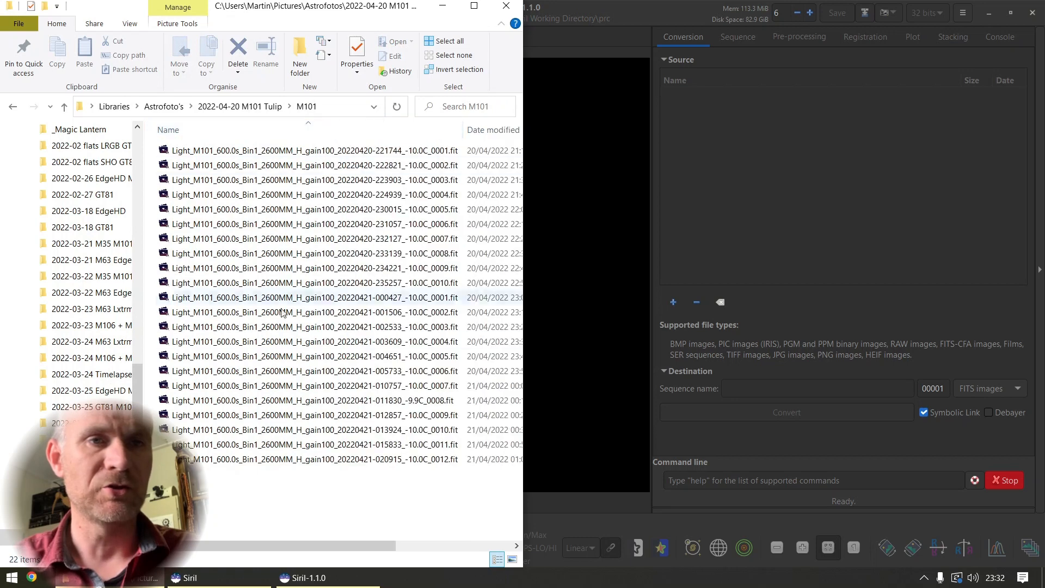
- Add all 600 s H frames from the 2022-04-20 and 2022-04-26 M101 folders to the conversion source list
{"action": "key", "text": "ctrl+a"}
{"action": "left_click_drag", "start_coordinate": [271, 321], "coordinate": [723, 173]}
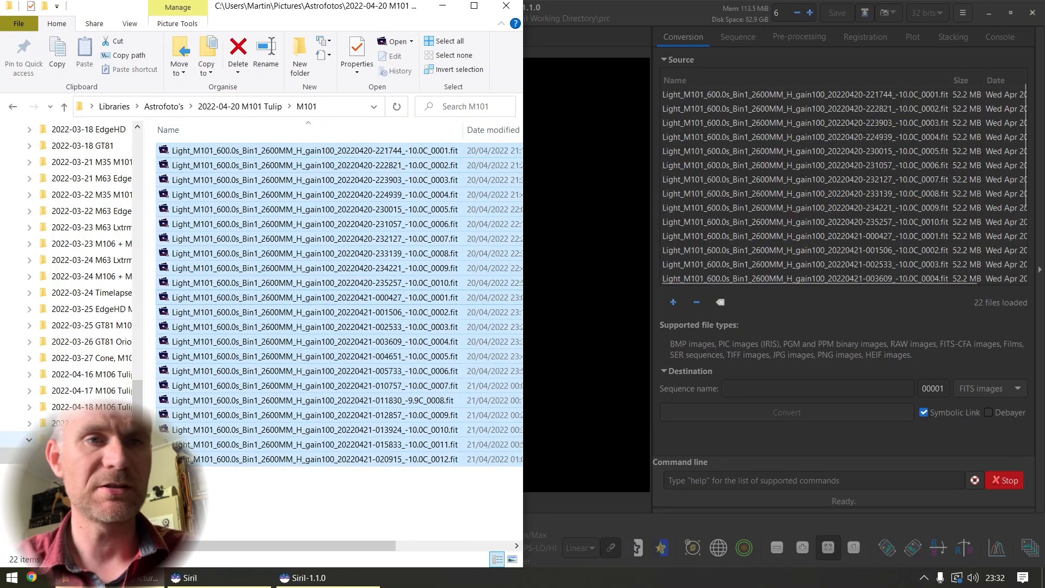
{"action": "left_click", "coordinate": [81, 472]}
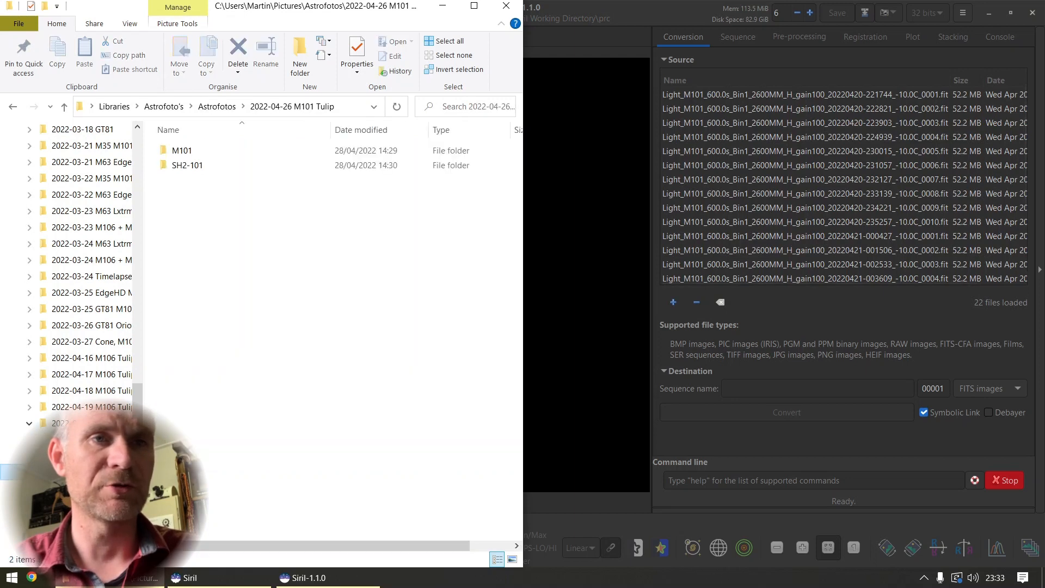
{"action": "double_click", "coordinate": [195, 154]}
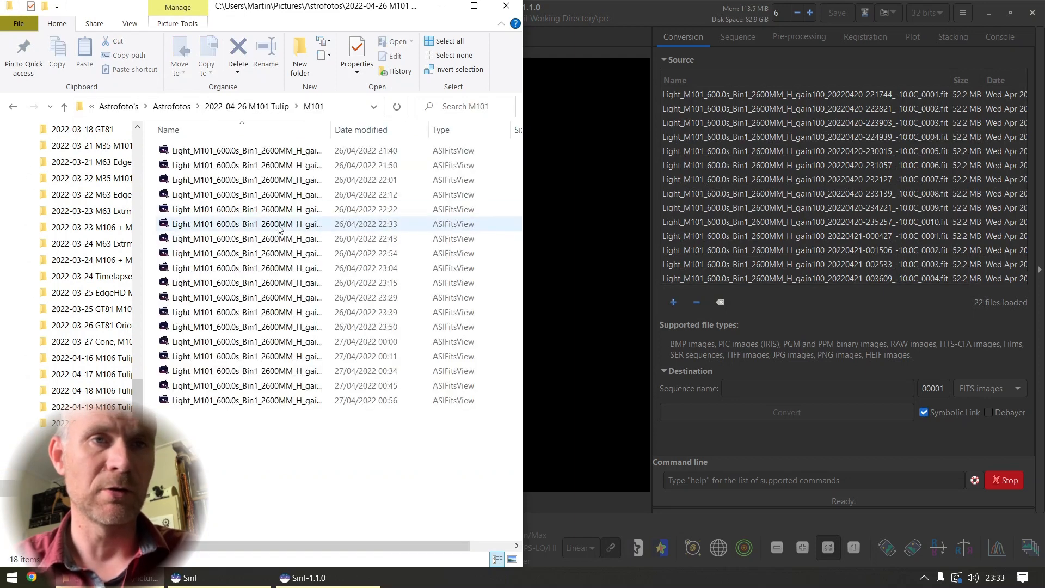
{"action": "double_click", "coordinate": [334, 125]}
{"action": "key", "text": "ctrl+a"}
{"action": "left_click_drag", "start_coordinate": [457, 297], "coordinate": [828, 230]}
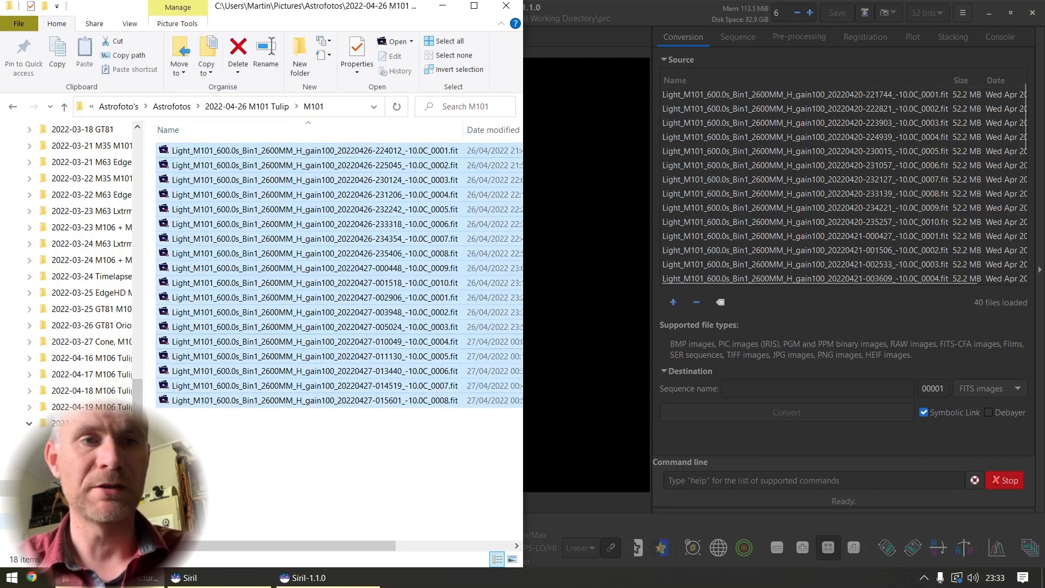
- Open the M101 folder of the 2022-04-27 session and widen the Name column to check the full file names
{"action": "left_click", "coordinate": [29, 520]}
{"action": "left_click", "coordinate": [68, 521]}
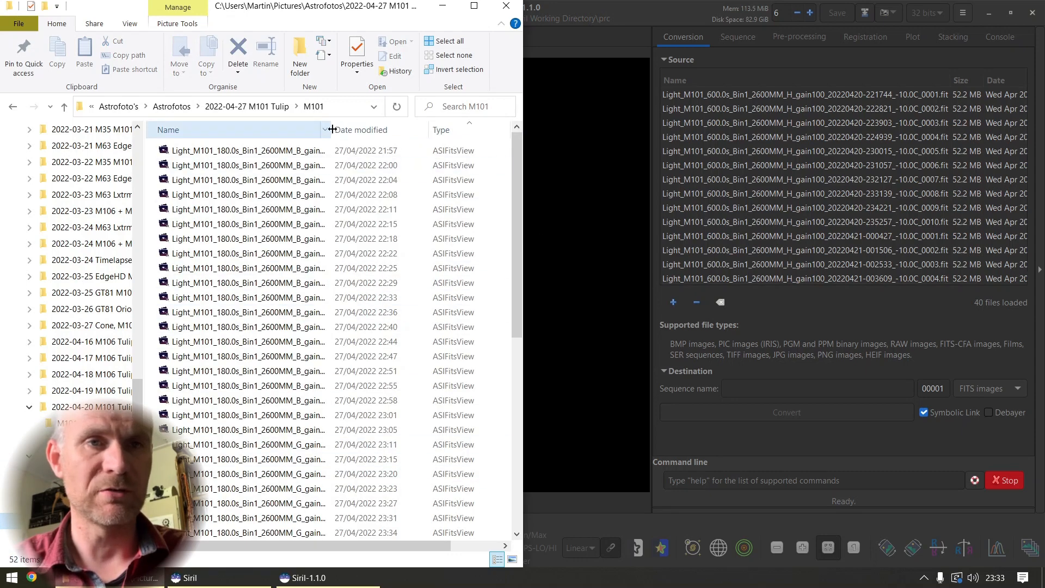
{"action": "double_click", "coordinate": [332, 129]}
{"action": "left_click_drag", "start_coordinate": [515, 186], "coordinate": [517, 429]}
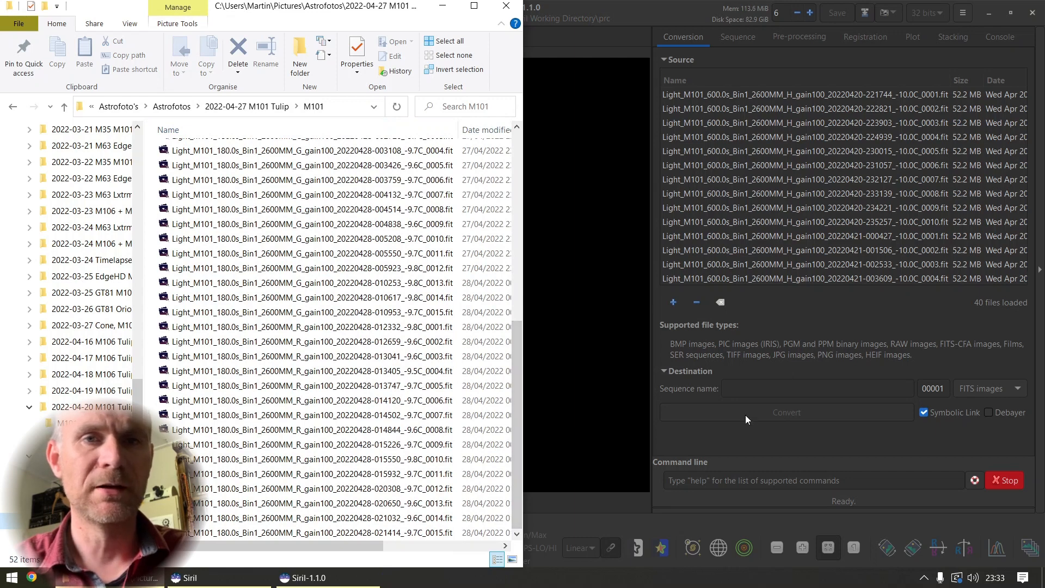
- Name the sequence M101-Ha-40x600s and convert the loaded H frames to FITS images
{"action": "left_click", "coordinate": [751, 388]}
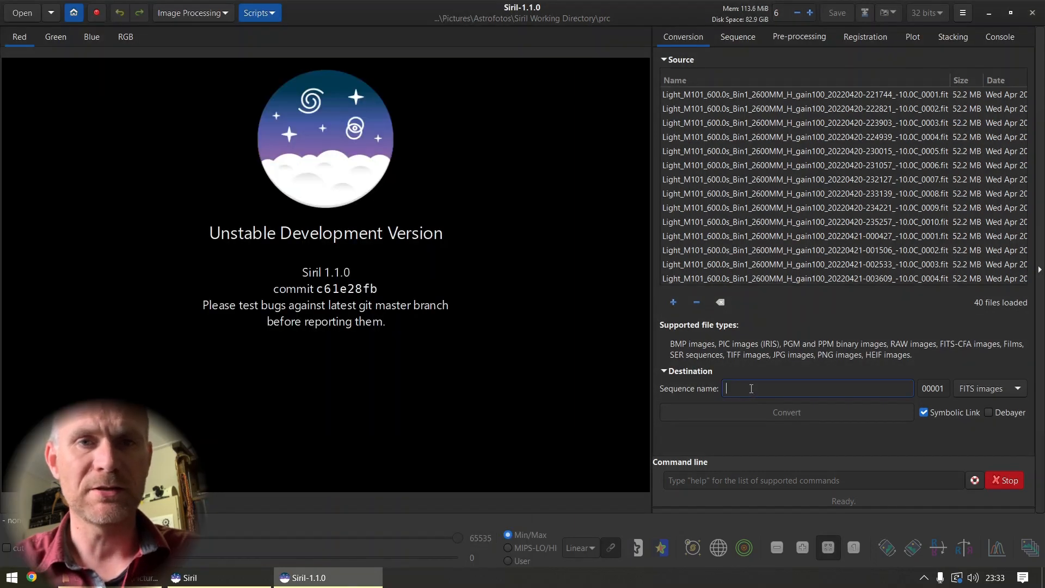
{"action": "type", "text": "M101-Ha-40x600s"}
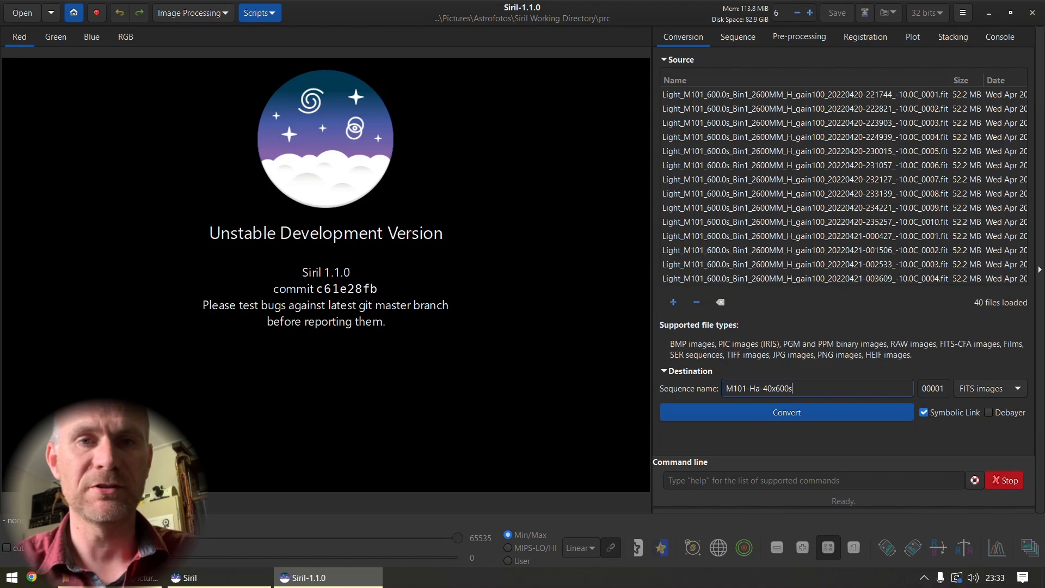
{"action": "left_click", "coordinate": [792, 415]}
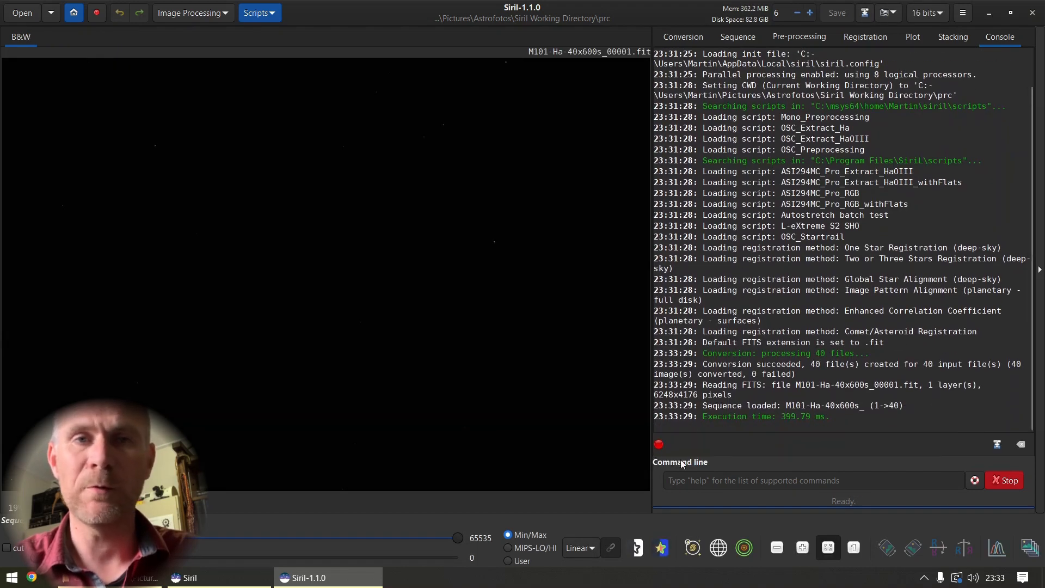
- Clear the conversion source list and load all 180 s R frames from the 2022-04-27 M101 folder
{"action": "left_click", "coordinate": [682, 37]}
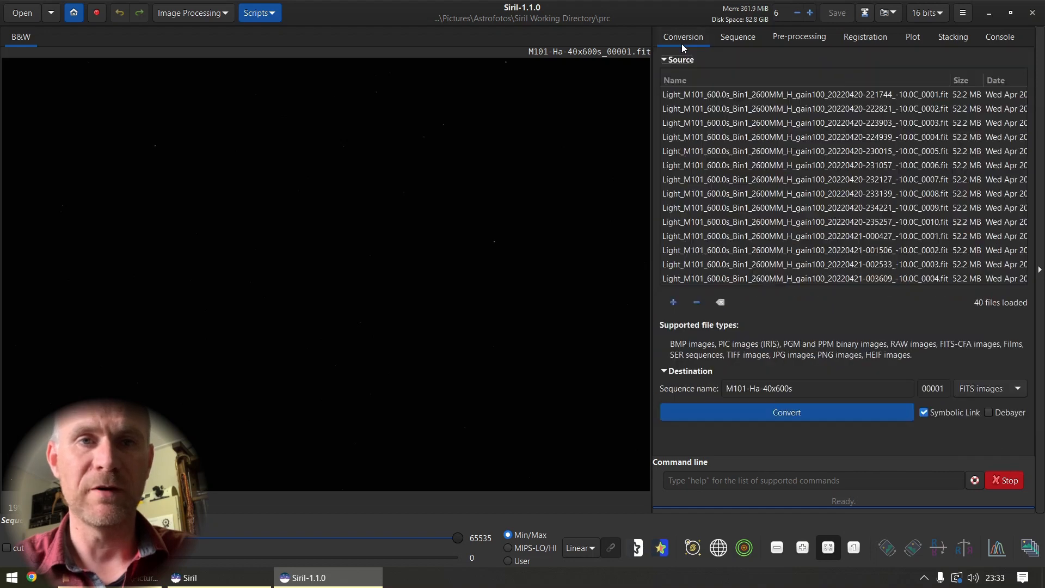
{"action": "left_click", "coordinate": [720, 303]}
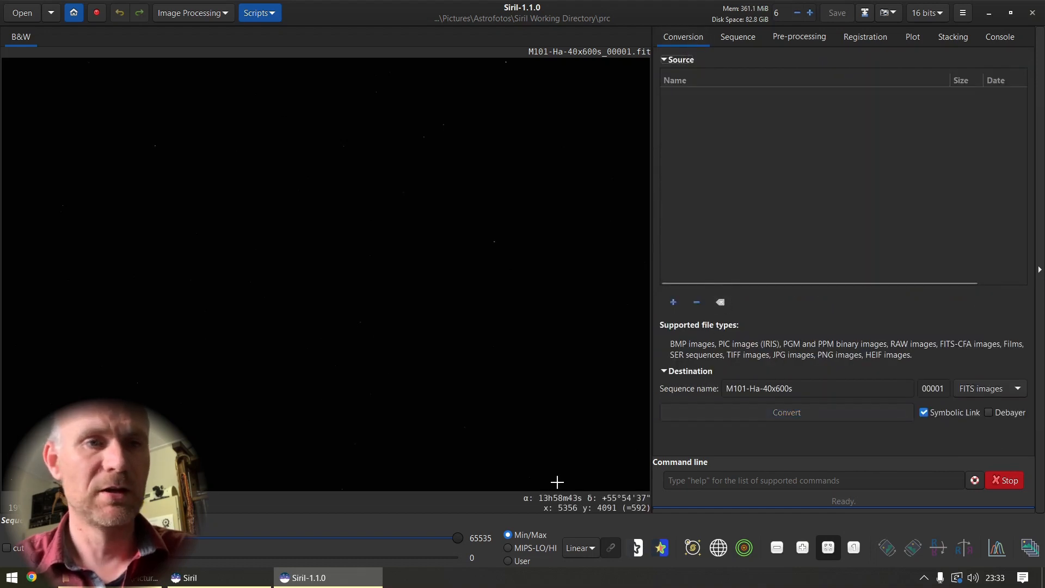
{"action": "left_click", "coordinate": [143, 577]}
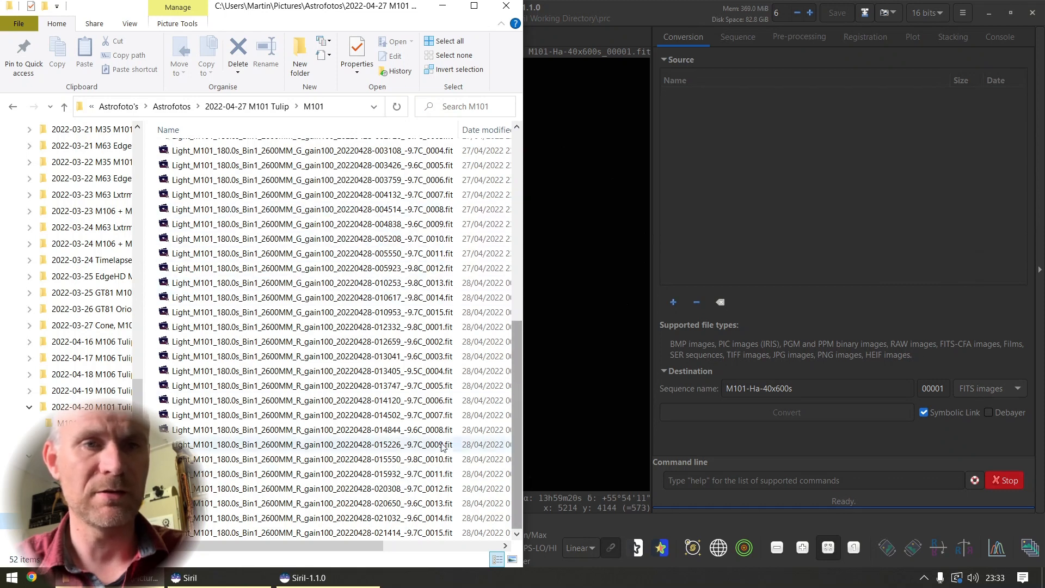
{"action": "left_click", "coordinate": [381, 532]}
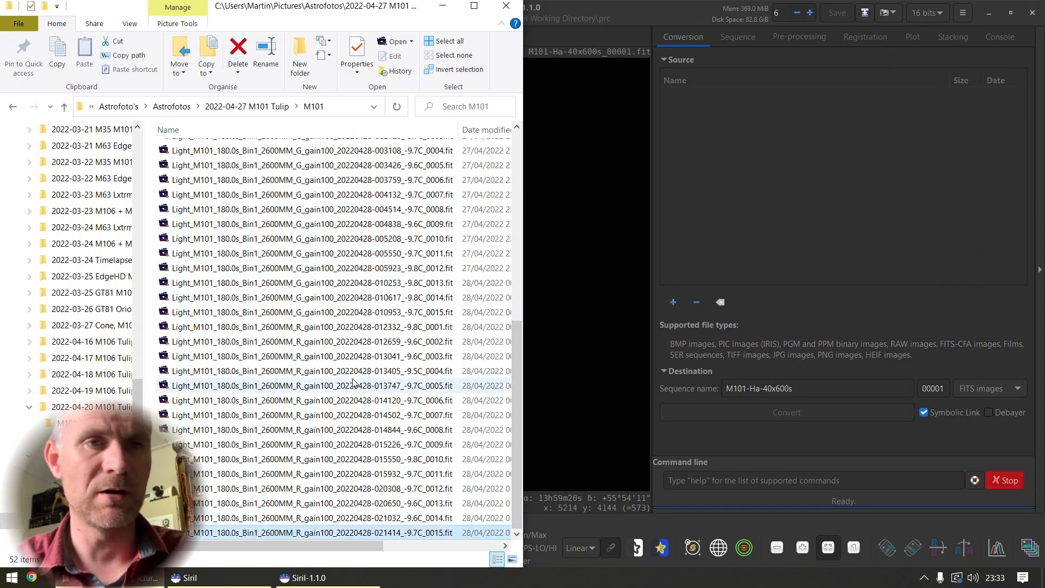
{"action": "left_click", "coordinate": [335, 326], "text": "shift"}
{"action": "left_click_drag", "start_coordinate": [747, 167], "coordinate": [748, 169]}
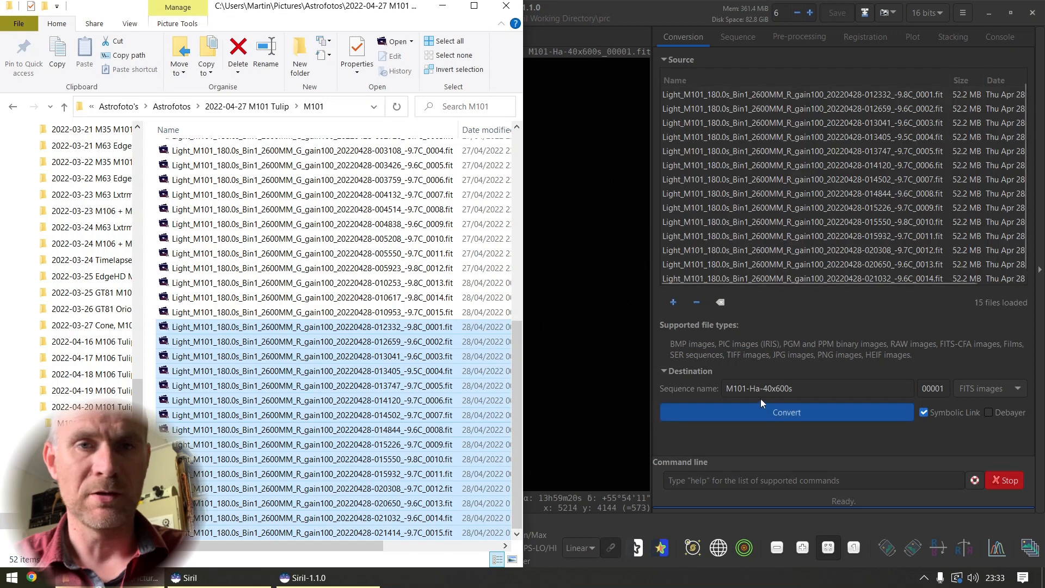
- Rename the sequence M101-R-15x180s and convert the R frames
{"action": "left_click", "coordinate": [756, 388]}
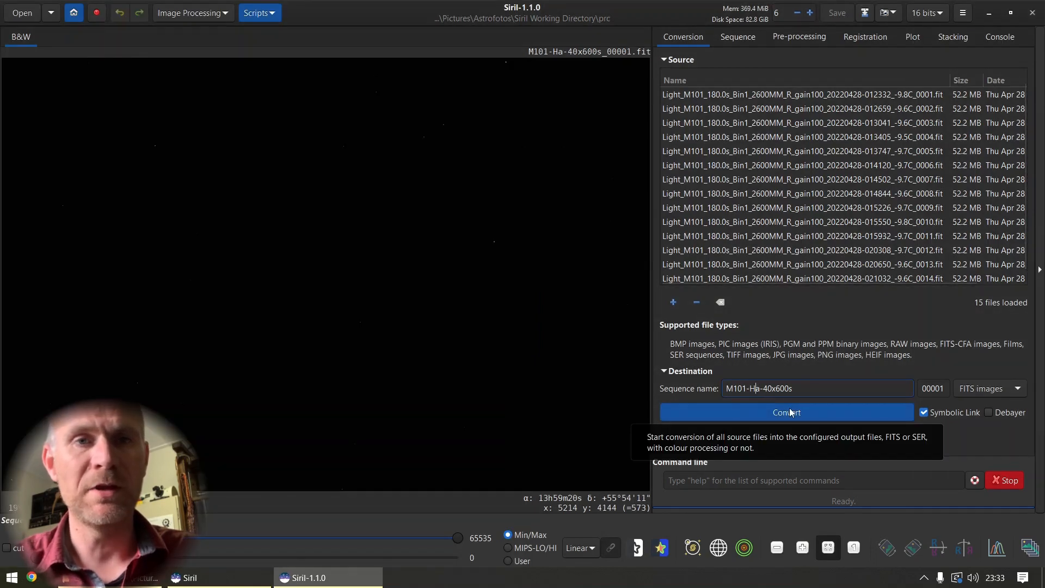
{"action": "type", "text": "R-"}
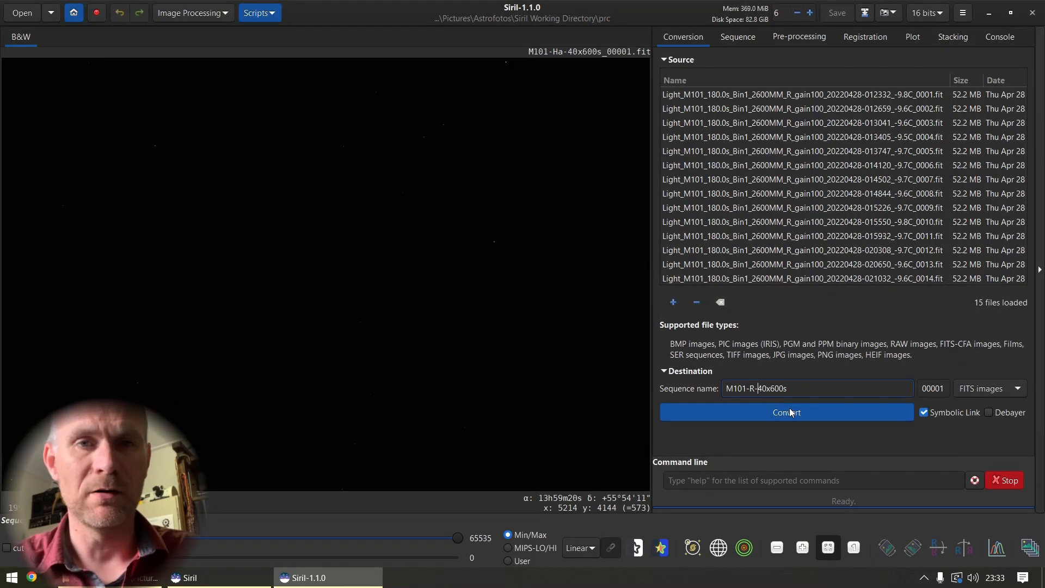
{"action": "type", "text": "15x"}
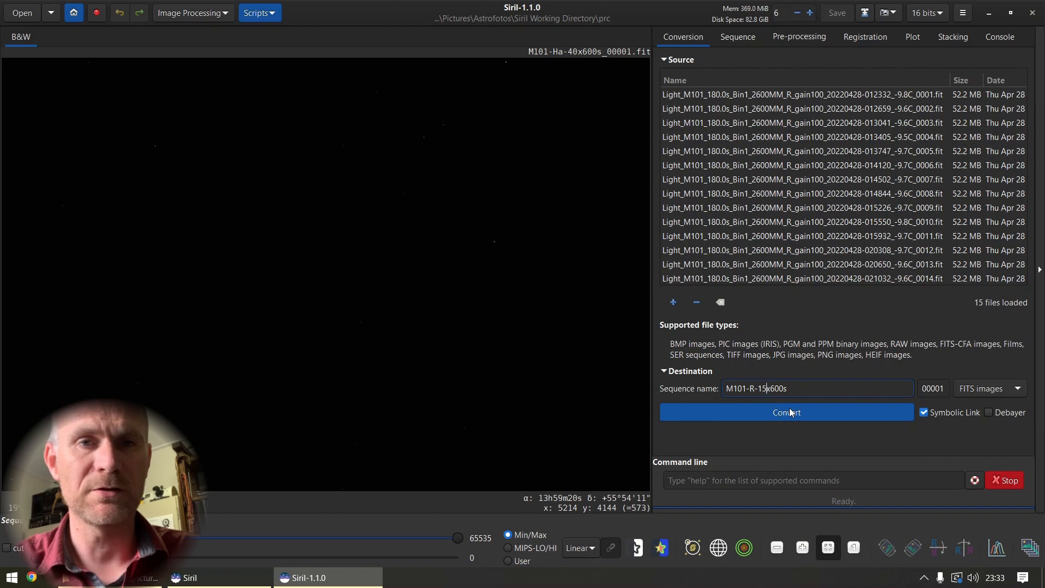
{"action": "type", "text": "18"}
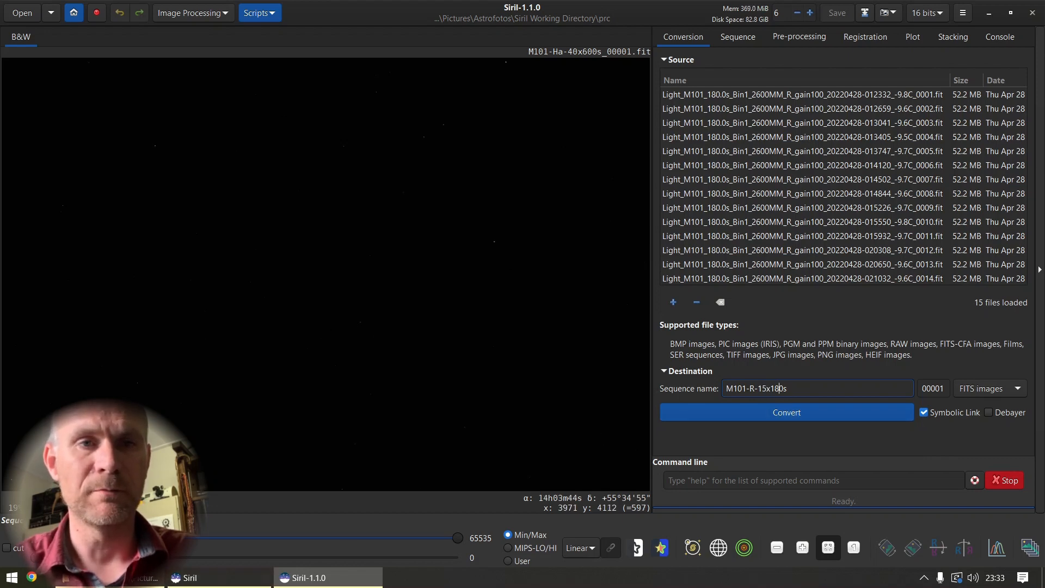
{"action": "left_click", "coordinate": [145, 578]}
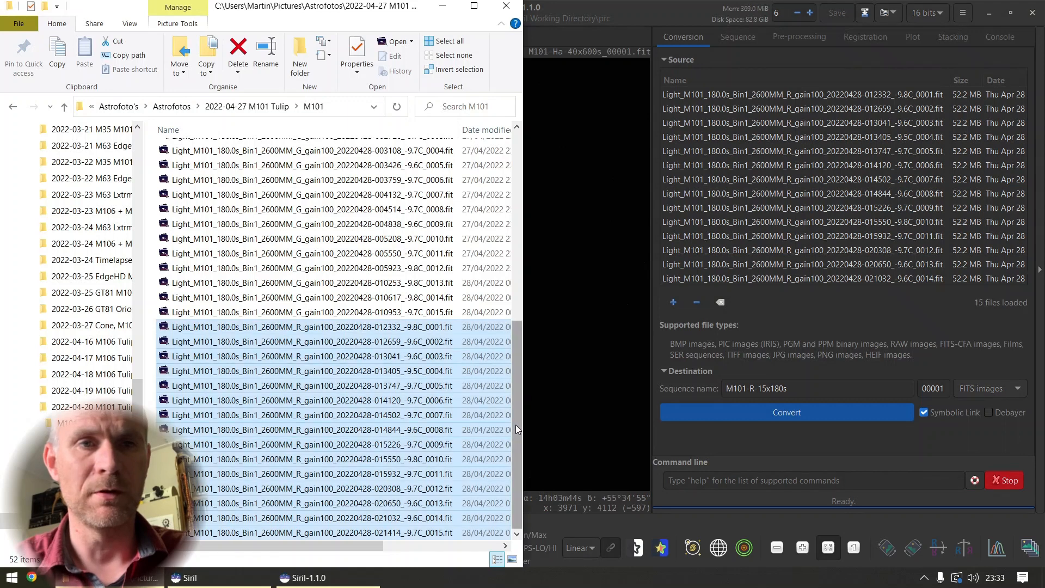
{"action": "left_click_drag", "start_coordinate": [514, 424], "coordinate": [510, 332]}
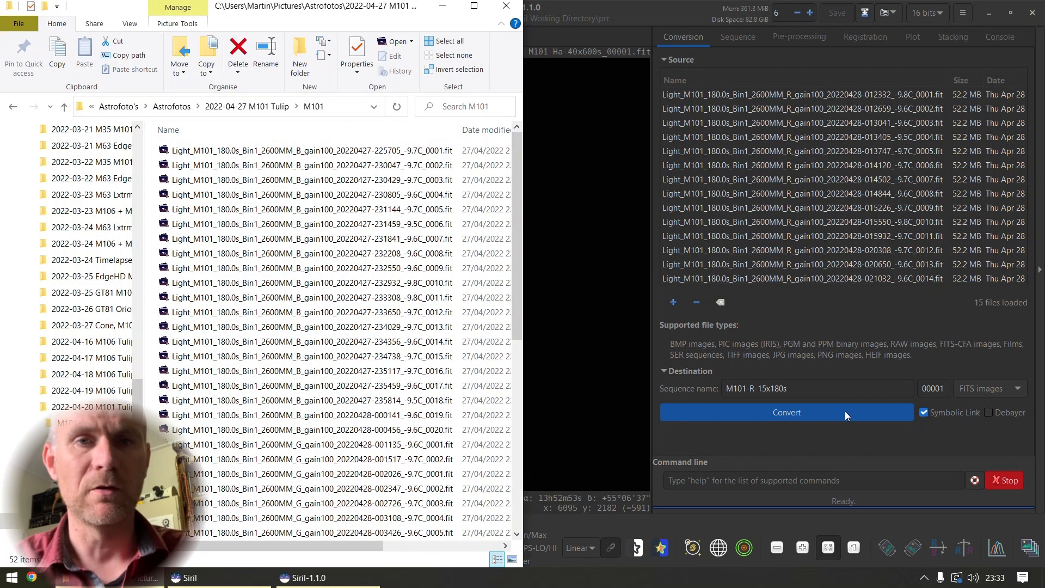
{"action": "left_click", "coordinate": [826, 383]}
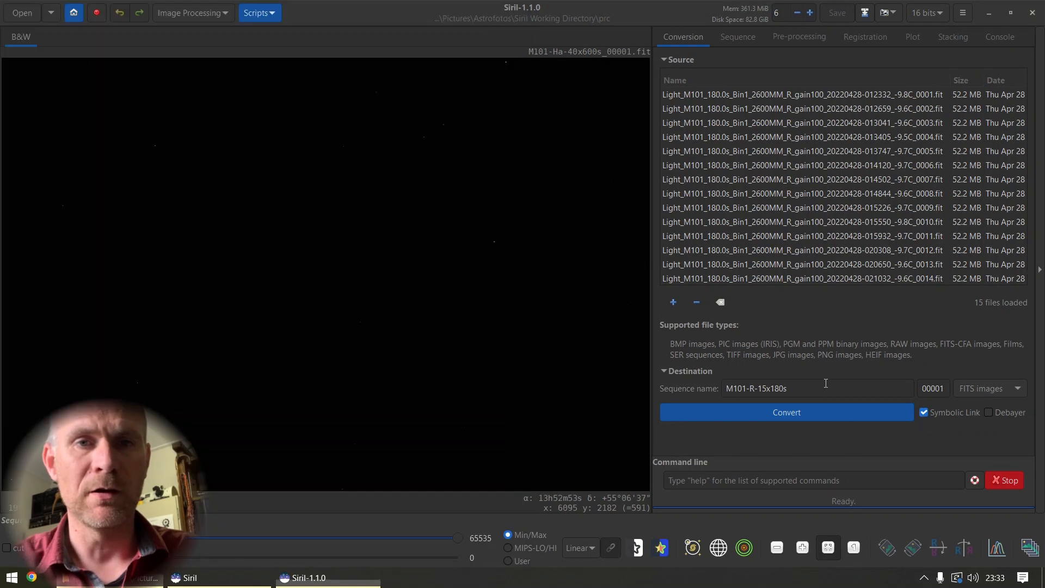
{"action": "left_click", "coordinate": [802, 413]}
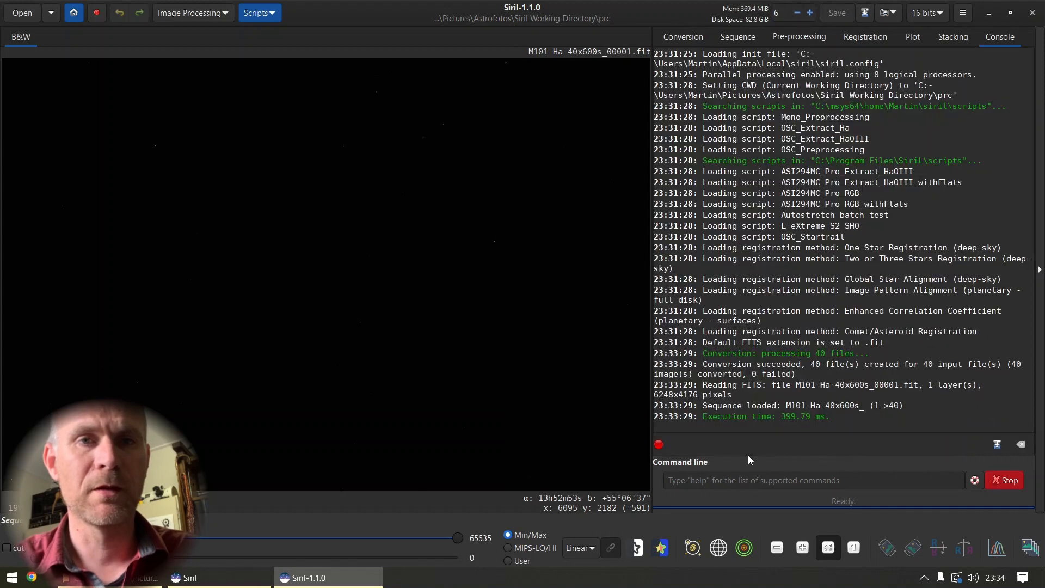
- Empty the source list of R frames and load all 180 s G frames from the 2022-04-27 M101 folder
{"action": "left_click", "coordinate": [681, 37]}
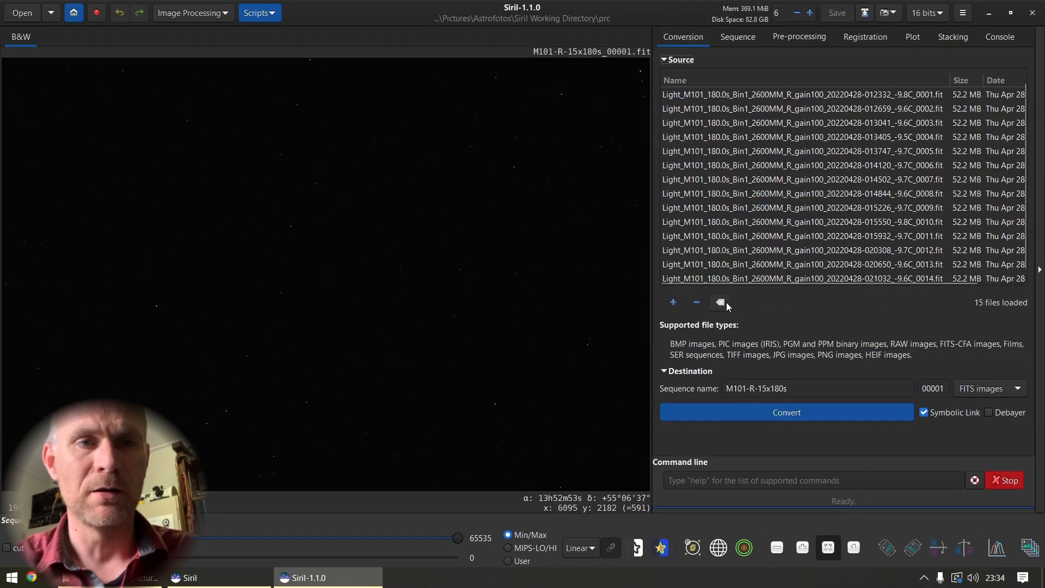
{"action": "left_click", "coordinate": [720, 302]}
{"action": "key", "text": "alt+Tab"}
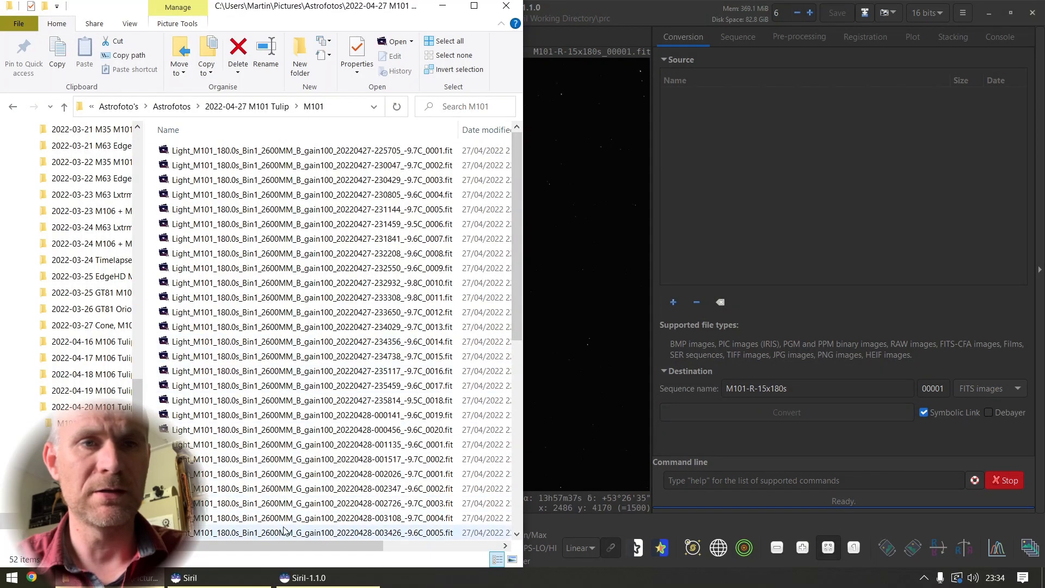
{"action": "scroll", "coordinate": [338, 400], "scroll_direction": "down", "scroll_amount": 7}
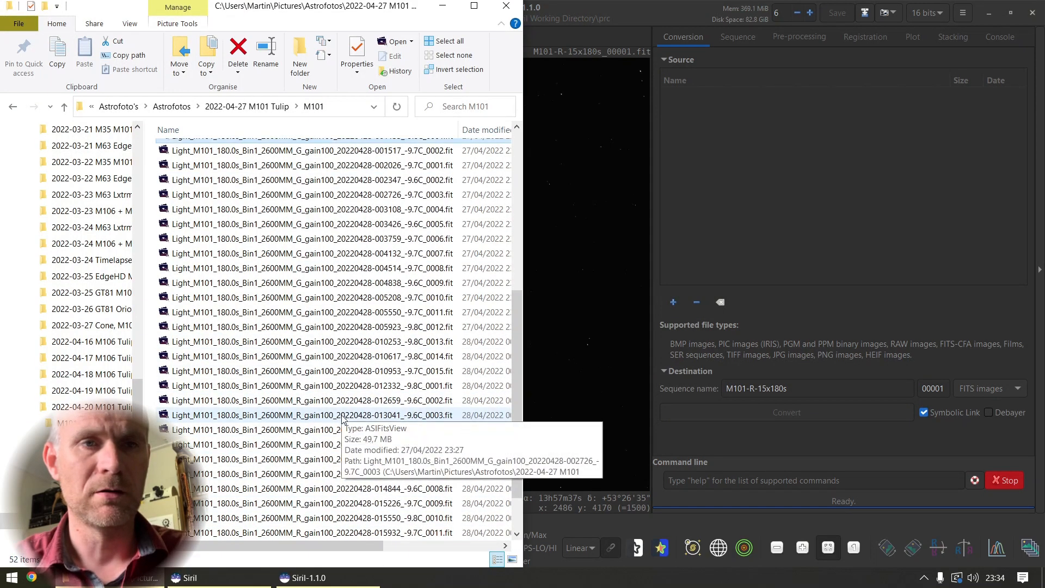
{"action": "left_click", "coordinate": [329, 372], "text": "shift"}
{"action": "left_click_drag", "start_coordinate": [329, 371], "coordinate": [742, 289]}
- Change the sequence name to M101-G-17x180s and convert the G frames
{"action": "left_click", "coordinate": [780, 443]}
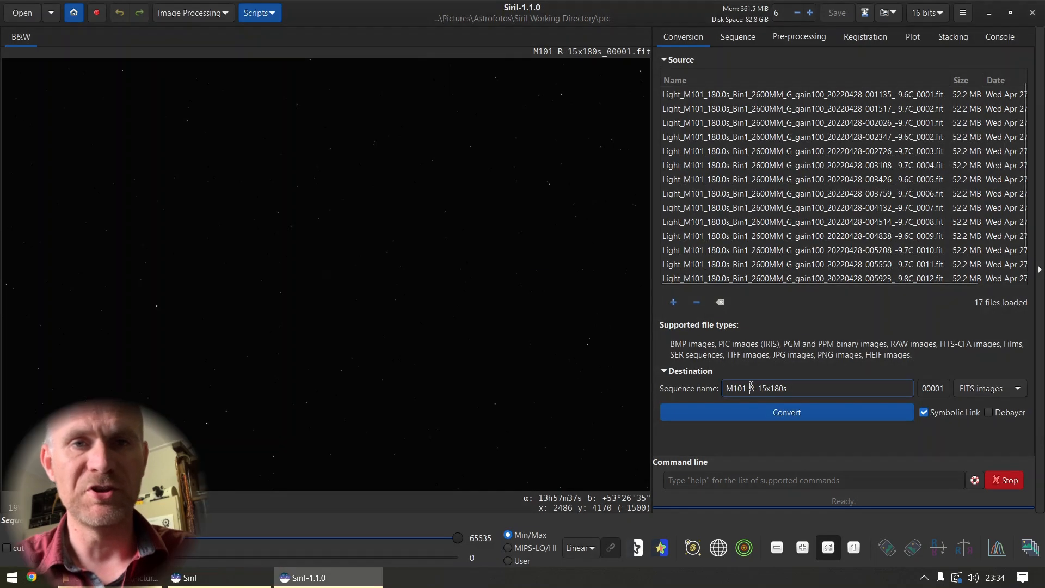
{"action": "key", "text": "shift+Left"}
{"action": "type", "text": "G"}
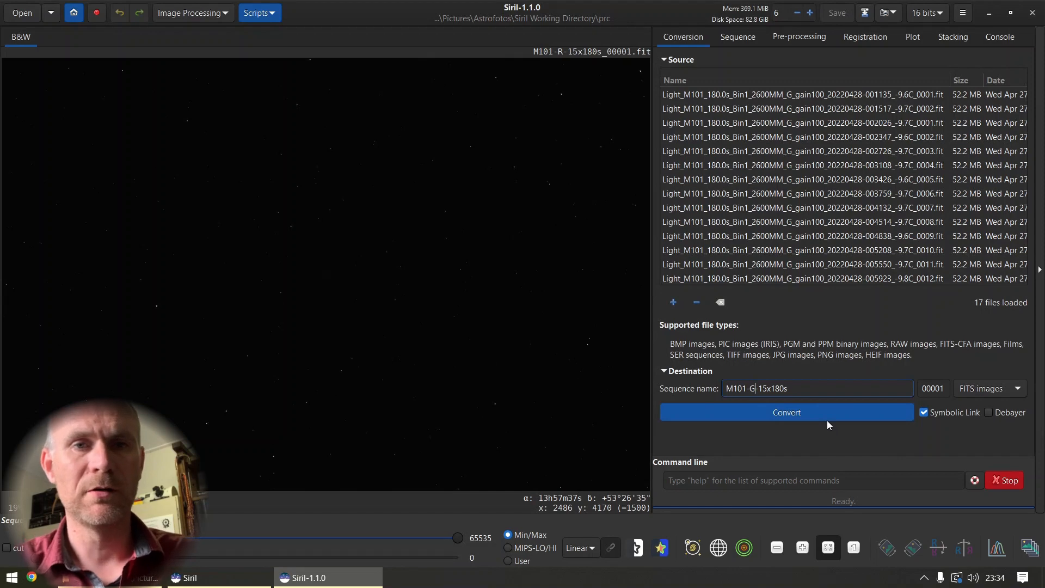
{"action": "key", "text": "Right"}
{"action": "key", "text": "shift+Right"}
{"action": "type", "text": "7"}
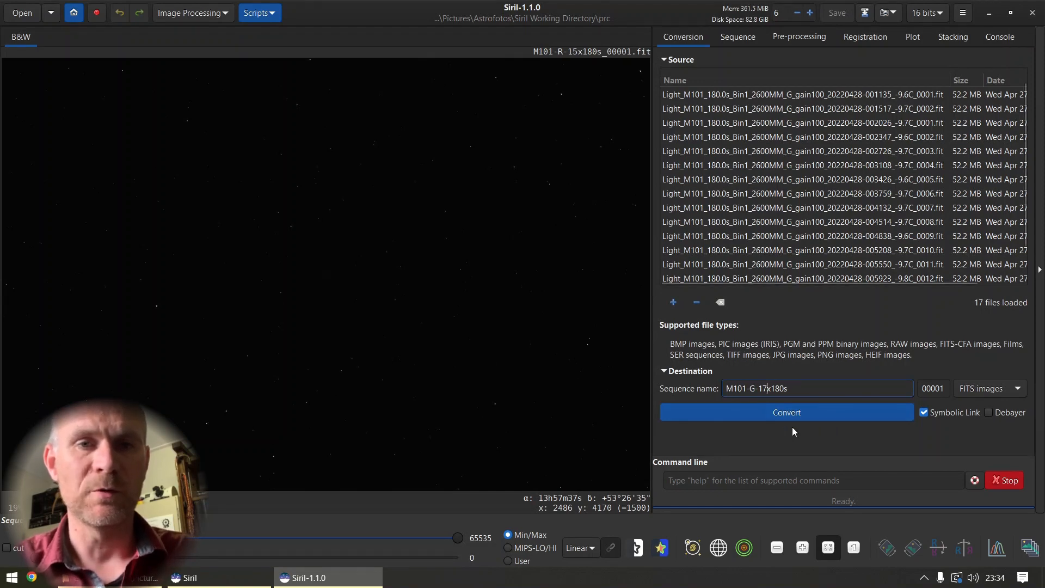
{"action": "left_click", "coordinate": [775, 415]}
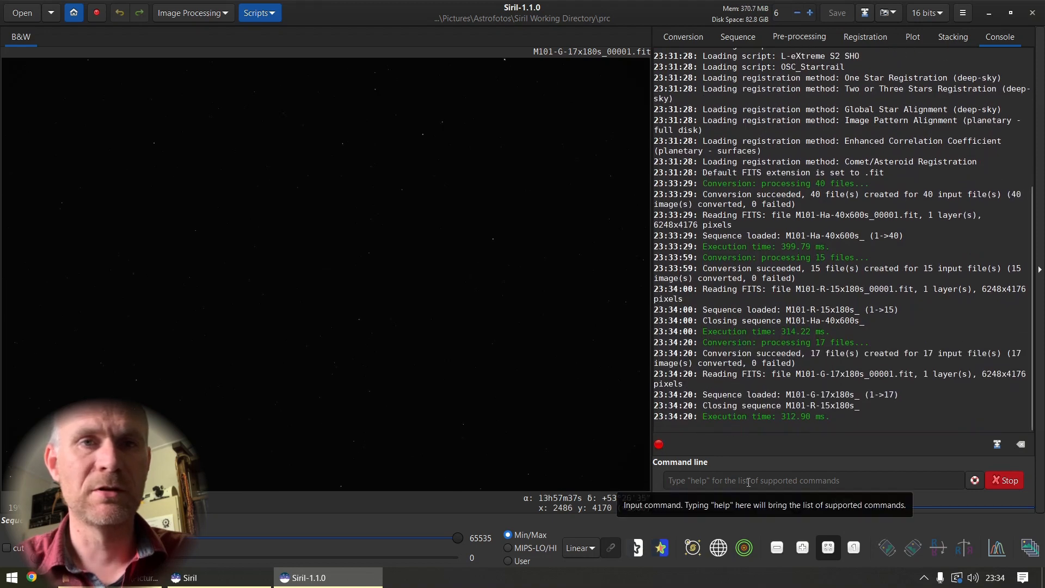
- Replace the G frames in the source list with all 180 s B frames from the 2022-04-27 M101 folder
{"action": "left_click", "coordinate": [670, 43]}
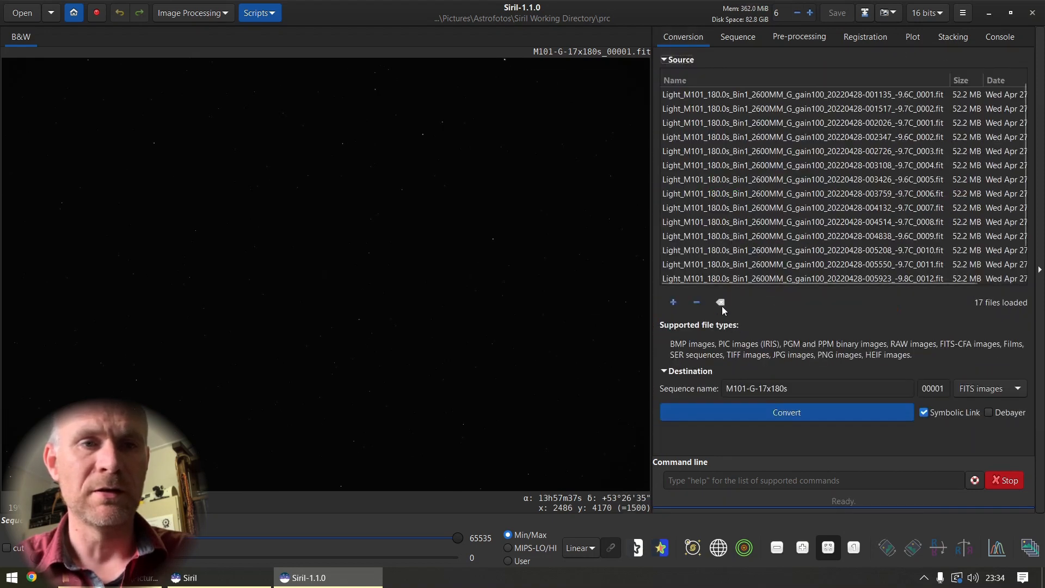
{"action": "left_click", "coordinate": [720, 301]}
{"action": "left_click", "coordinate": [111, 577]}
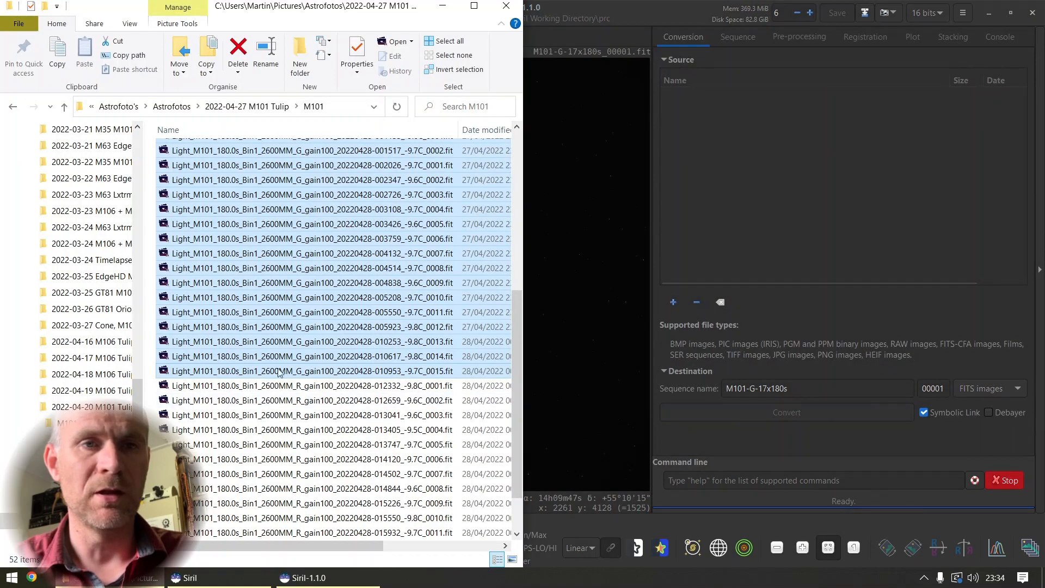
{"action": "scroll", "coordinate": [275, 389], "scroll_direction": "up", "scroll_amount": 6}
{"action": "left_click", "coordinate": [298, 381]}
{"action": "scroll", "coordinate": [351, 321], "scroll_direction": "up", "scroll_amount": 2}
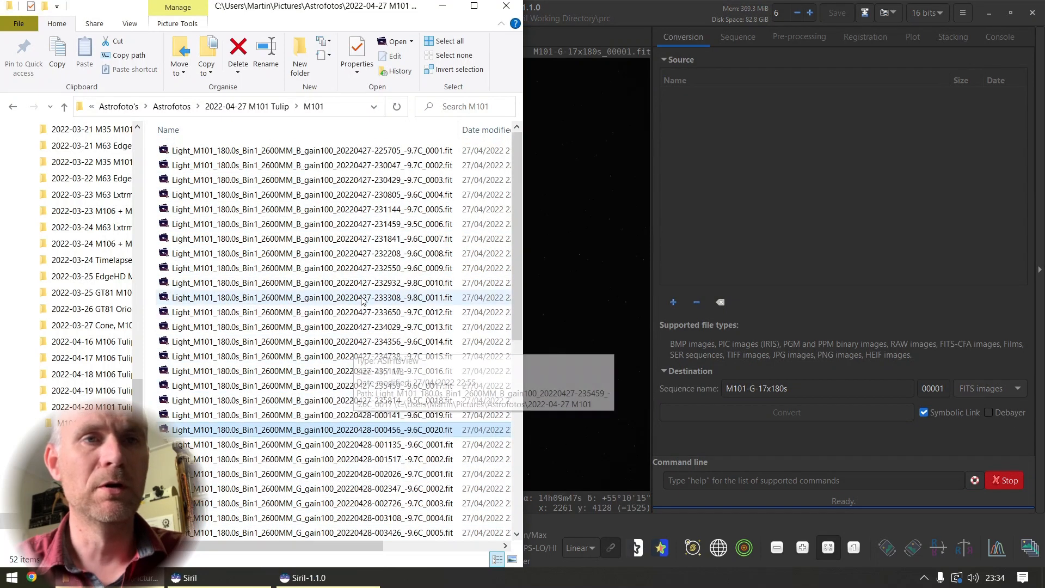
{"action": "left_click", "coordinate": [306, 154], "text": "shift"}
{"action": "left_click_drag", "start_coordinate": [306, 158], "coordinate": [804, 231]}
- Set the sequence name for the B frames to M101-B-20x180s
{"action": "left_click", "coordinate": [748, 385]}
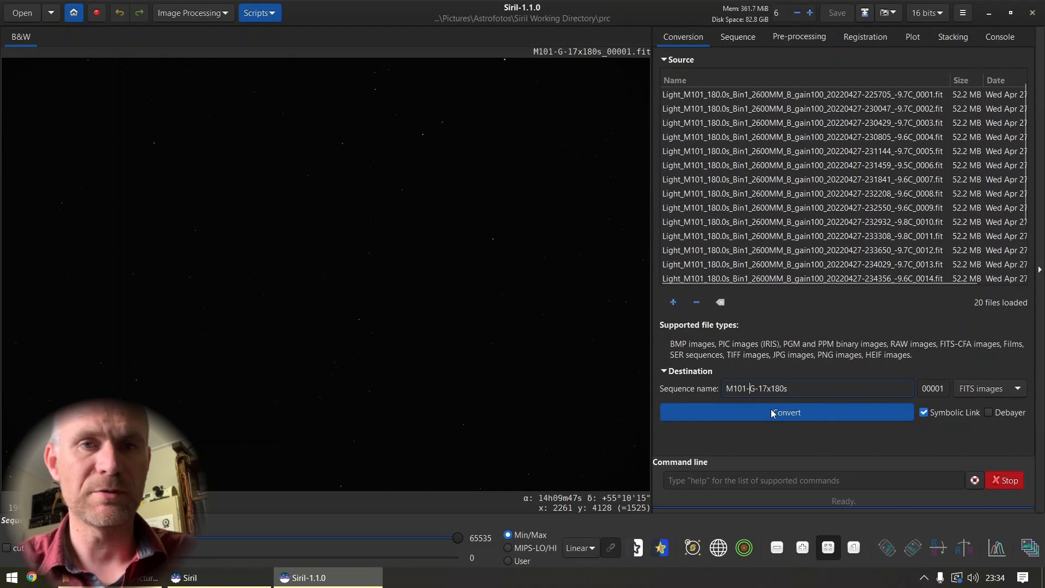
{"action": "key", "text": "Delete"}
{"action": "type", "text": "B-"}
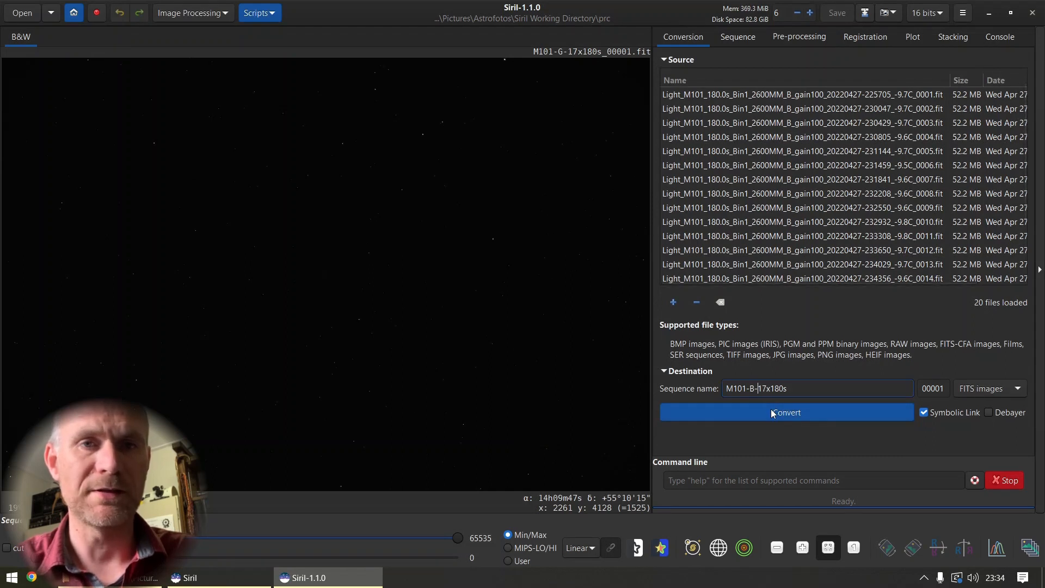
{"action": "type", "text": "20"}
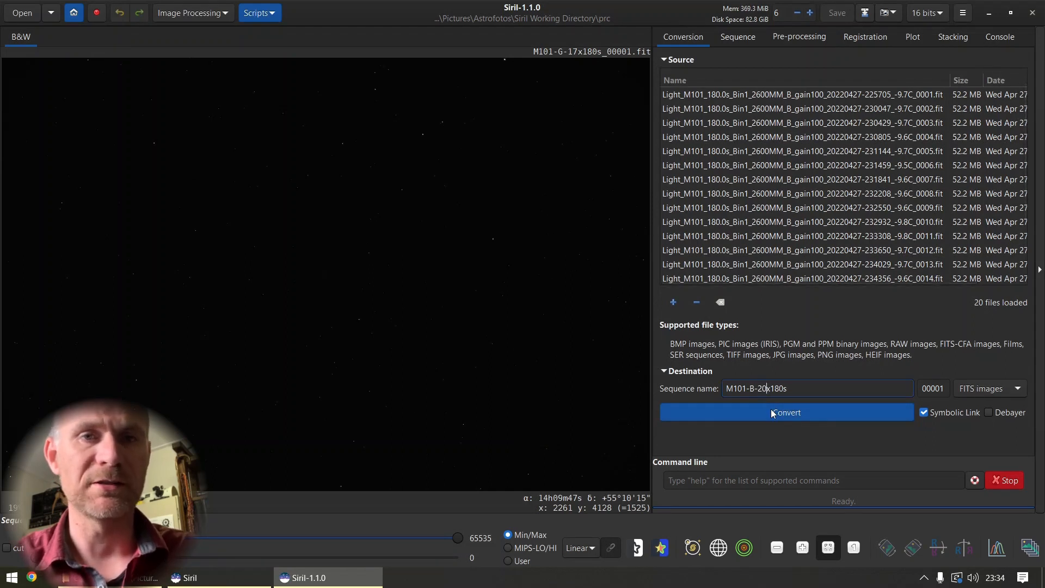
- Convert the B frames and load the M101-Ha-40x600s sequence
{"action": "left_click", "coordinate": [888, 416]}
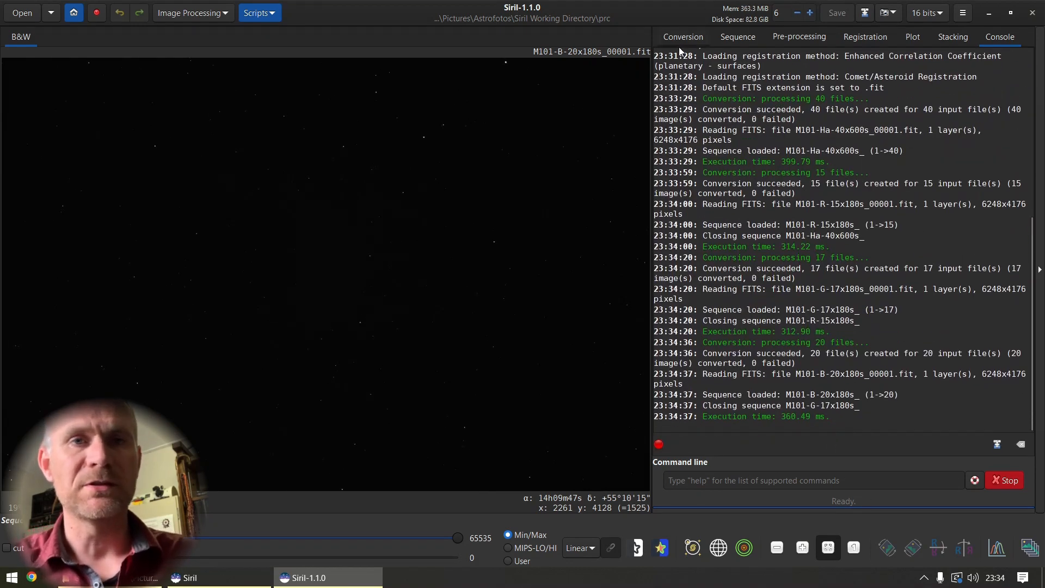
{"action": "left_click", "coordinate": [736, 38]}
{"action": "left_click", "coordinate": [726, 75]}
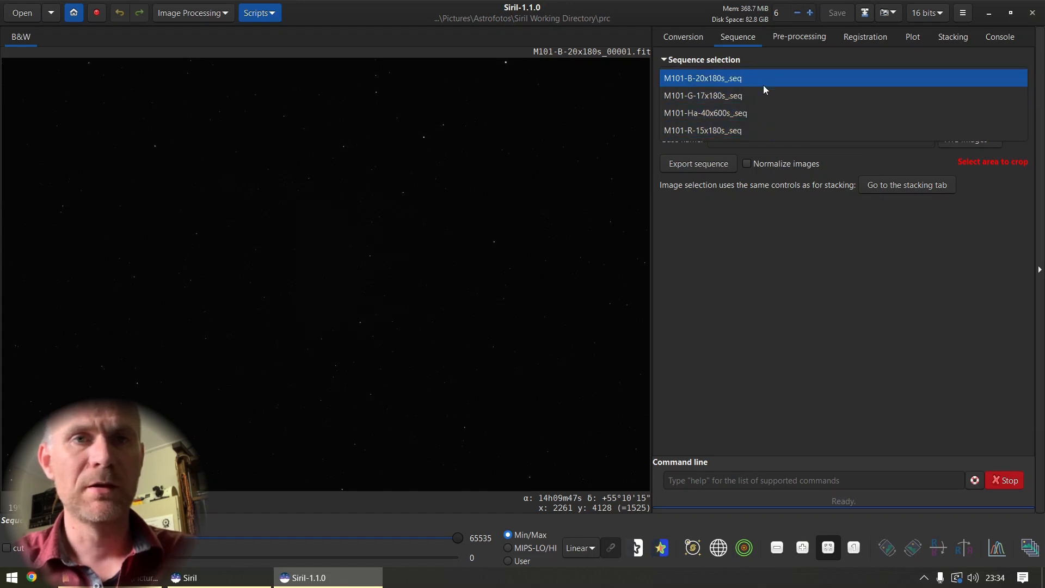
{"action": "left_click", "coordinate": [756, 148]}
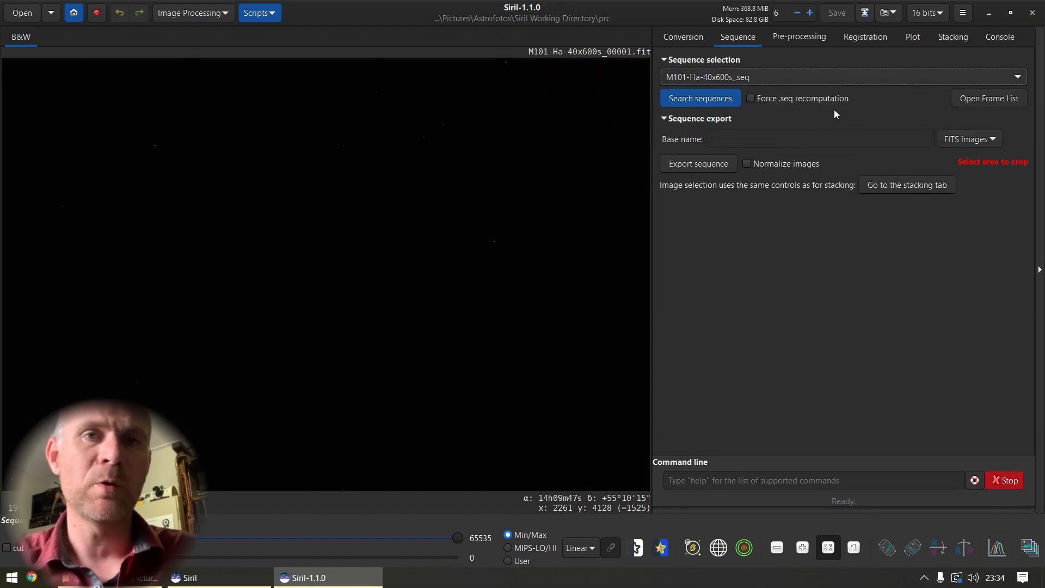
- Set the calibration offset to masterbias.fit from the ASI2600MM Pro folder inside Callibratie
{"action": "left_click", "coordinate": [790, 39]}
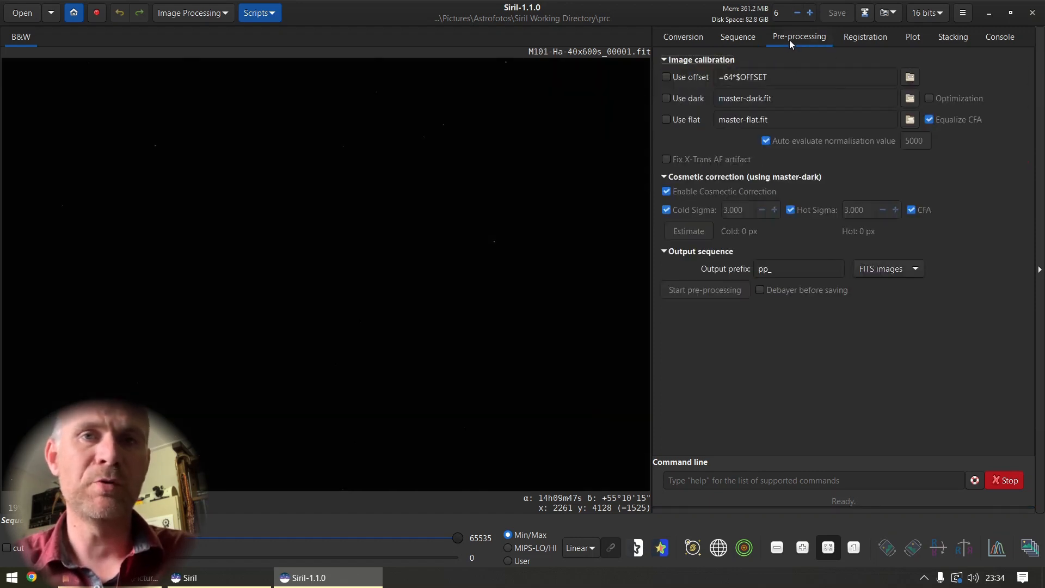
{"action": "left_click", "coordinate": [910, 98]}
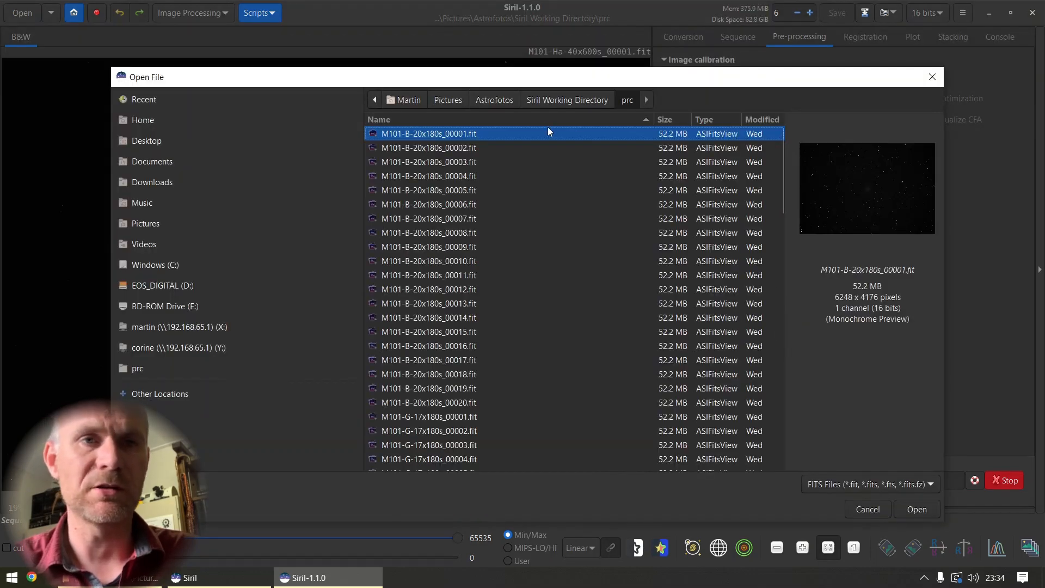
{"action": "left_click", "coordinate": [493, 102]}
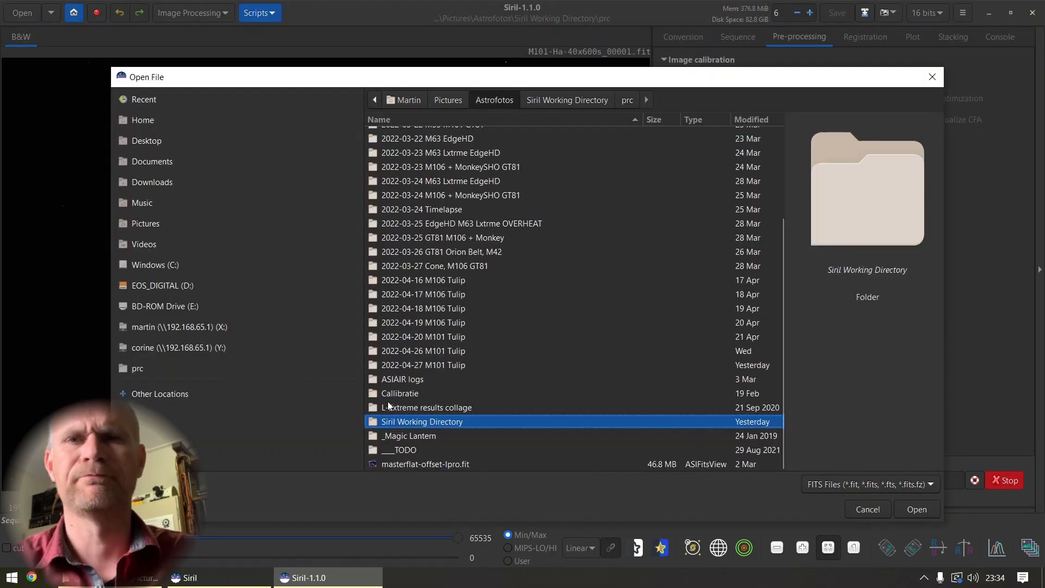
{"action": "double_click", "coordinate": [400, 394]}
{"action": "double_click", "coordinate": [403, 139]}
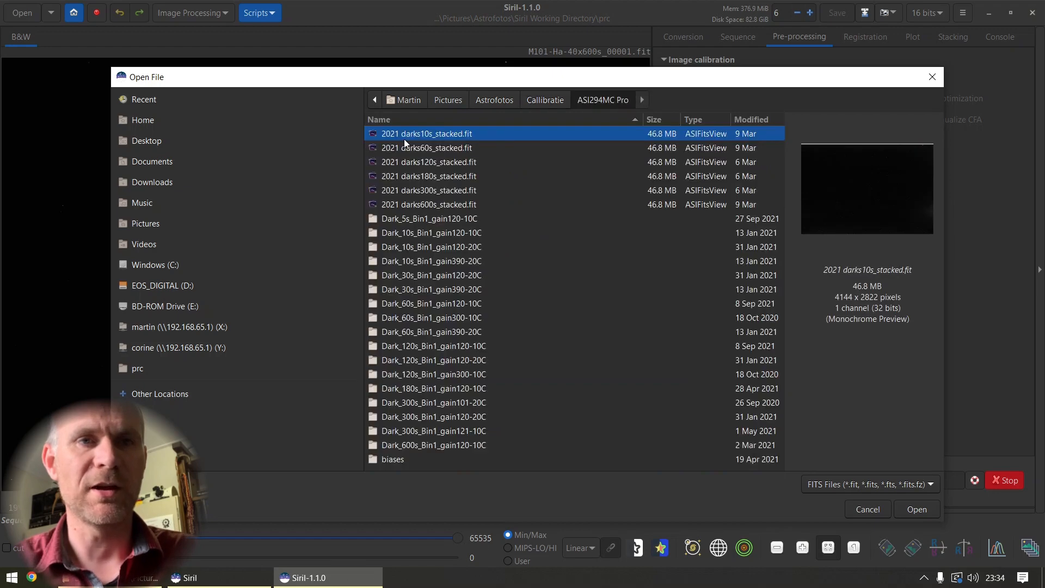
{"action": "left_click", "coordinate": [526, 102]}
{"action": "double_click", "coordinate": [397, 148]}
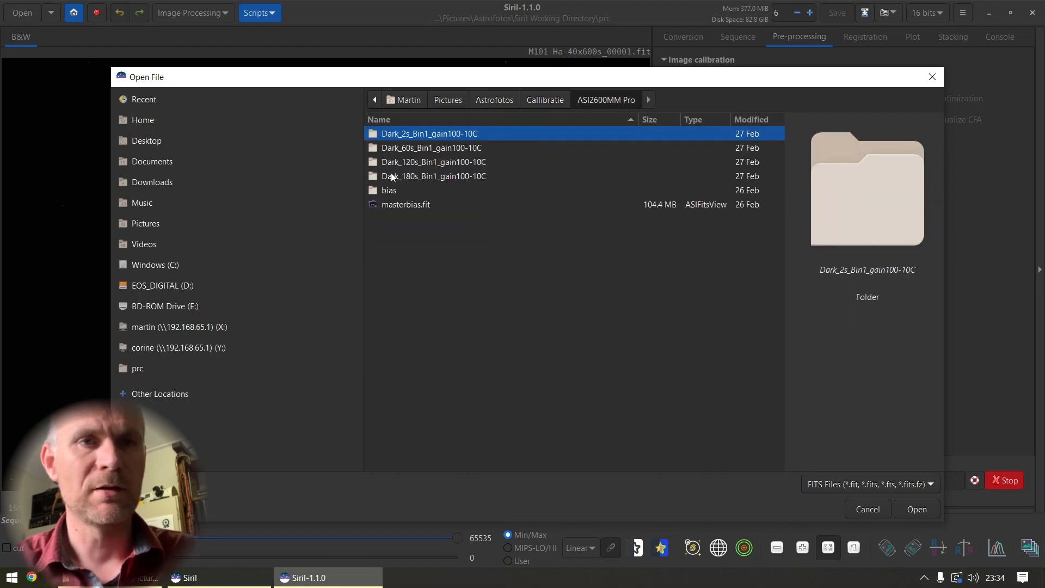
{"action": "double_click", "coordinate": [403, 205]}
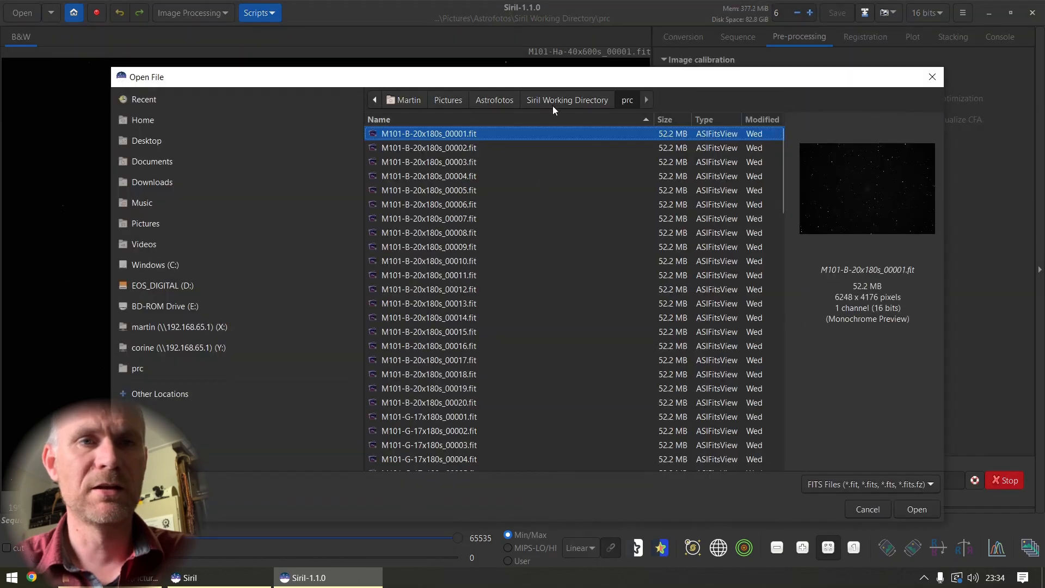
- Use masterflat_2022-03-18-H.fit from the Siril Working Directory as the flat and pre-process the Ha sequence
{"action": "left_click", "coordinate": [580, 98]}
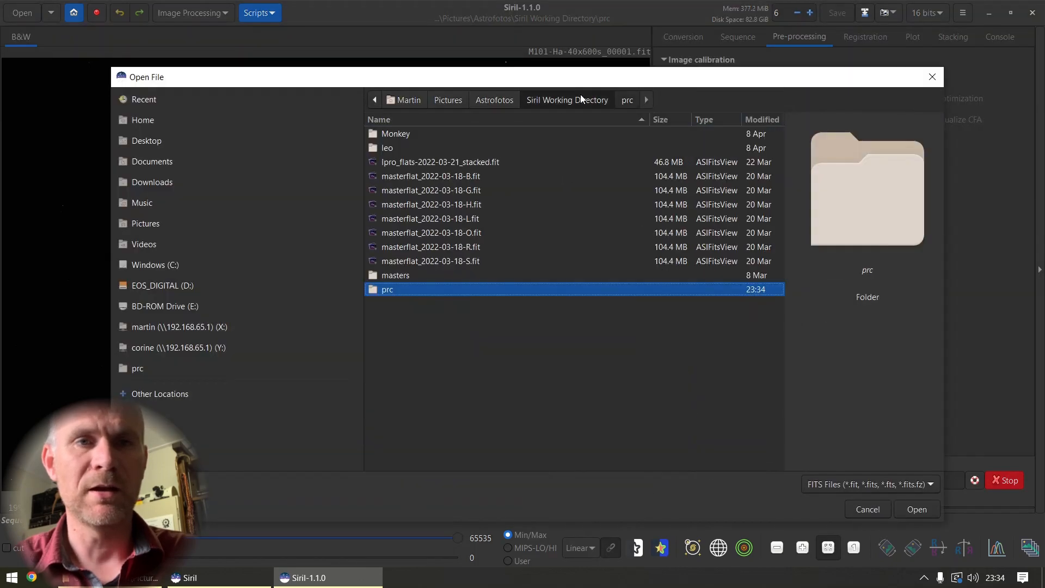
{"action": "left_click", "coordinate": [456, 204]}
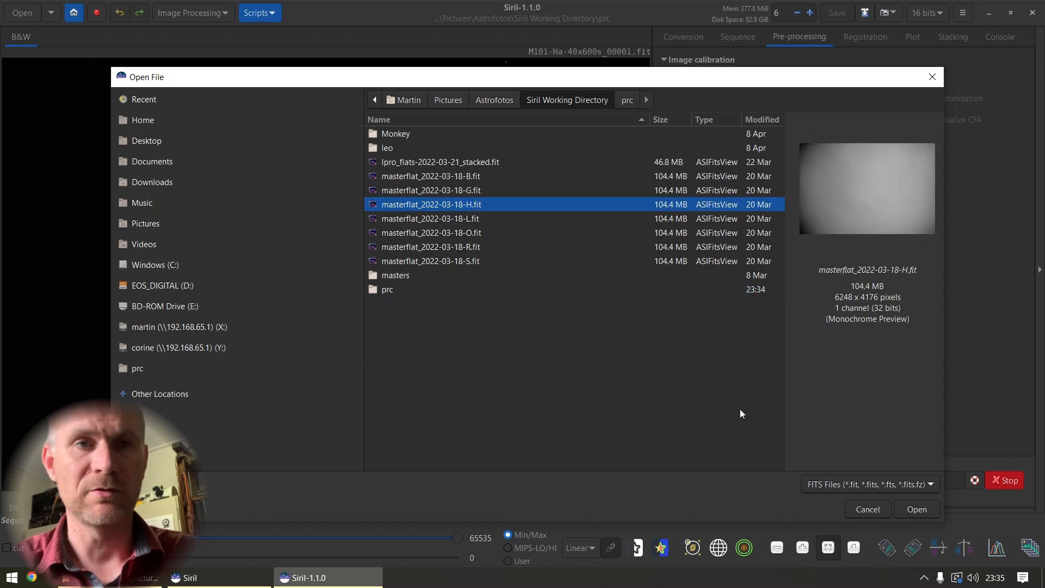
{"action": "left_click", "coordinate": [916, 510]}
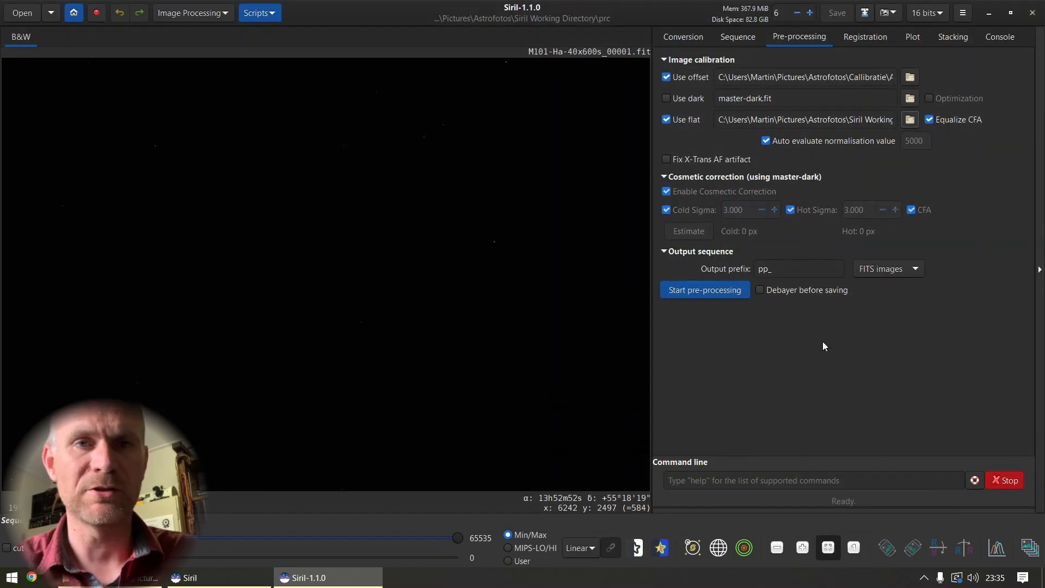
{"action": "left_click", "coordinate": [687, 293]}
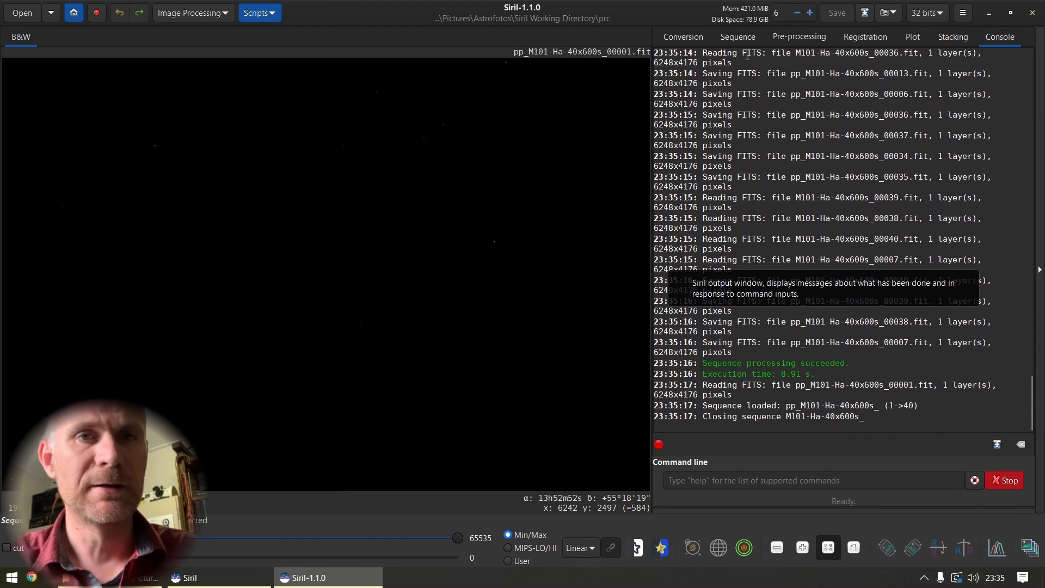
- Load the unprocessed M101-R-15x180s sequence
{"action": "left_click", "coordinate": [742, 39]}
{"action": "left_click", "coordinate": [727, 78]}
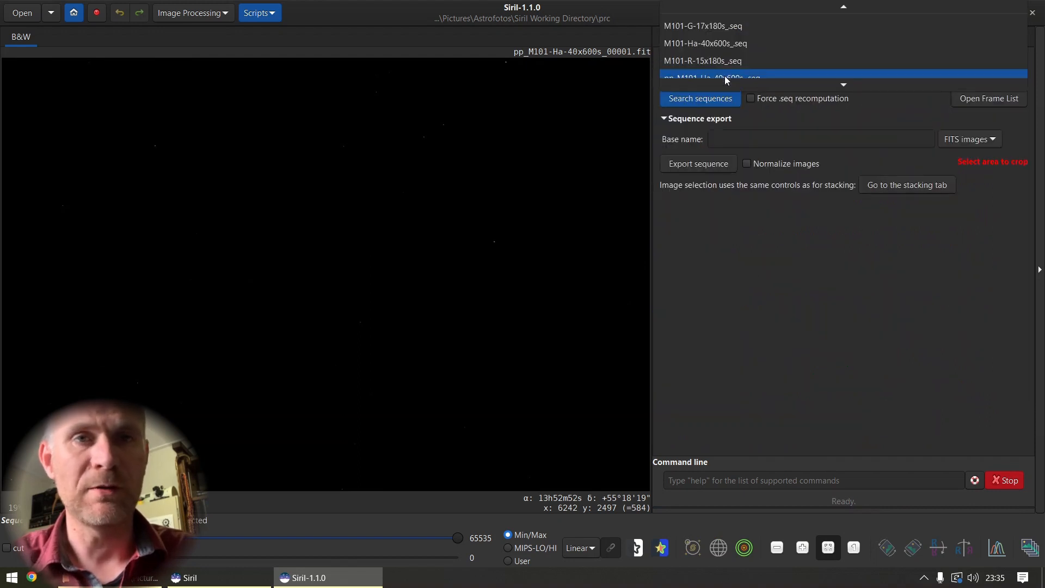
{"action": "left_click", "coordinate": [738, 64]}
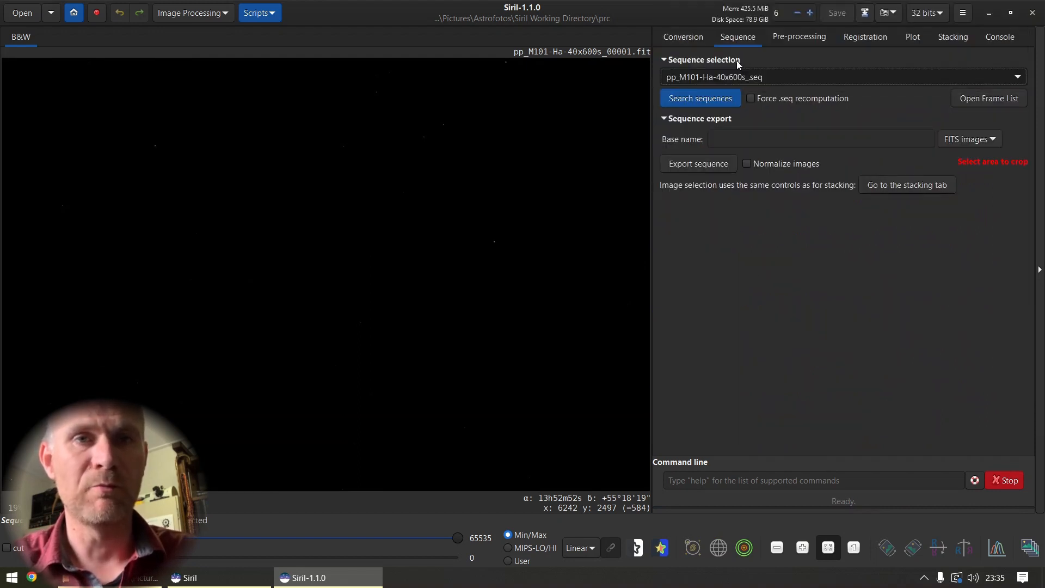
- Change the flat to masterflat_2022-03-18-R.fit and pre-process the R sequence
{"action": "left_click", "coordinate": [784, 36]}
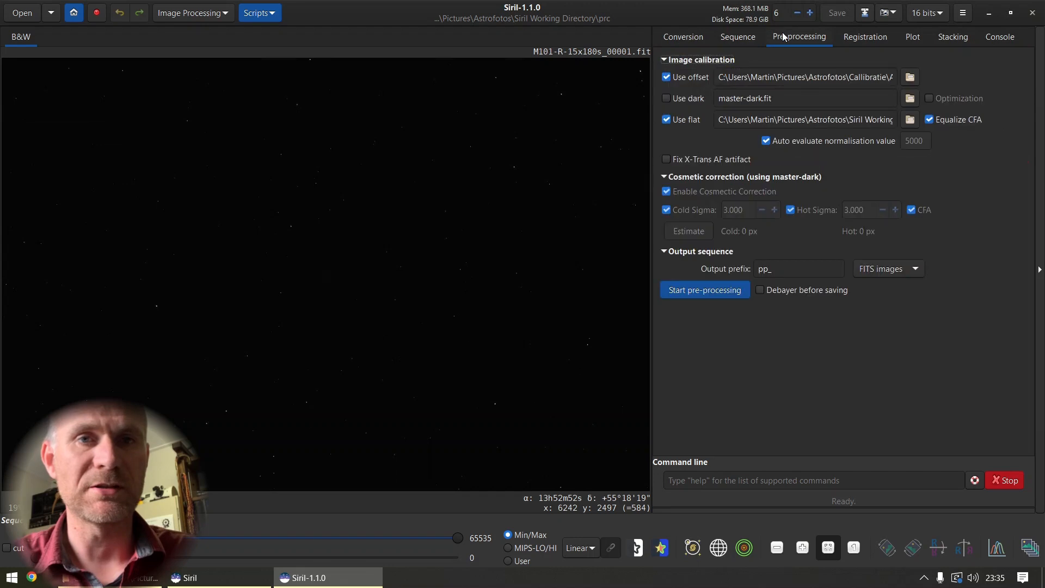
{"action": "left_click_drag", "start_coordinate": [861, 120], "coordinate": [935, 121]}
{"action": "left_click", "coordinate": [847, 120]}
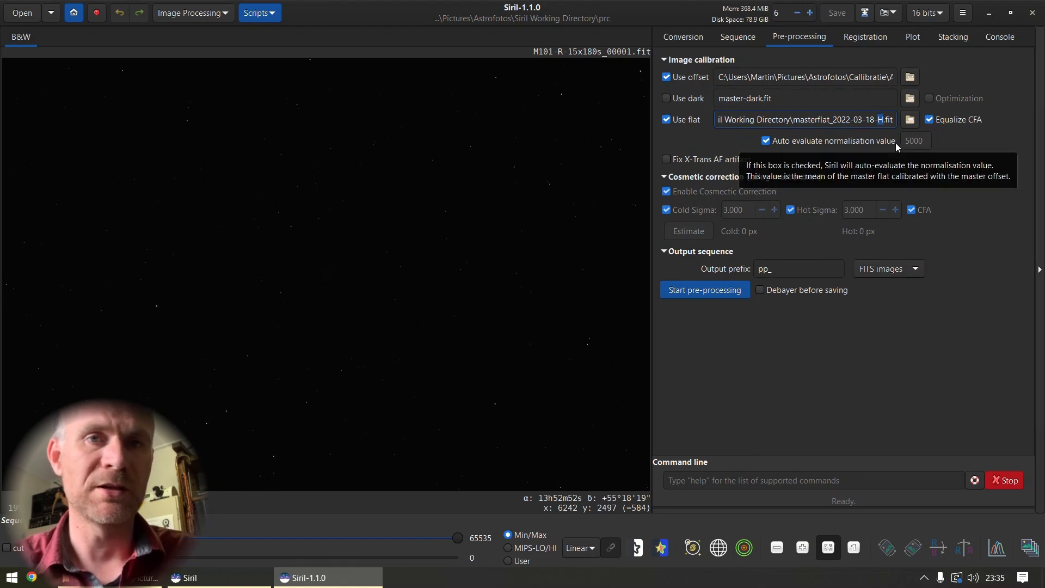
{"action": "type", "text": "R"}
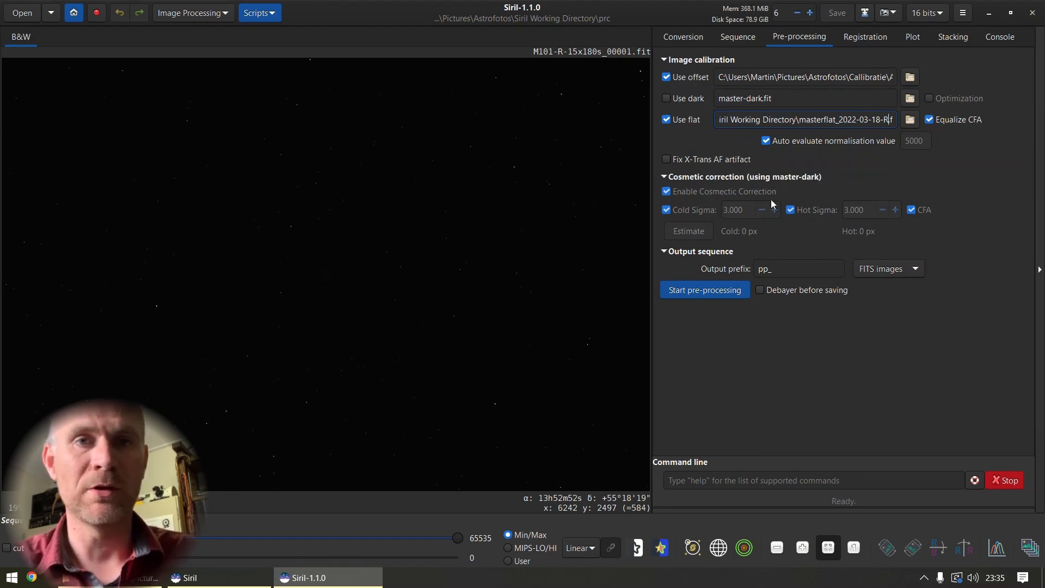
{"action": "left_click", "coordinate": [711, 291]}
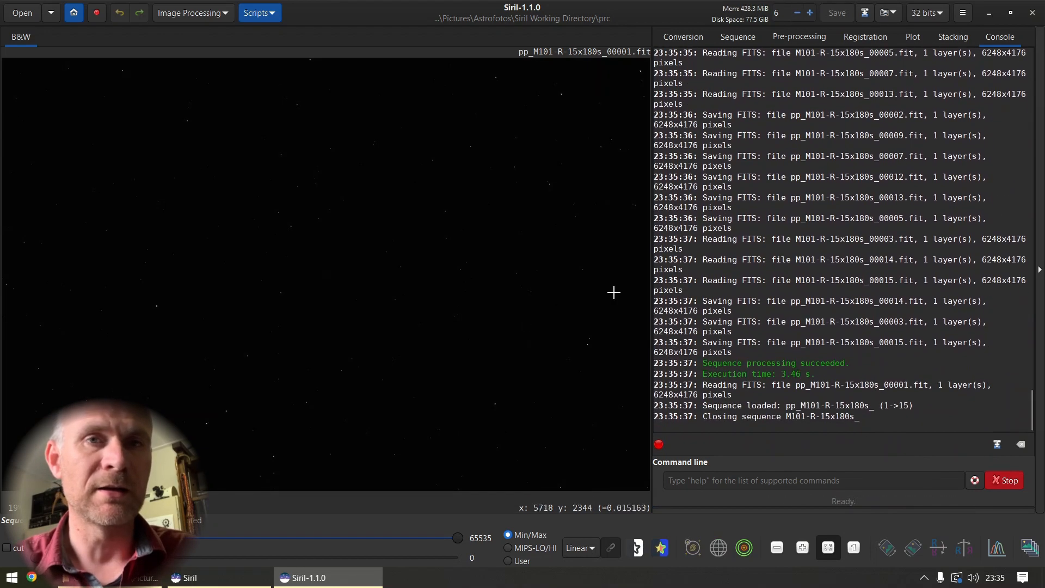
- Load the unprocessed M101-G-17x180s sequence
{"action": "left_click", "coordinate": [738, 37]}
{"action": "left_click", "coordinate": [725, 78]}
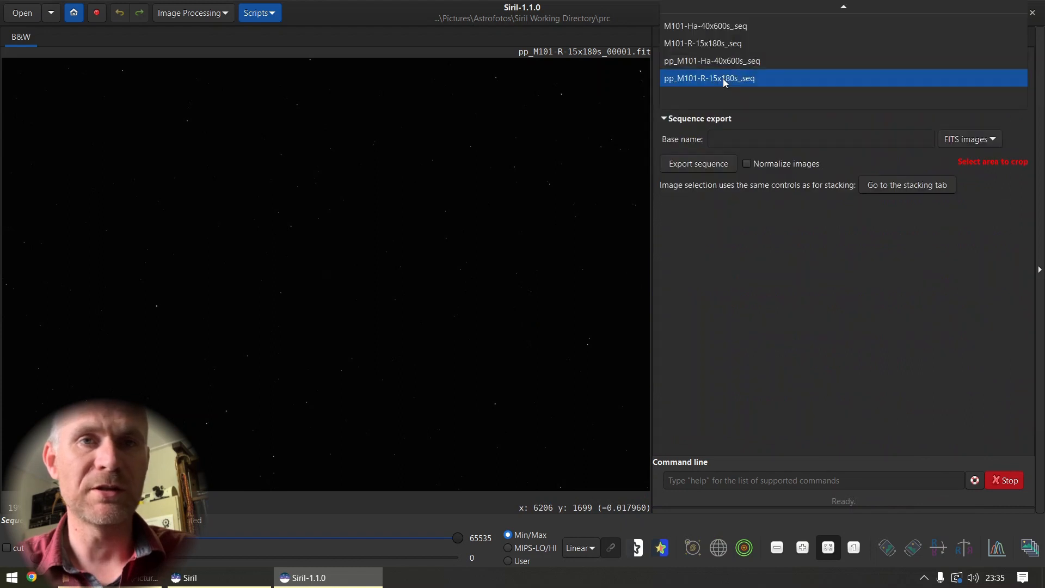
{"action": "scroll", "coordinate": [738, 46], "scroll_direction": "up", "scroll_amount": 3}
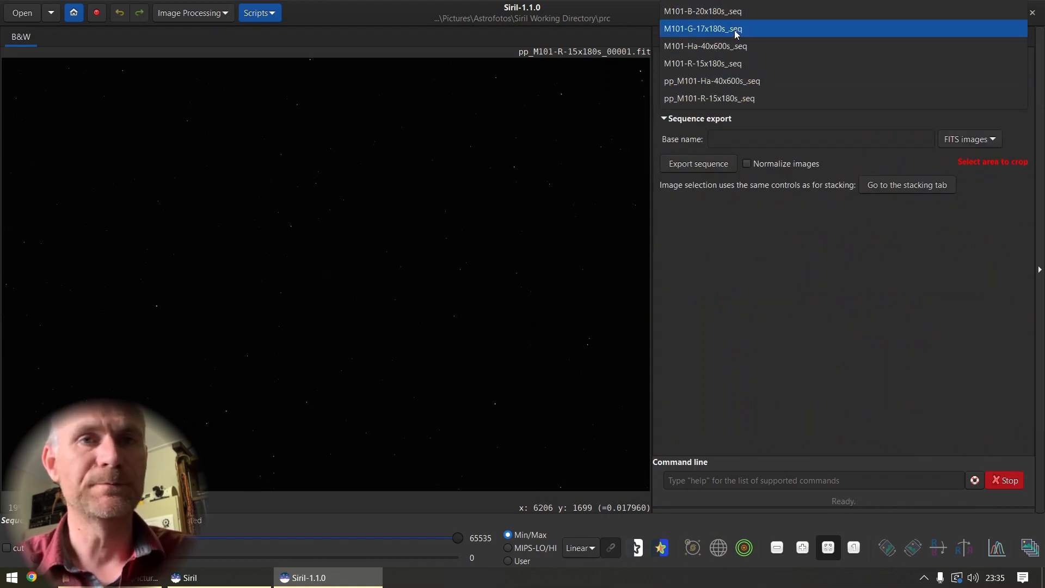
{"action": "left_click", "coordinate": [733, 30]}
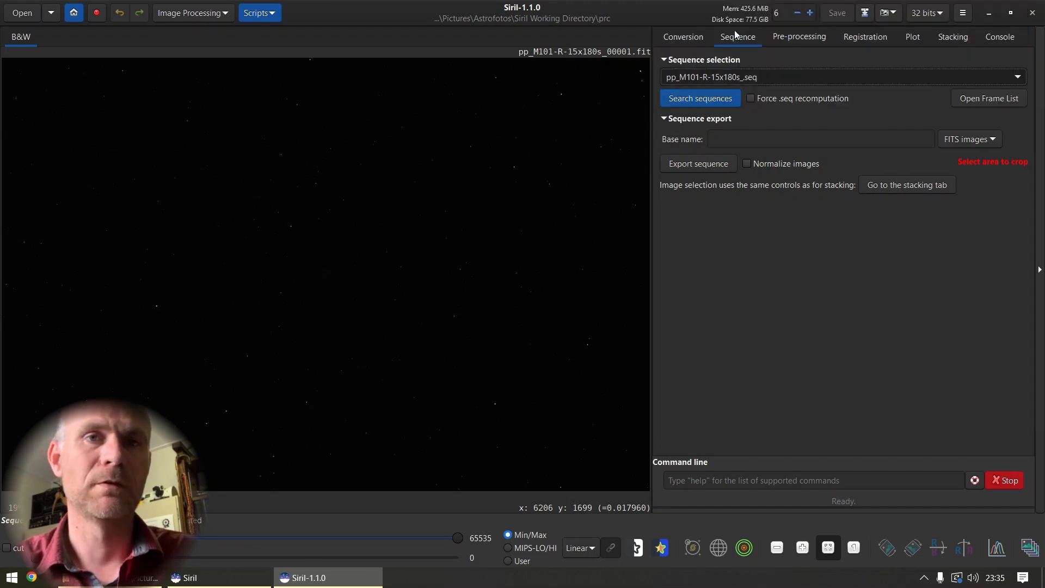
- Change the flat to masterflat_2022-03-18-G.fit and pre-process the G sequence
{"action": "left_click", "coordinate": [804, 39]}
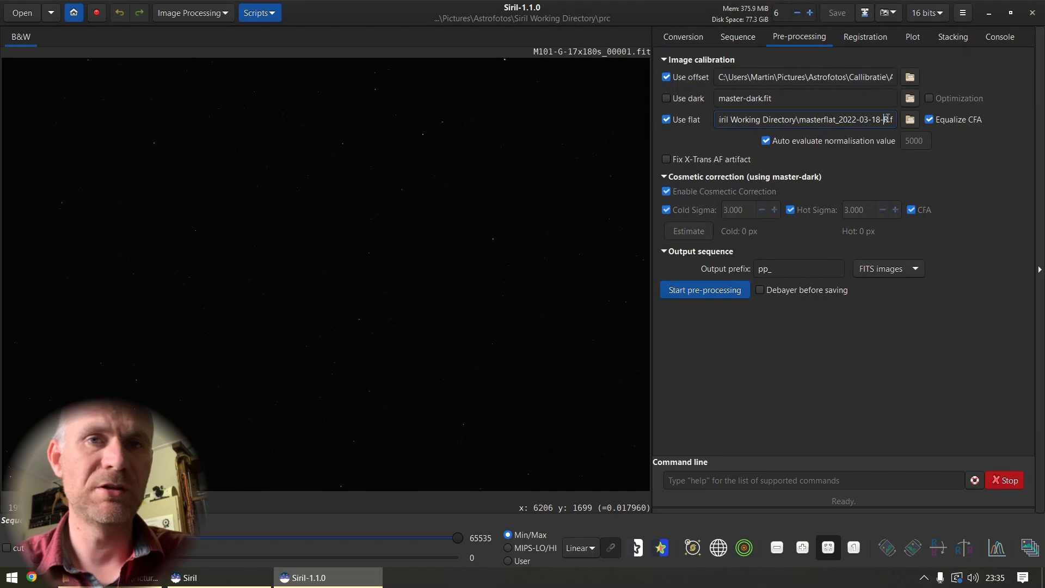
{"action": "type", "text": "G"}
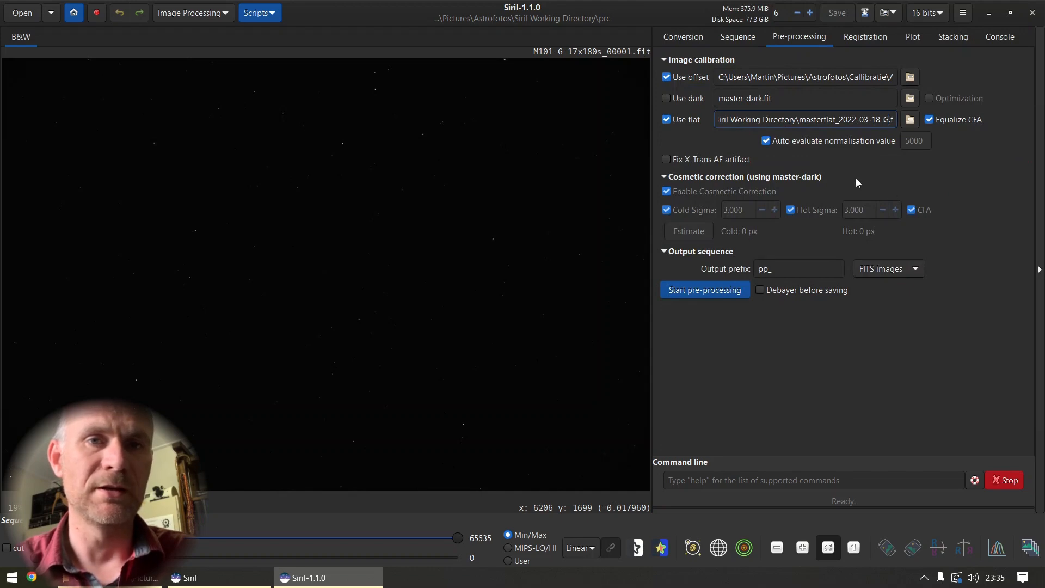
{"action": "left_click", "coordinate": [709, 292]}
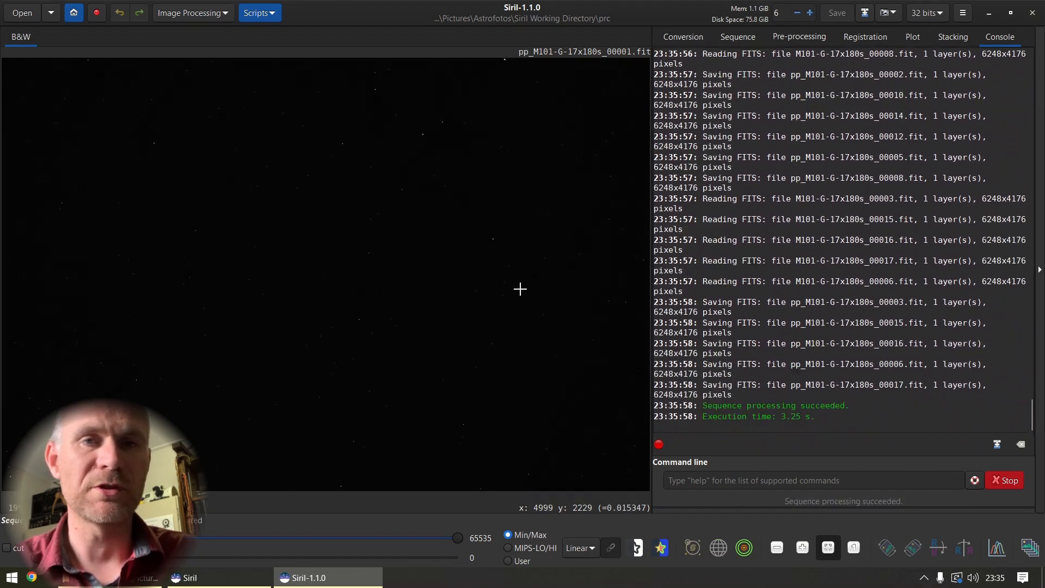
- Load the unprocessed M101-B-20x180s sequence
{"action": "left_click", "coordinate": [691, 37]}
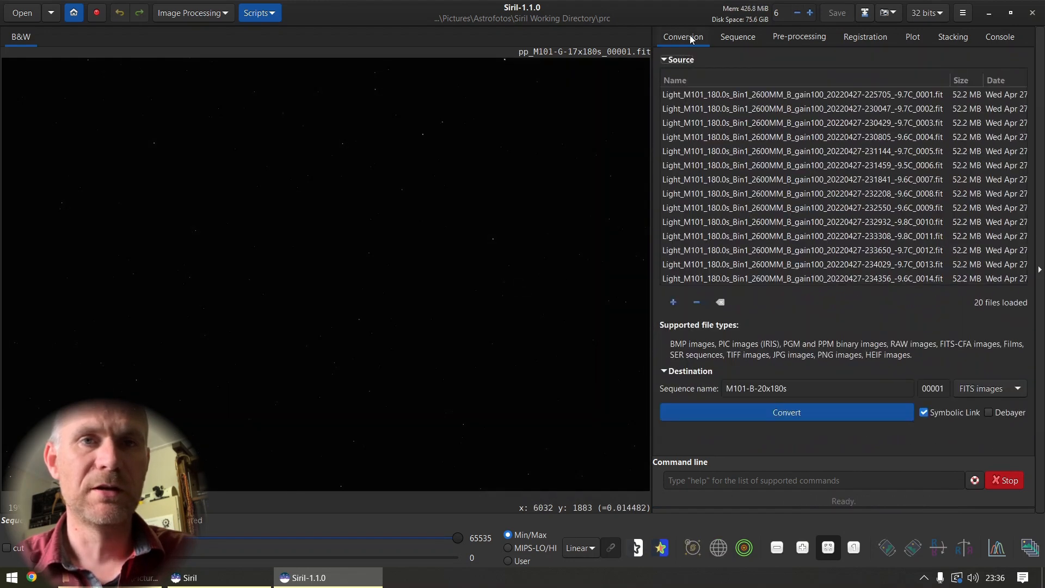
{"action": "left_click", "coordinate": [737, 37]}
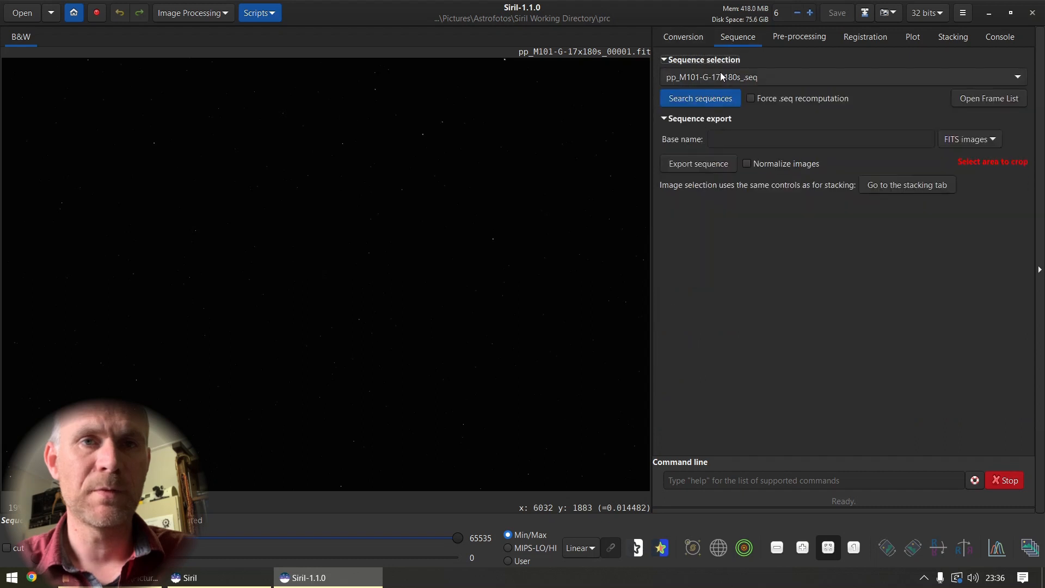
{"action": "left_click", "coordinate": [721, 76]}
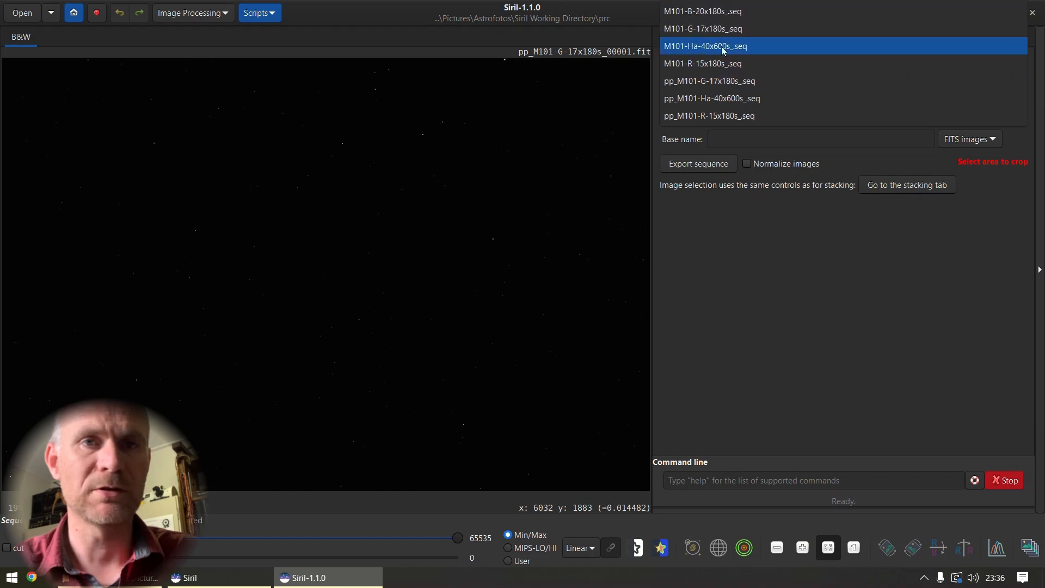
{"action": "left_click", "coordinate": [724, 11]}
- Change the flat to masterflat_2022-03-18-B.fit and pre-process the B sequence
{"action": "left_click", "coordinate": [794, 38]}
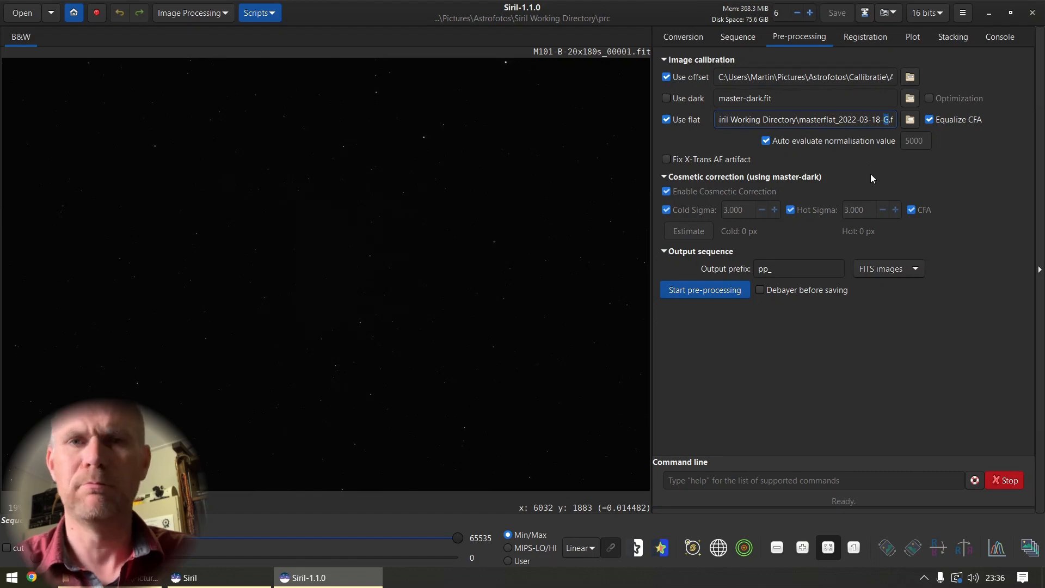
{"action": "type", "text": "B"}
{"action": "left_click", "coordinate": [686, 289]}
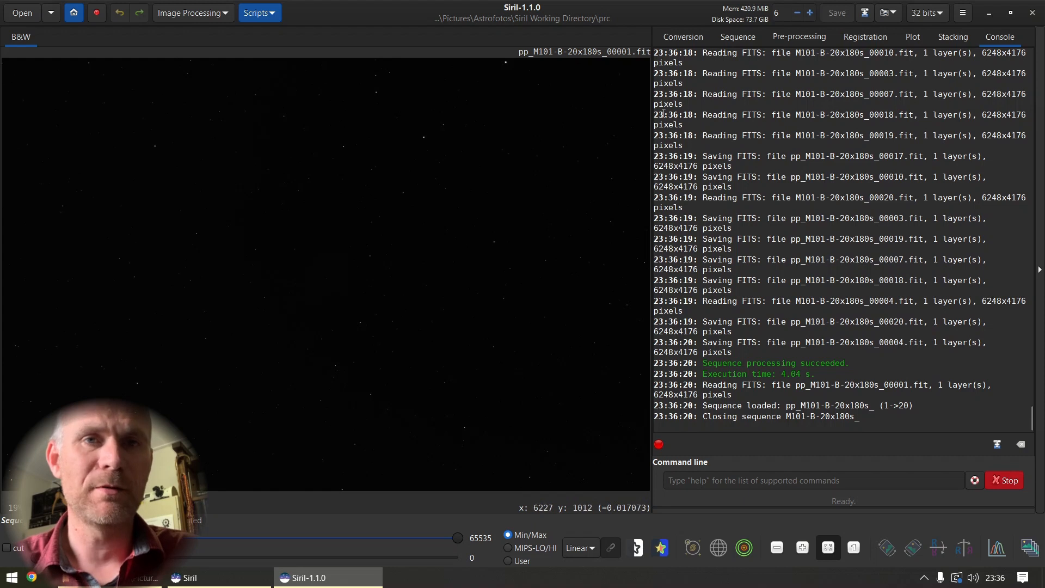
- Load the calibrated pp_M101-Ha-40x600s sequence and display it with the Histogram stretch
{"action": "left_click", "coordinate": [738, 37]}
{"action": "left_click", "coordinate": [728, 83]}
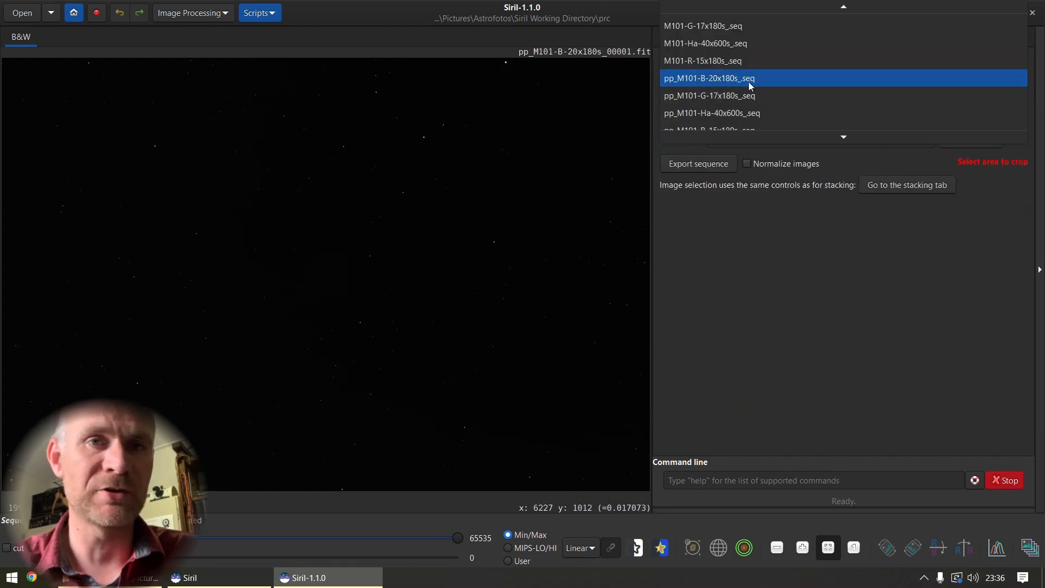
{"action": "left_click", "coordinate": [753, 114]}
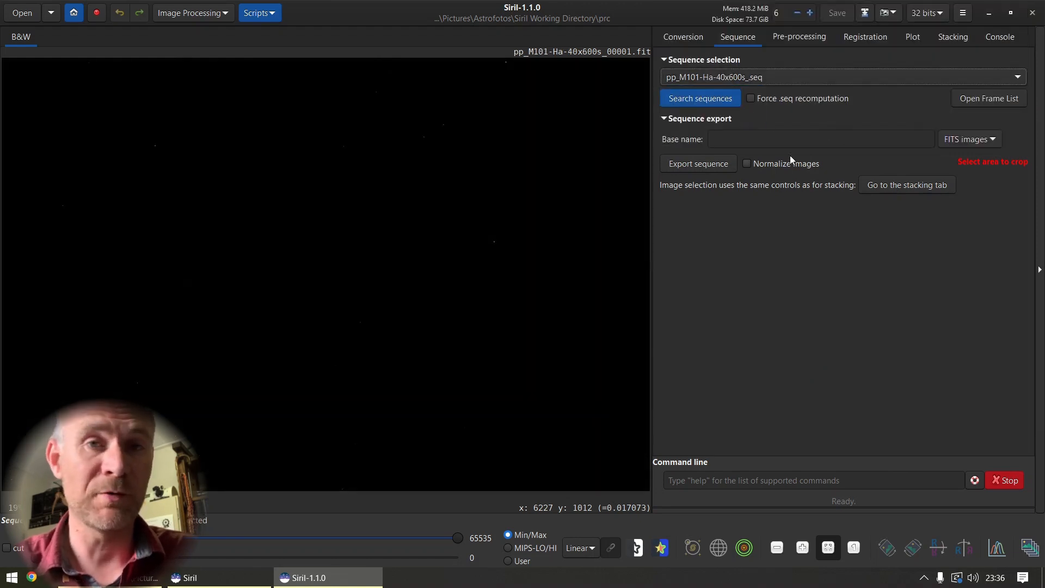
{"action": "left_click", "coordinate": [580, 548]}
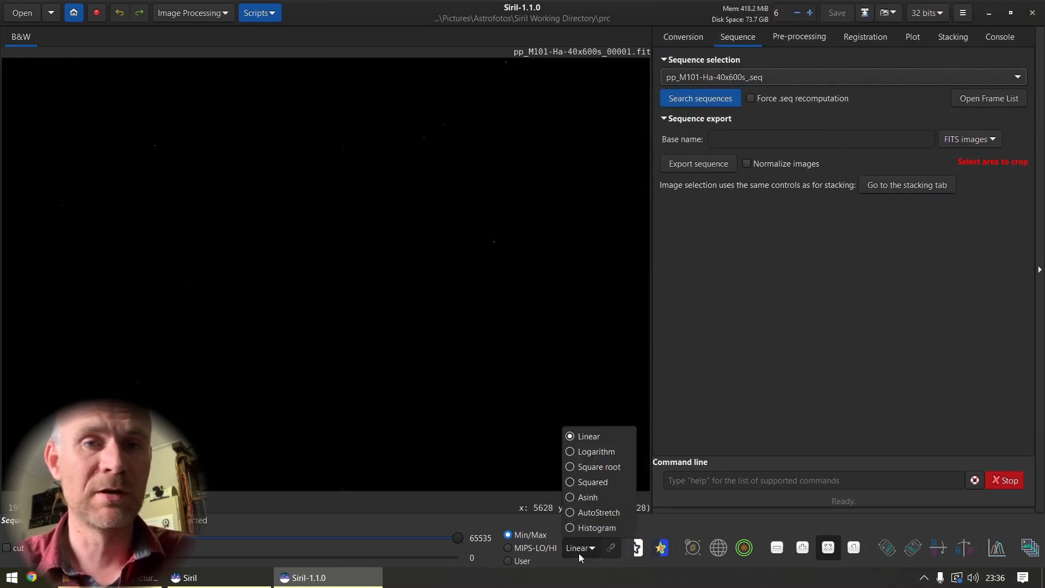
{"action": "left_click", "coordinate": [593, 527]}
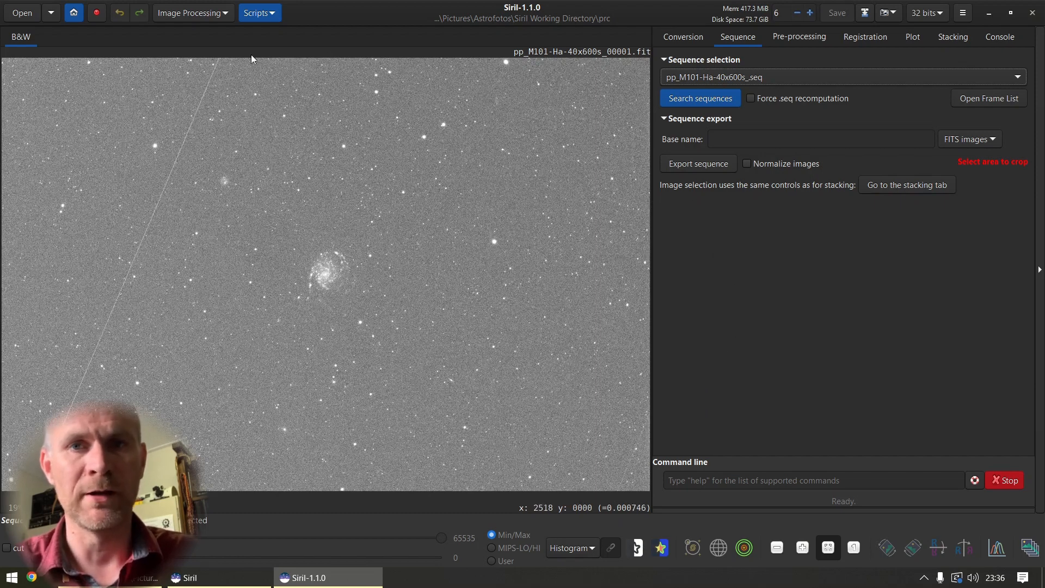
- Start a Background Extraction for the Ha sequence with polynomial degree order 1 and generate the background samples
{"action": "left_click", "coordinate": [180, 13]}
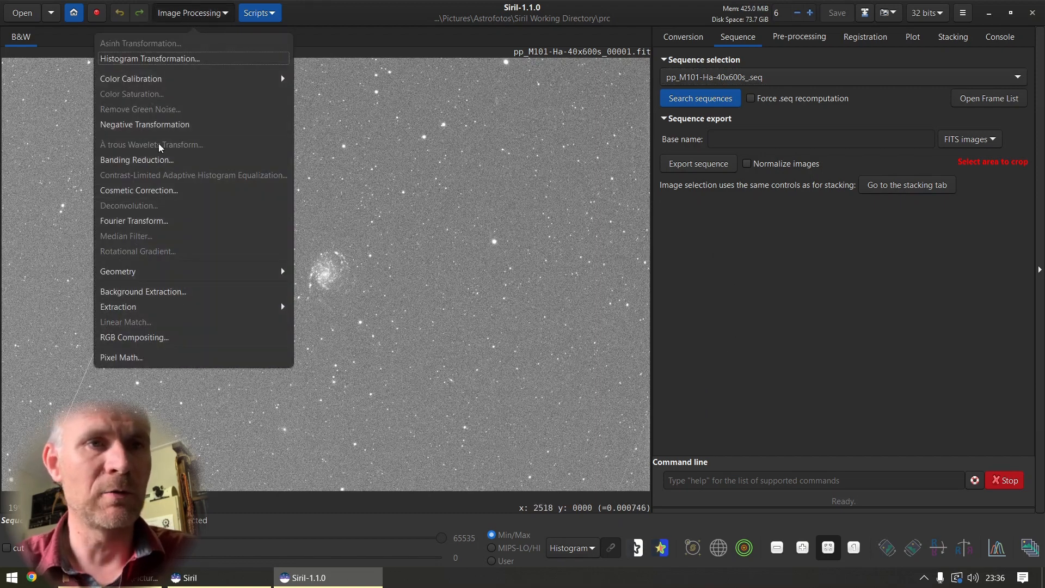
{"action": "left_click", "coordinate": [152, 291]}
{"action": "left_click", "coordinate": [506, 182]}
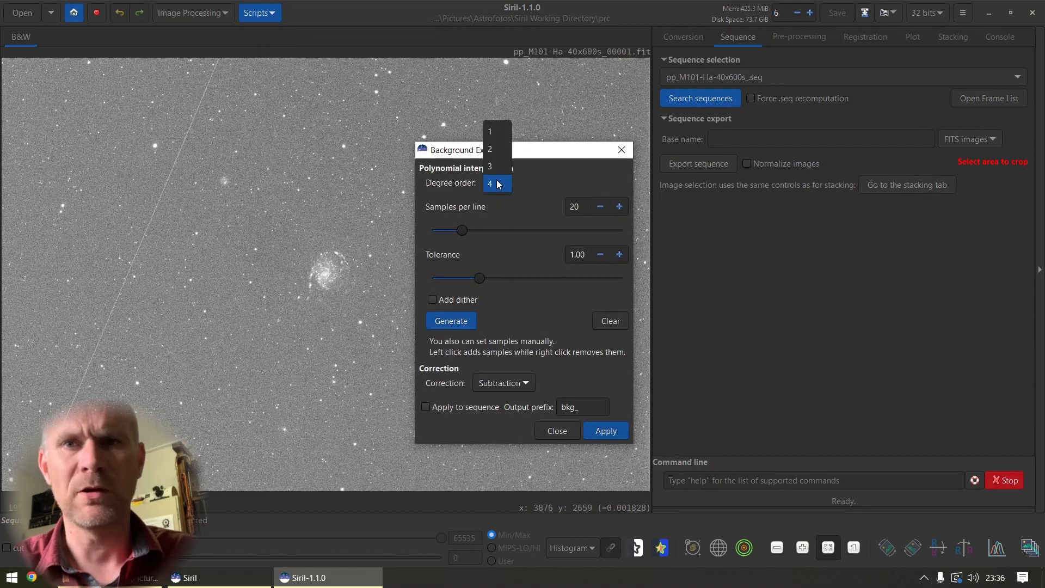
{"action": "left_click", "coordinate": [492, 132]}
{"action": "left_click", "coordinate": [466, 322]}
{"action": "left_click_drag", "start_coordinate": [547, 148], "coordinate": [799, 152]}
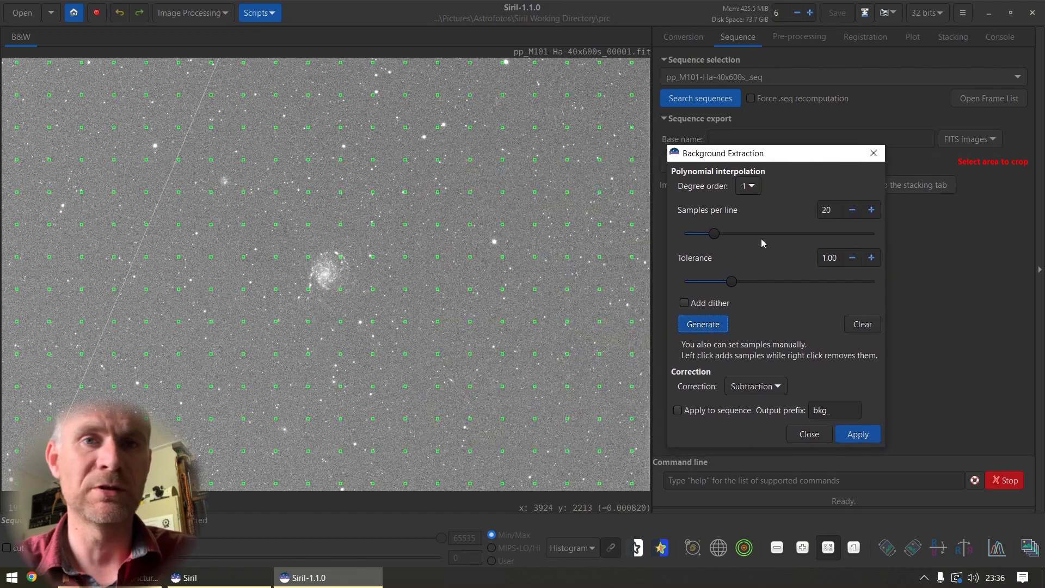
- Set samples per line to 10 and tolerance to 0.31, and regenerate the background samples
{"action": "left_click", "coordinate": [816, 209]}
{"action": "type", "text": "1"}
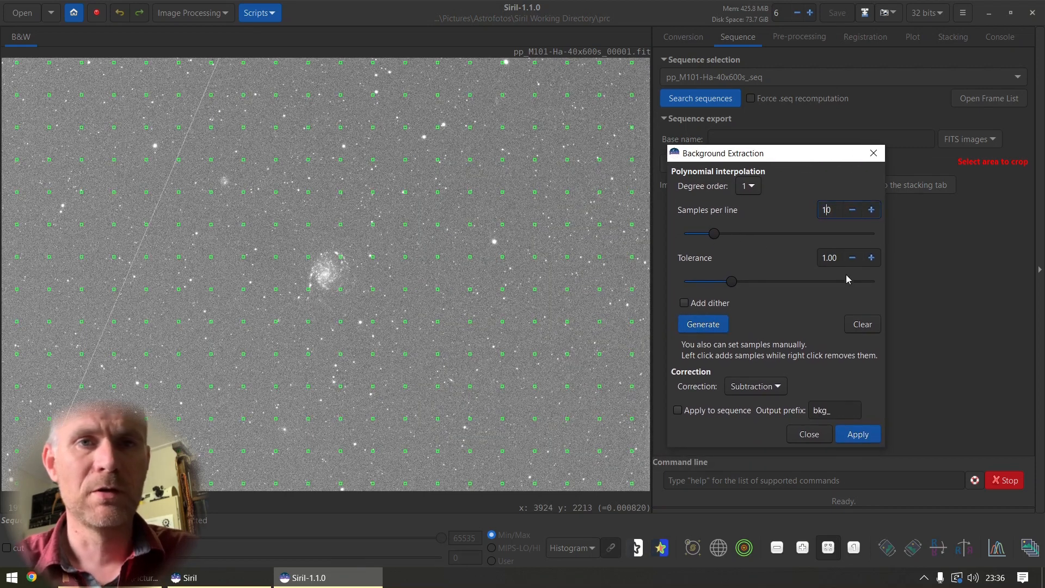
{"action": "left_click_drag", "start_coordinate": [741, 287], "coordinate": [702, 287]}
{"action": "left_click", "coordinate": [703, 324]}
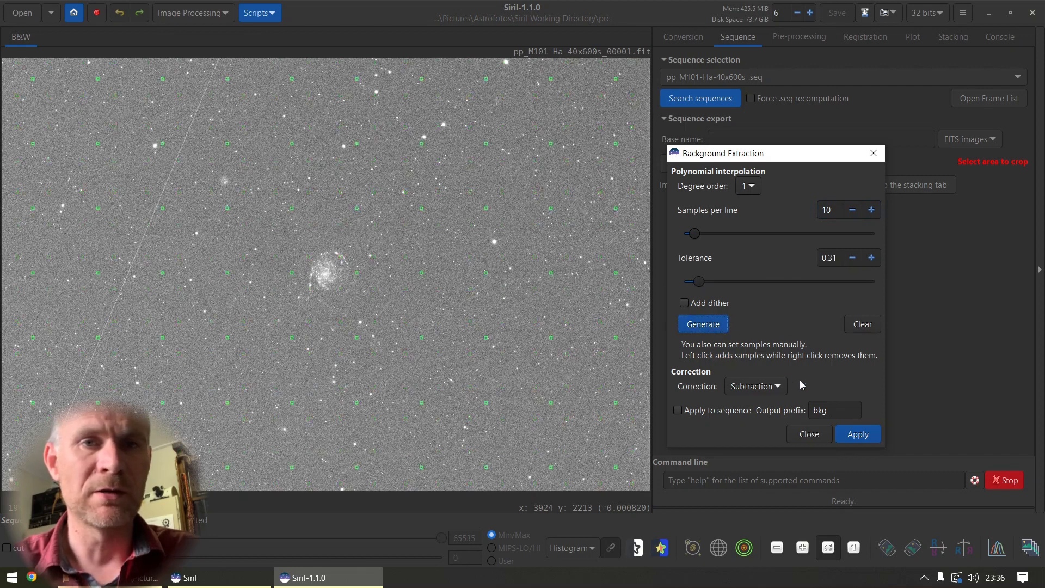
- Apply the background subtraction to the whole Ha sequence with output prefix bkg_ and check the processing log
{"action": "left_click", "coordinate": [677, 409]}
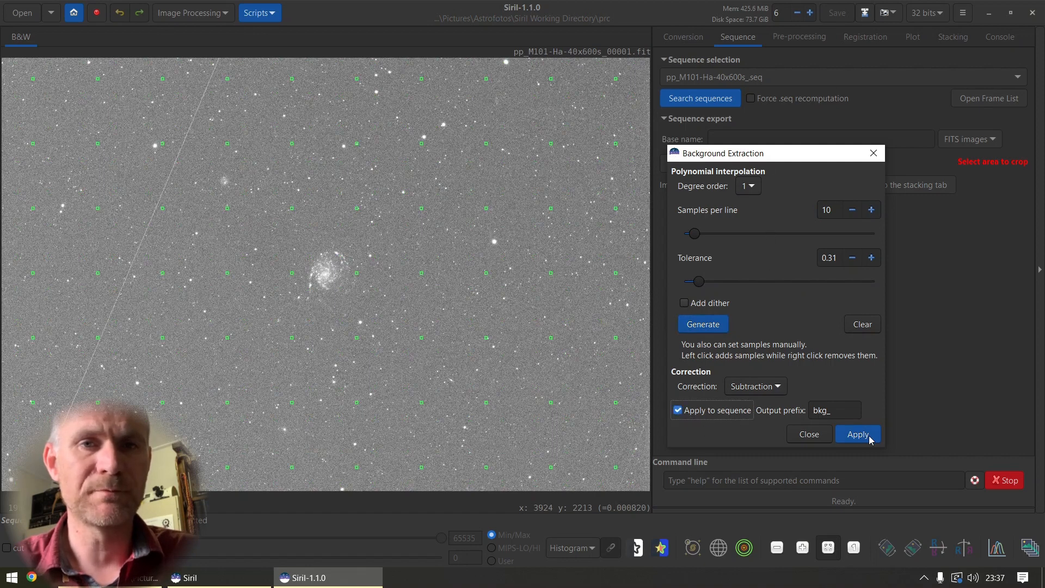
{"action": "left_click", "coordinate": [847, 433]}
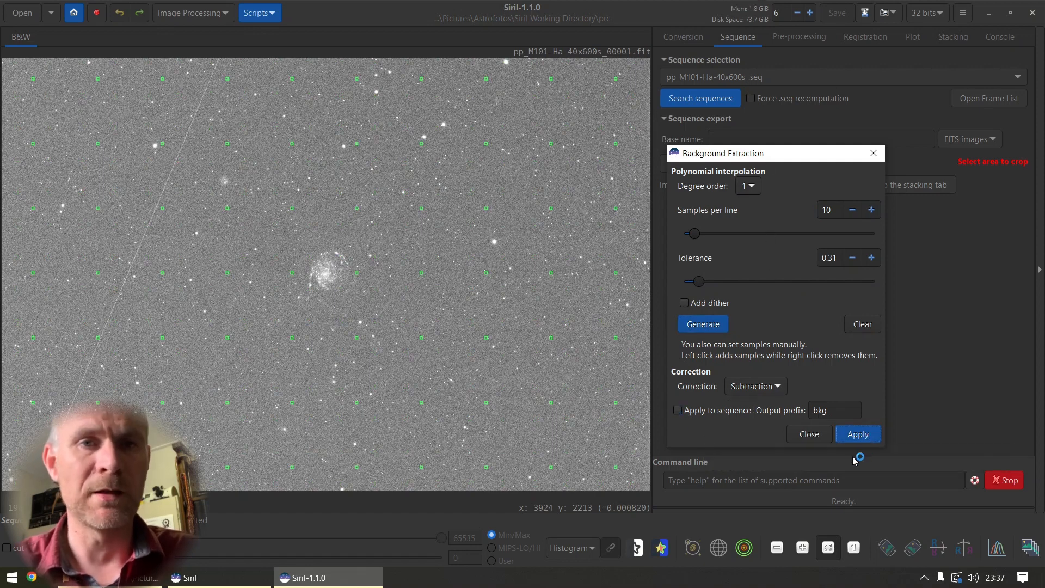
{"action": "left_click", "coordinate": [809, 433]}
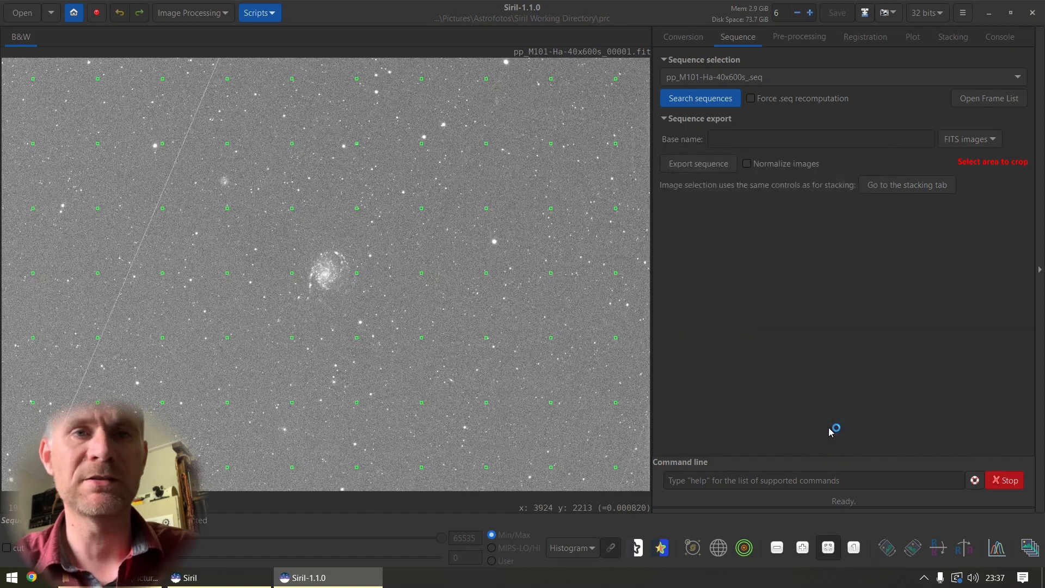
{"action": "left_click", "coordinate": [1000, 36]}
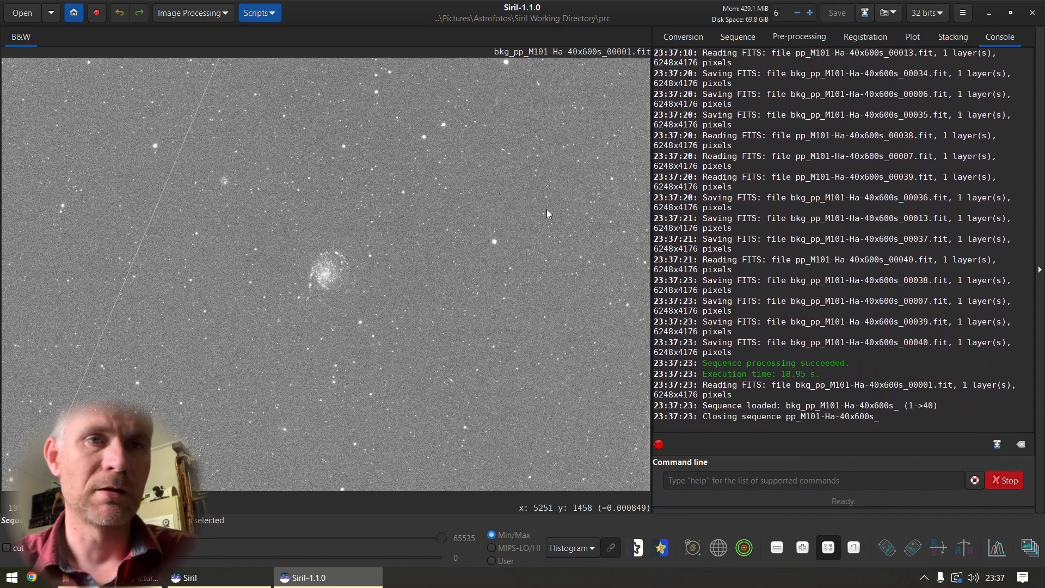
- Load the calibrated pp_M101-R-15x180s sequence
{"action": "left_click", "coordinate": [743, 36]}
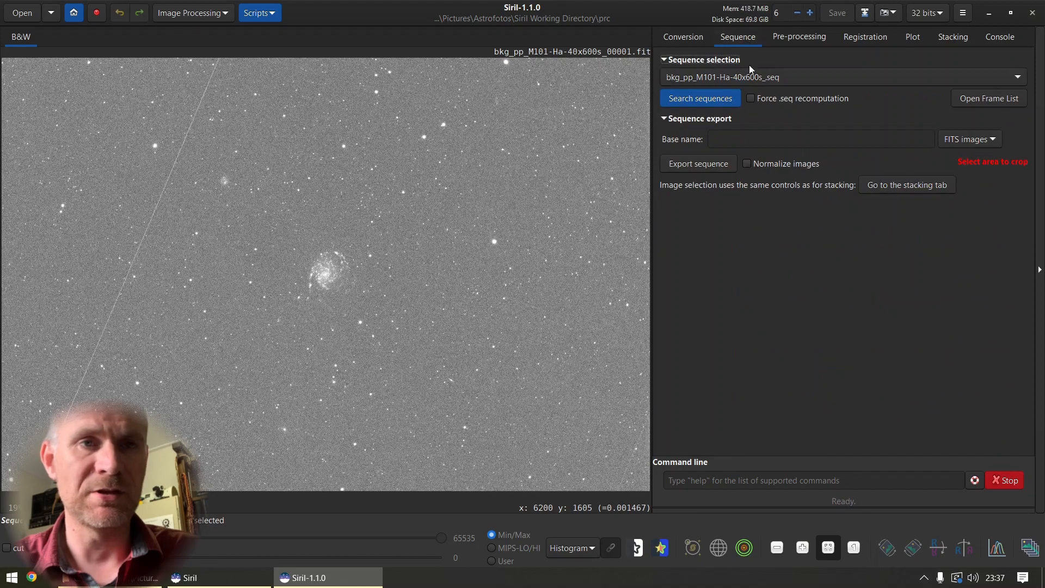
{"action": "left_click", "coordinate": [736, 75]}
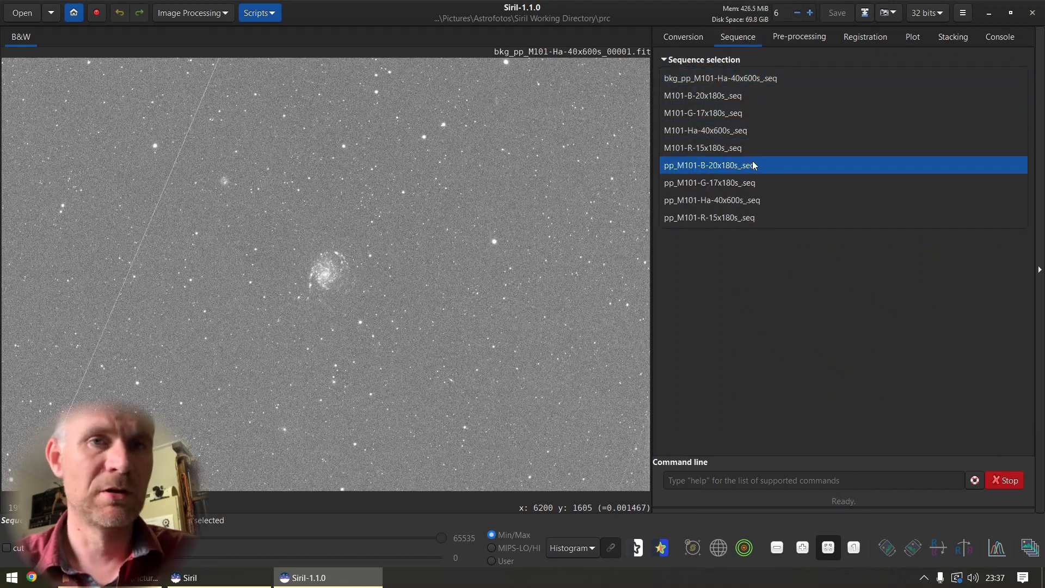
{"action": "left_click", "coordinate": [745, 217]}
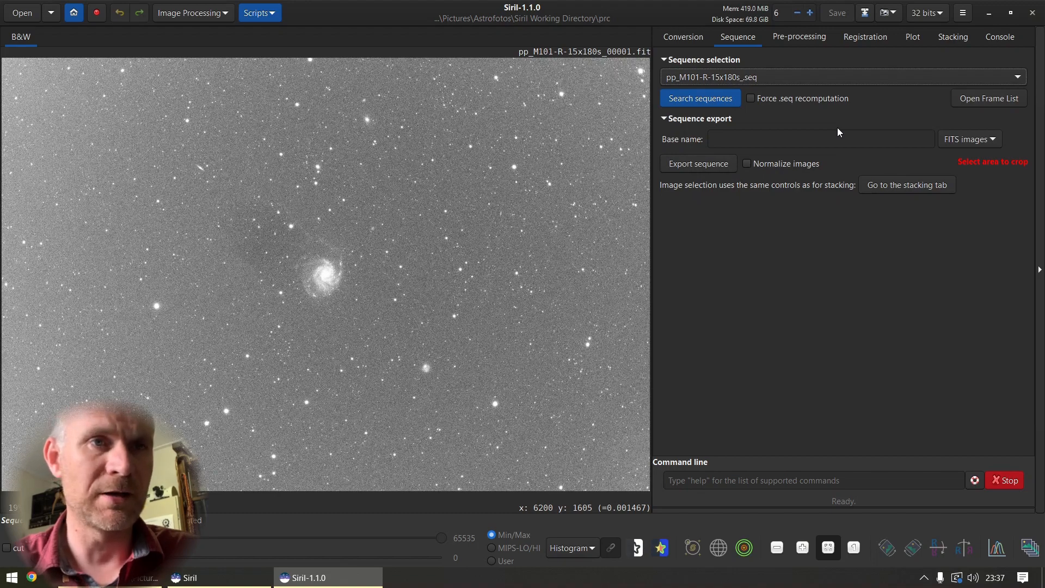
- Generate background samples for the R sequence, apply the extraction to the whole sequence and check the processing log
{"action": "left_click", "coordinate": [223, 12]}
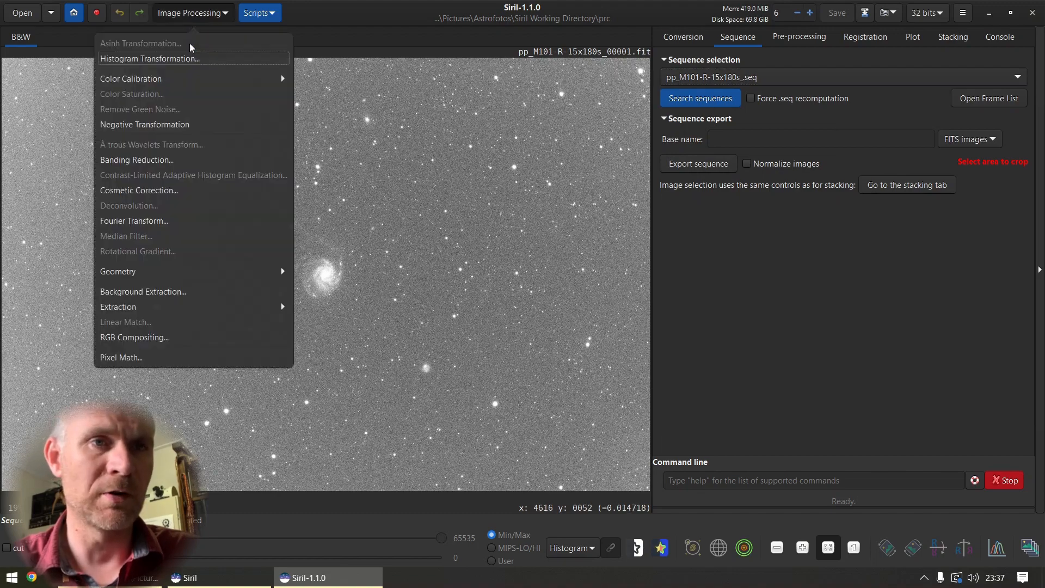
{"action": "left_click", "coordinate": [174, 292]}
{"action": "left_click", "coordinate": [705, 326]}
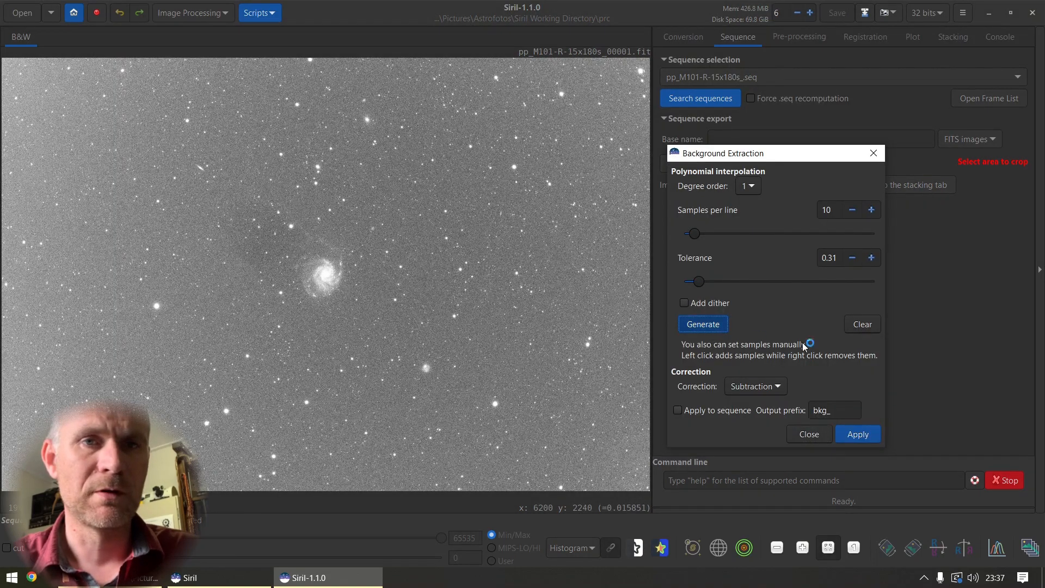
{"action": "left_click", "coordinate": [680, 411]}
{"action": "left_click", "coordinate": [867, 436]}
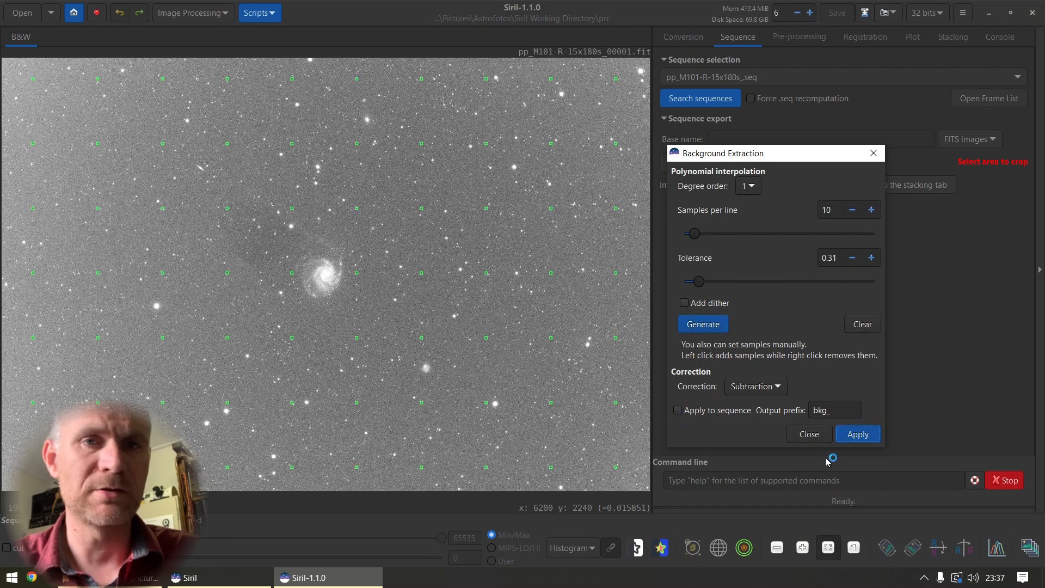
{"action": "left_click", "coordinate": [806, 433]}
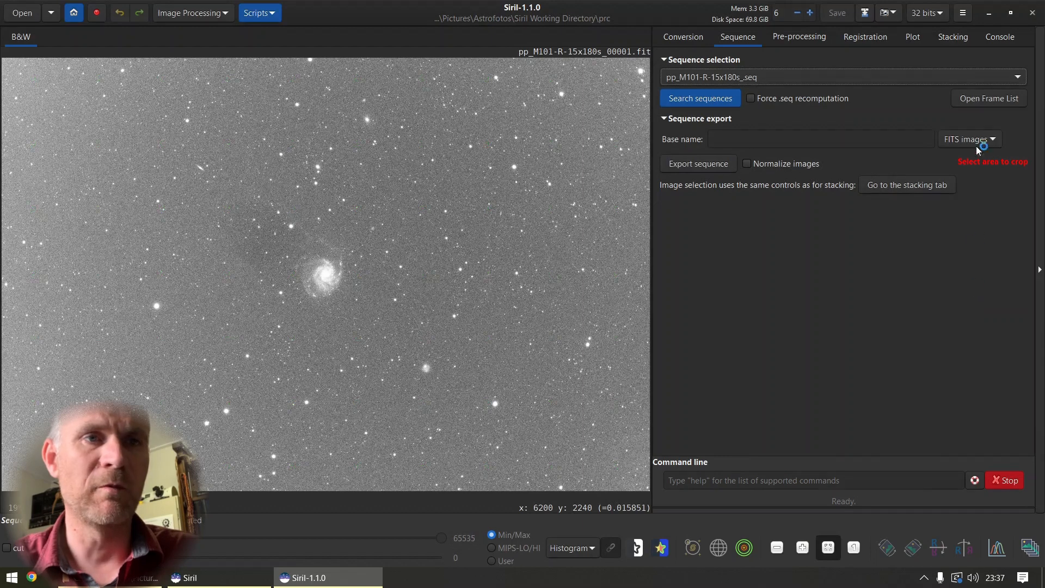
{"action": "left_click", "coordinate": [999, 35]}
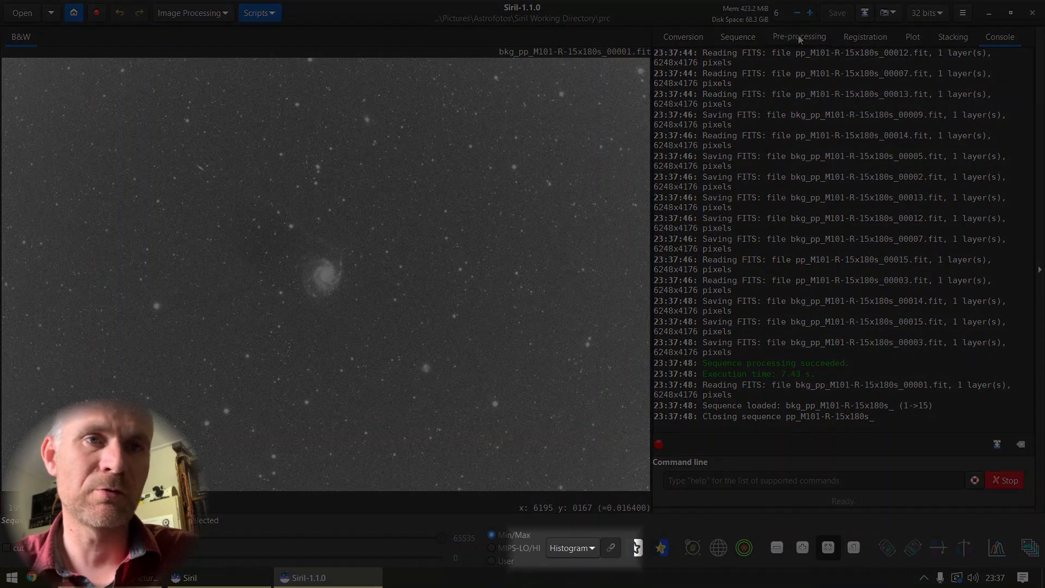
- Load the calibrated pp_M101-G-17x180s sequence
{"action": "left_click", "coordinate": [799, 38]}
{"action": "left_click", "coordinate": [736, 38]}
{"action": "left_click", "coordinate": [710, 77]}
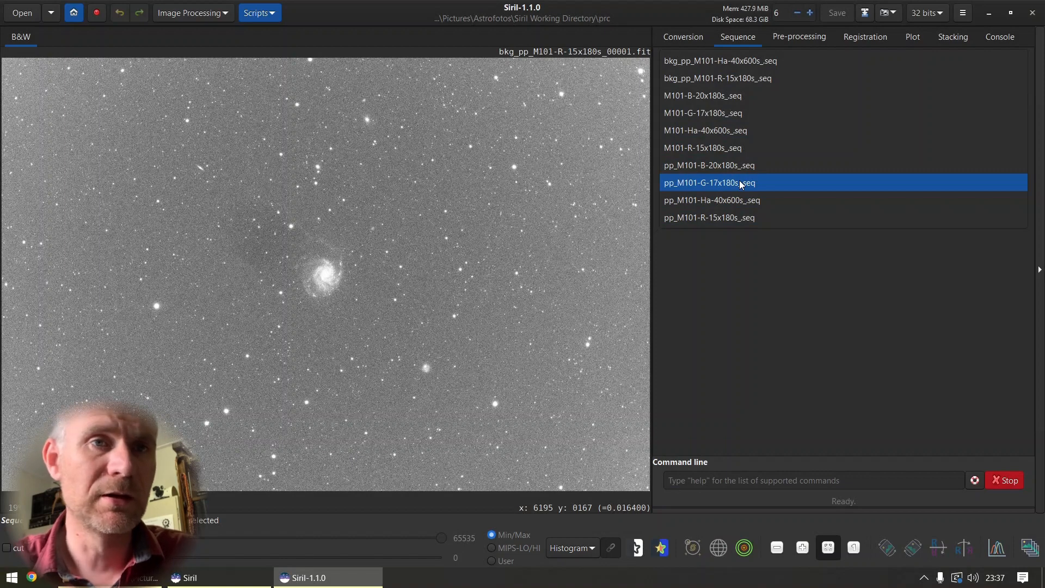
{"action": "left_click", "coordinate": [741, 183]}
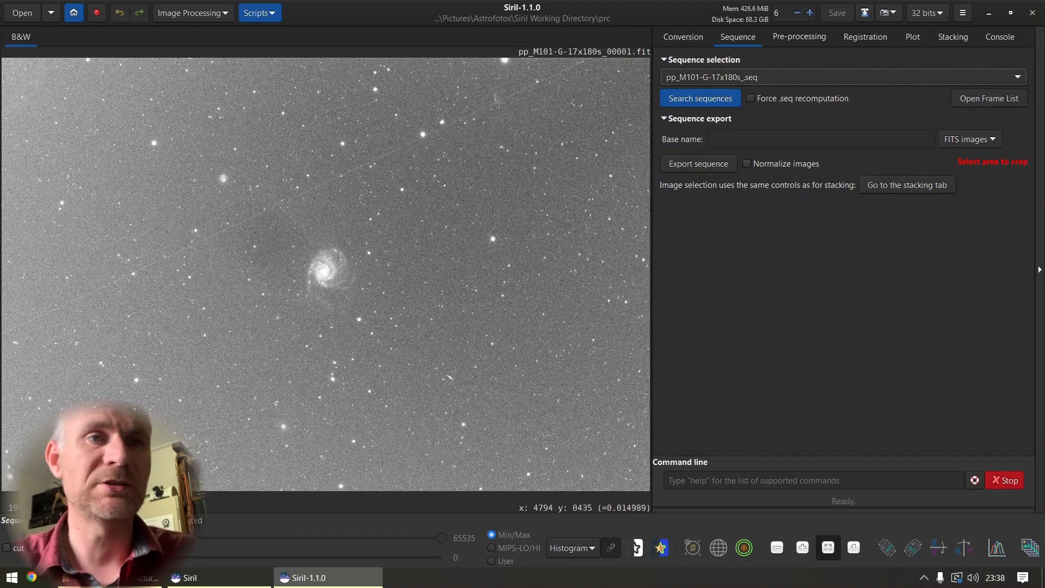
- Generate background samples for the G sequence, apply the extraction to the whole sequence and check the processing log
{"action": "left_click", "coordinate": [198, 15]}
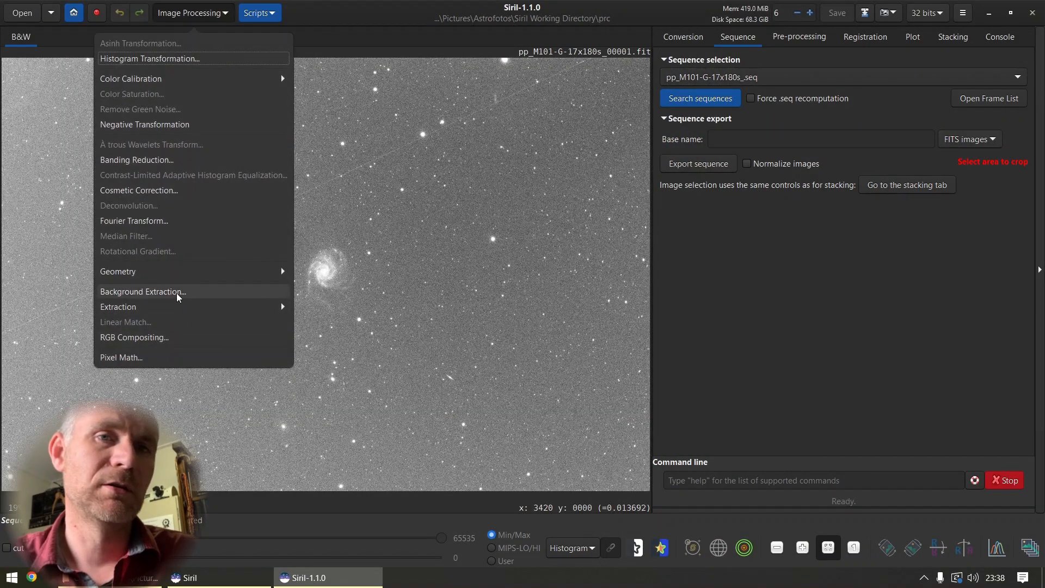
{"action": "left_click", "coordinate": [224, 294]}
{"action": "left_click", "coordinate": [704, 329]}
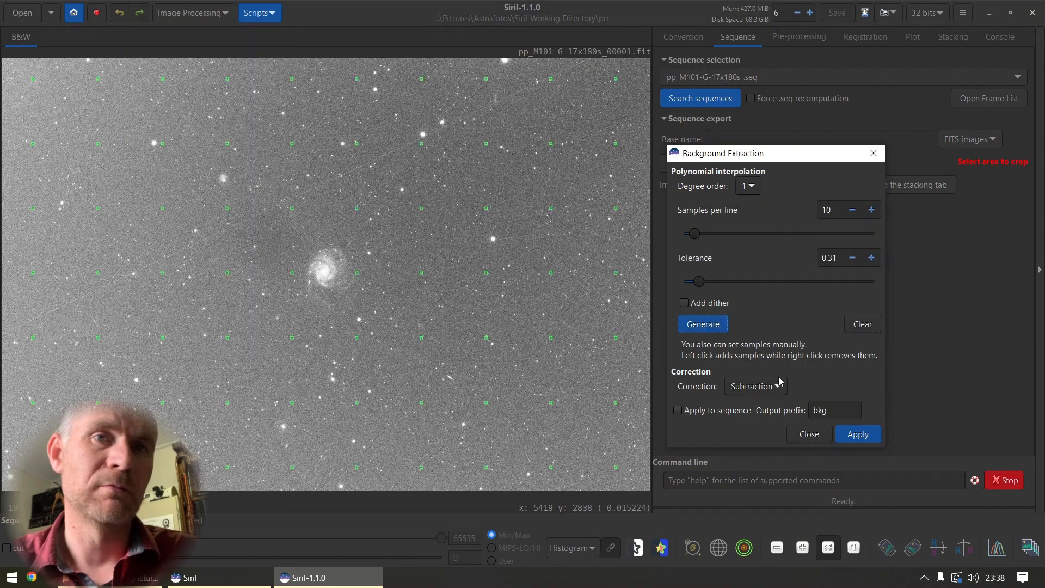
{"action": "left_click", "coordinate": [707, 409]}
{"action": "left_click", "coordinate": [873, 438]}
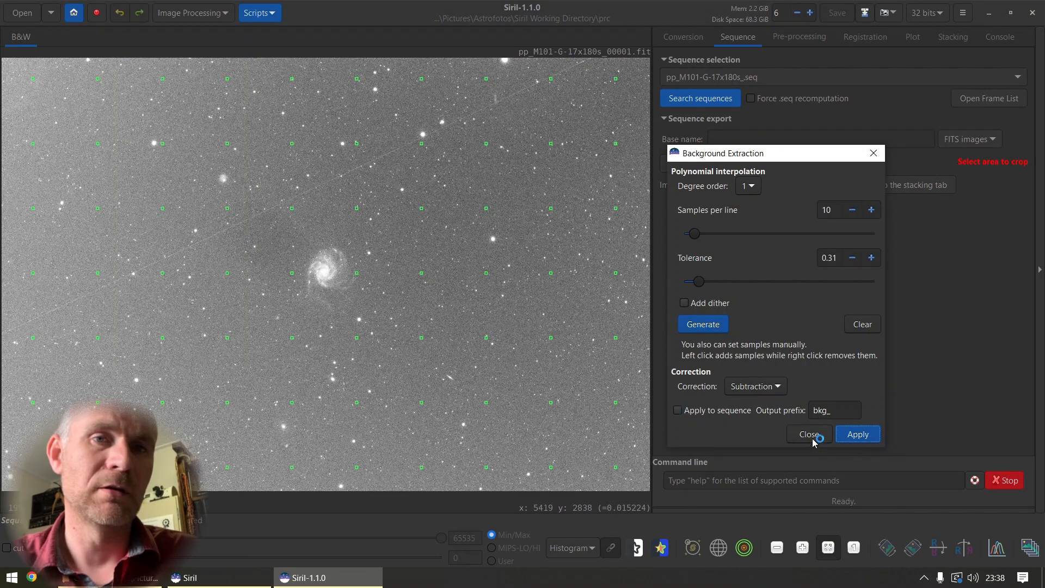
{"action": "left_click", "coordinate": [808, 436]}
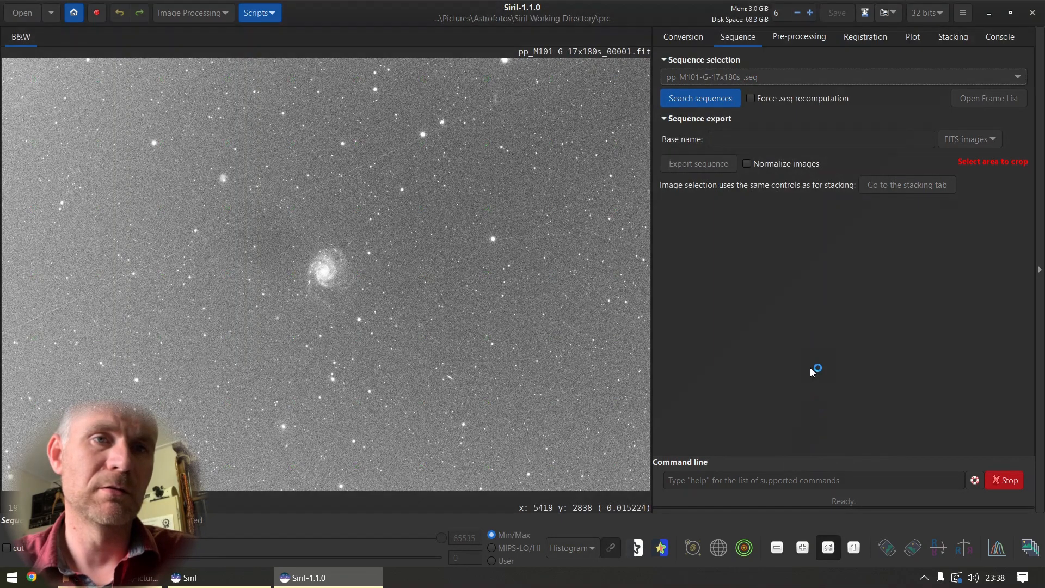
{"action": "left_click", "coordinate": [1000, 37]}
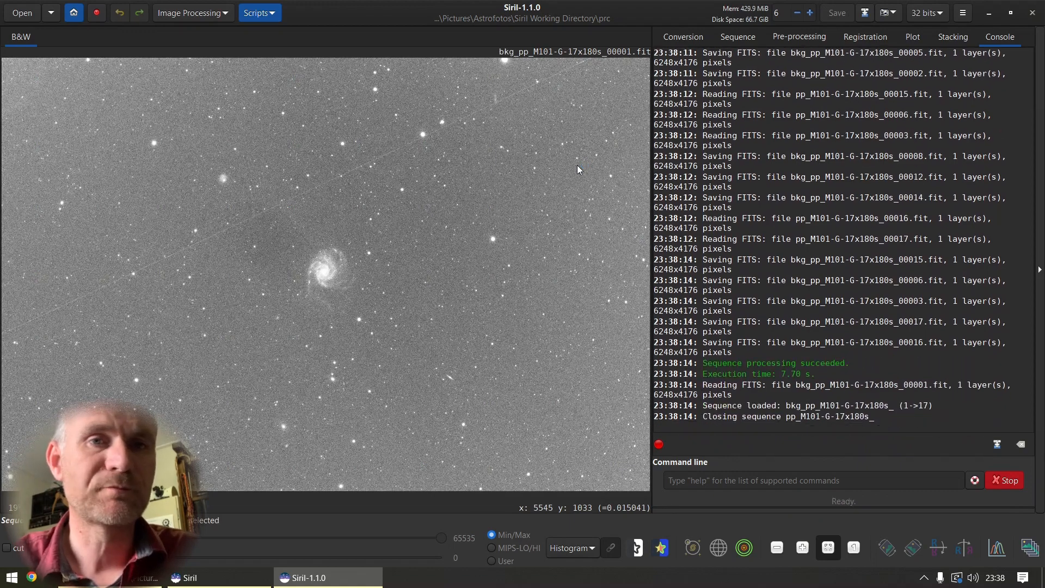
- Load the calibrated pp_M101-B-20x180s sequence
{"action": "left_click", "coordinate": [732, 42]}
{"action": "left_click", "coordinate": [730, 85]}
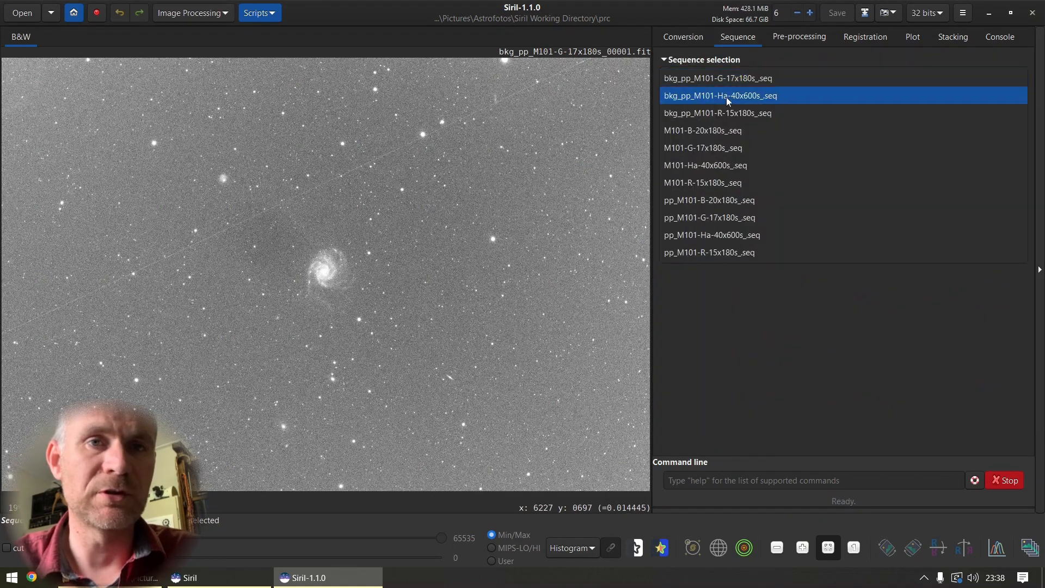
{"action": "left_click", "coordinate": [744, 203]}
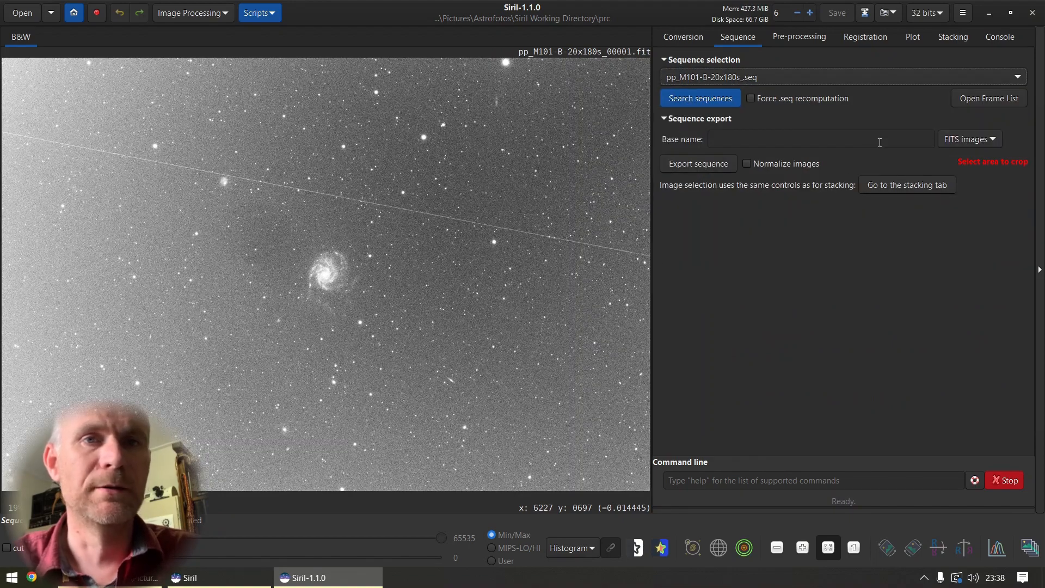
- Generate background samples for the B sequence, apply the extraction to the whole sequence and check the processing log
{"action": "left_click", "coordinate": [201, 10]}
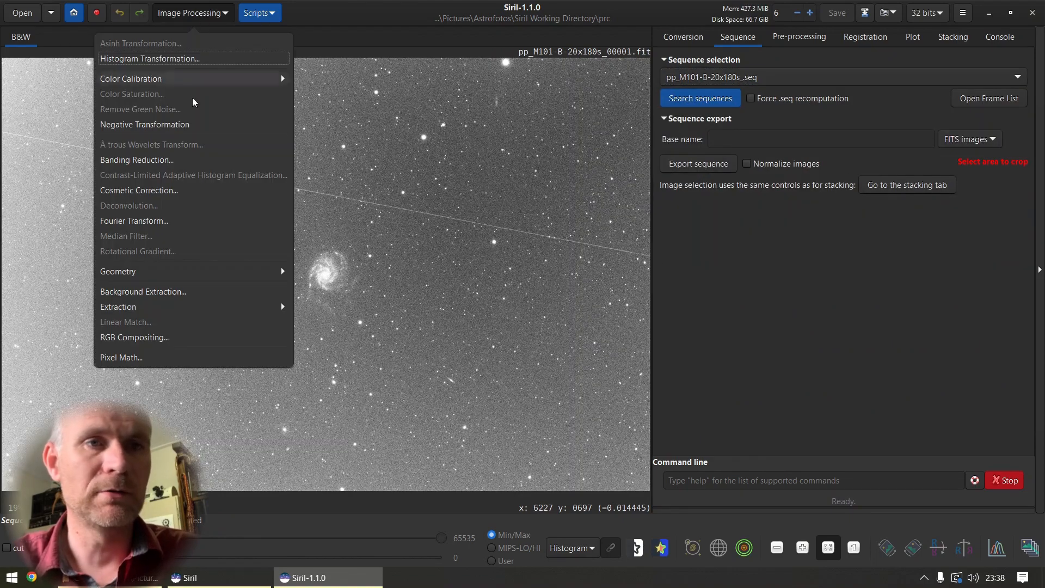
{"action": "left_click", "coordinate": [158, 291]}
{"action": "left_click", "coordinate": [702, 325]}
{"action": "left_click", "coordinate": [727, 415]}
{"action": "left_click", "coordinate": [853, 437]}
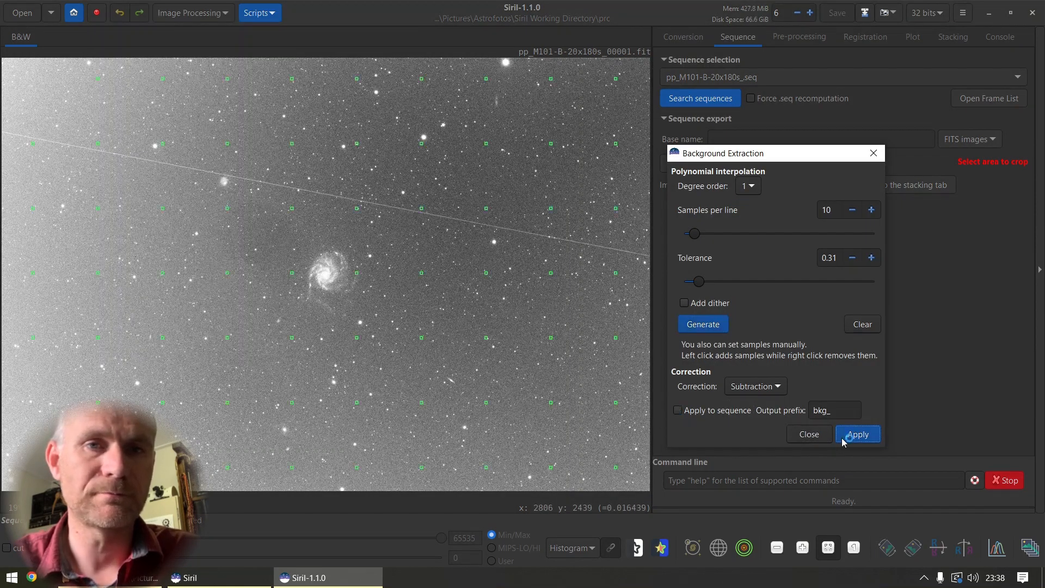
{"action": "left_click", "coordinate": [807, 434]}
{"action": "left_click", "coordinate": [1001, 38]}
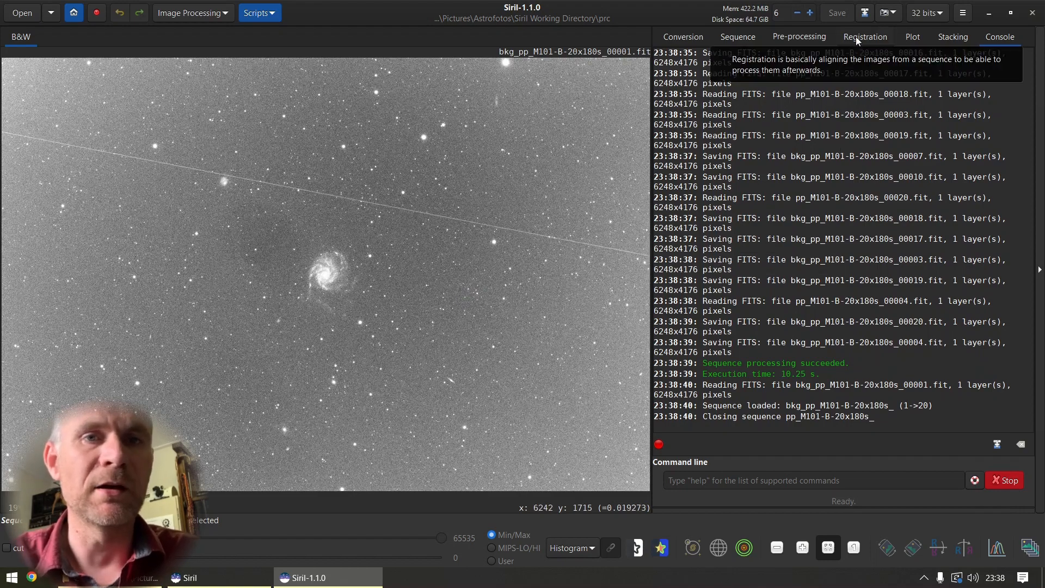
- Load the background-extracted bkg_pp_M101-Ha-40x600s sequence
{"action": "left_click", "coordinate": [746, 37]}
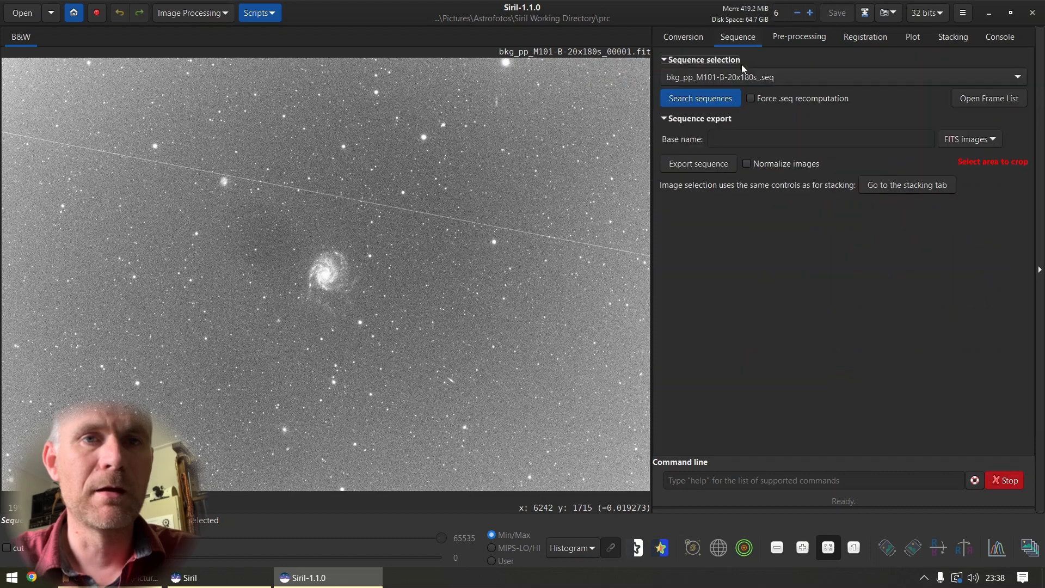
{"action": "left_click", "coordinate": [730, 76]}
{"action": "left_click", "coordinate": [735, 113]}
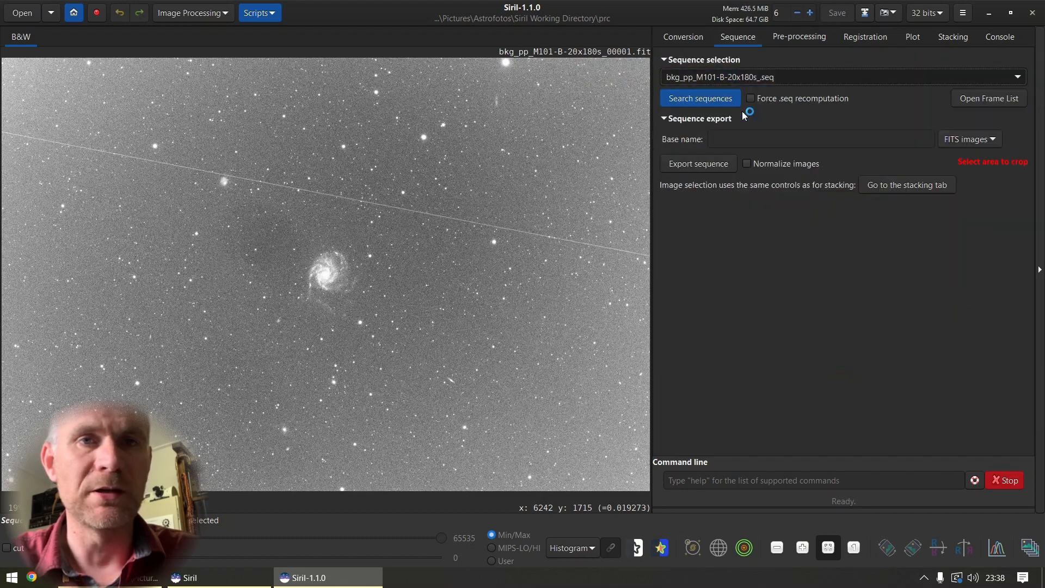
- Register all images of the background-extracted Ha sequence with Global Star Alignment (deep-sky) and output prefix r_
{"action": "left_click", "coordinate": [864, 38]}
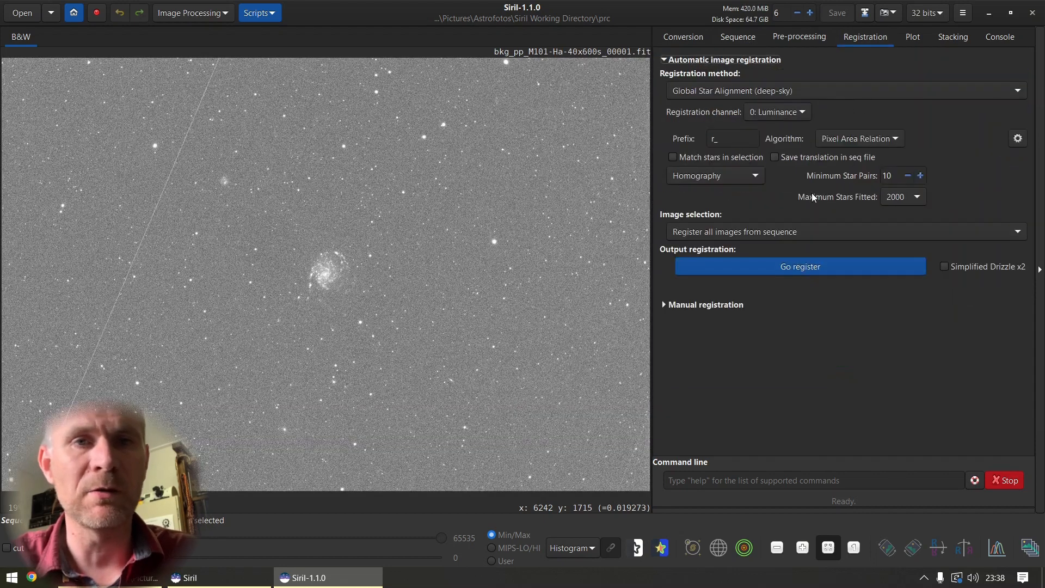
{"action": "left_click", "coordinate": [776, 267]}
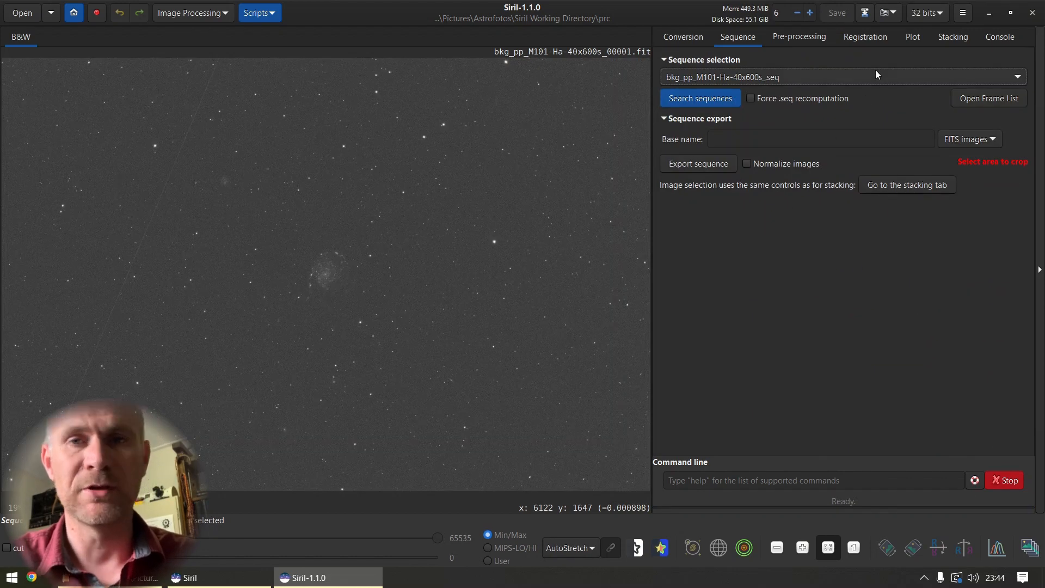
{"action": "left_click", "coordinate": [864, 36]}
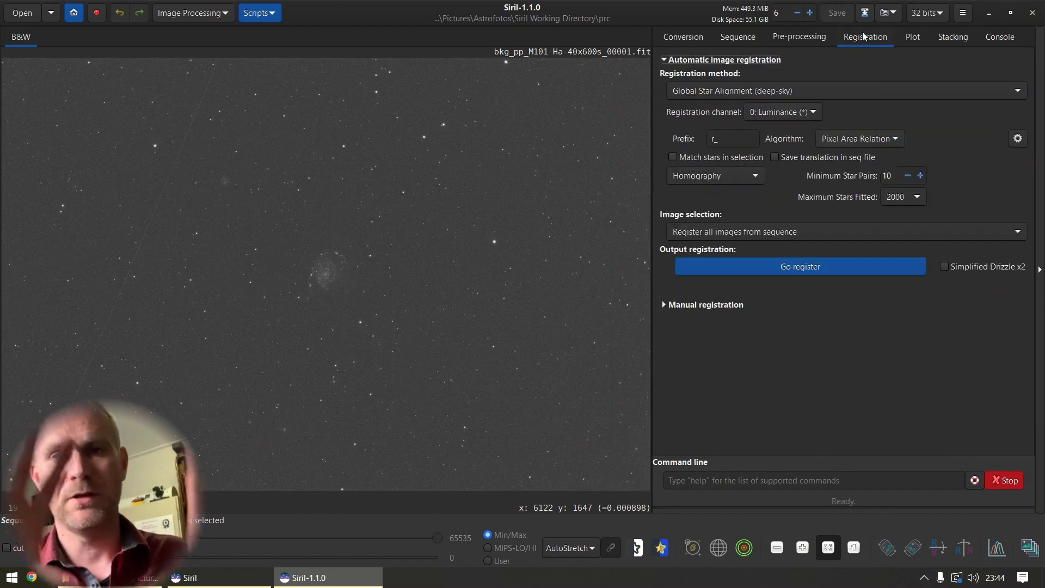
{"action": "left_click", "coordinate": [819, 268]}
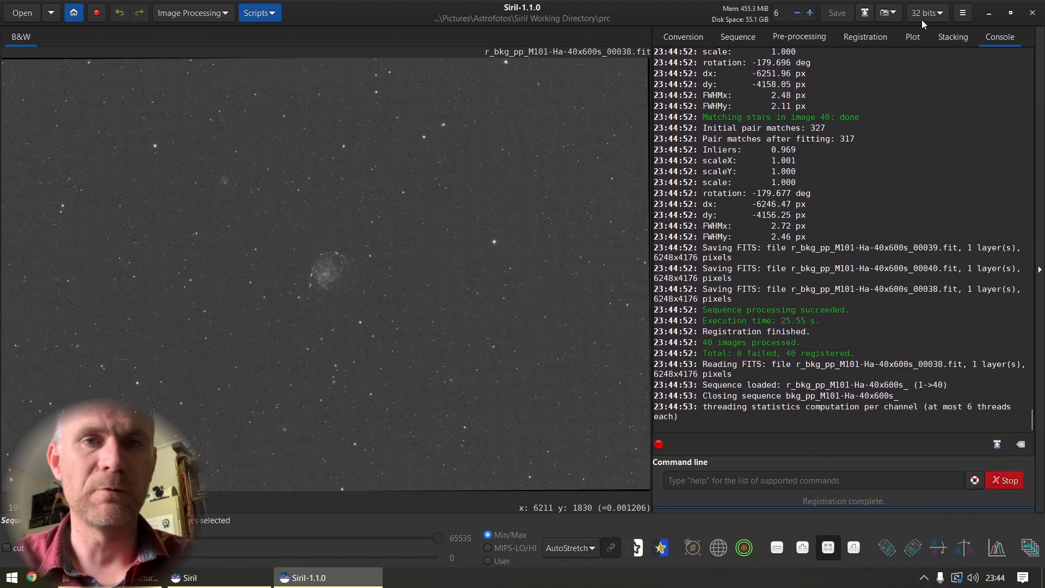
- Stack all registered Ha images using average stacking with rejection, additive with scaling normalisation and Winsorized Sigma Clipping
{"action": "left_click", "coordinate": [953, 37]}
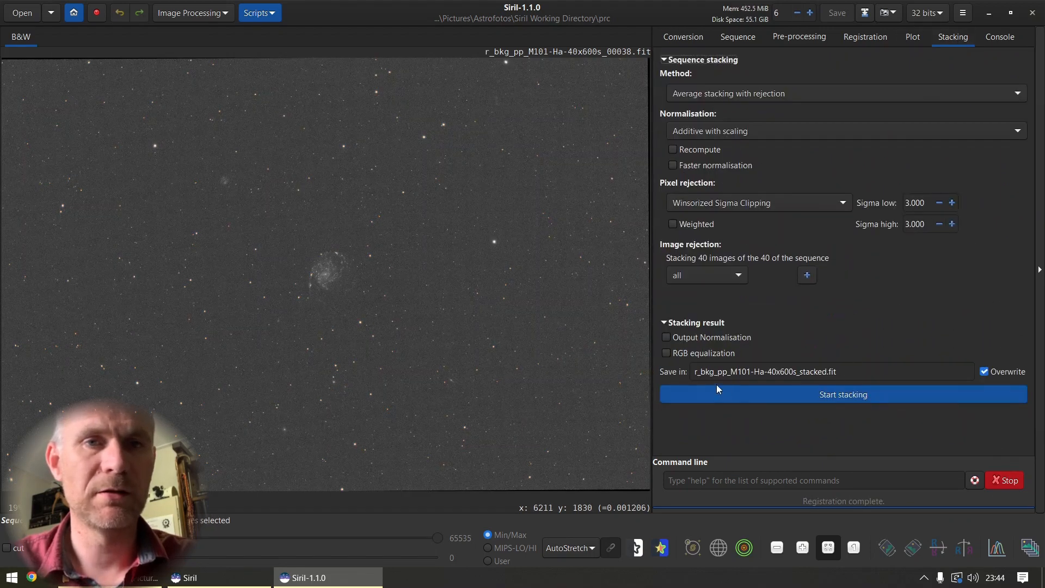
{"action": "left_click", "coordinate": [864, 398]}
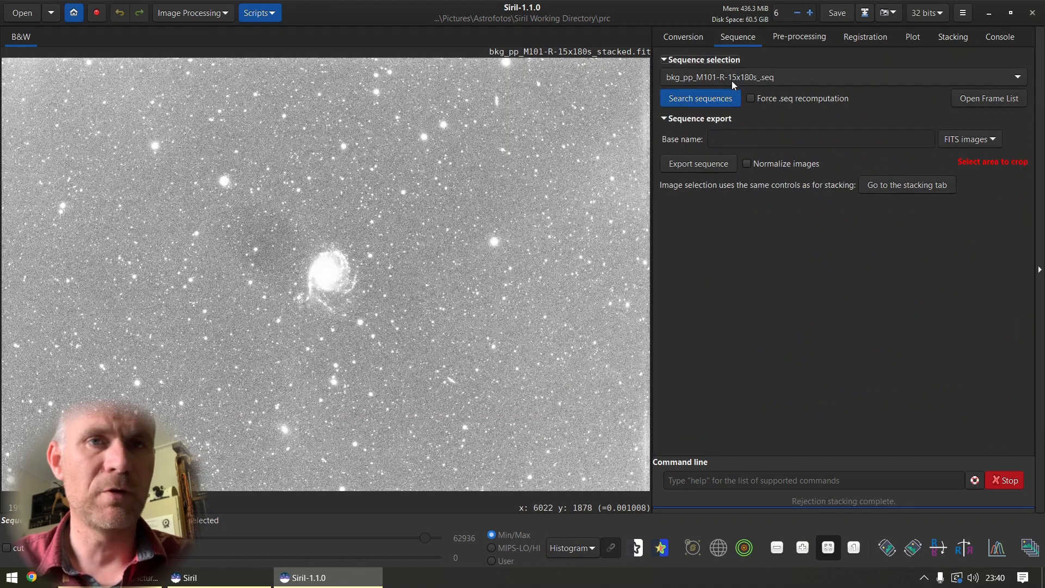
- Load the bkg_pp_M101-R-15x180s sequence and register all its images with Global Star Alignment (deep-sky) and prefix r_
{"action": "left_click", "coordinate": [730, 79]}
{"action": "left_click", "coordinate": [801, 76]}
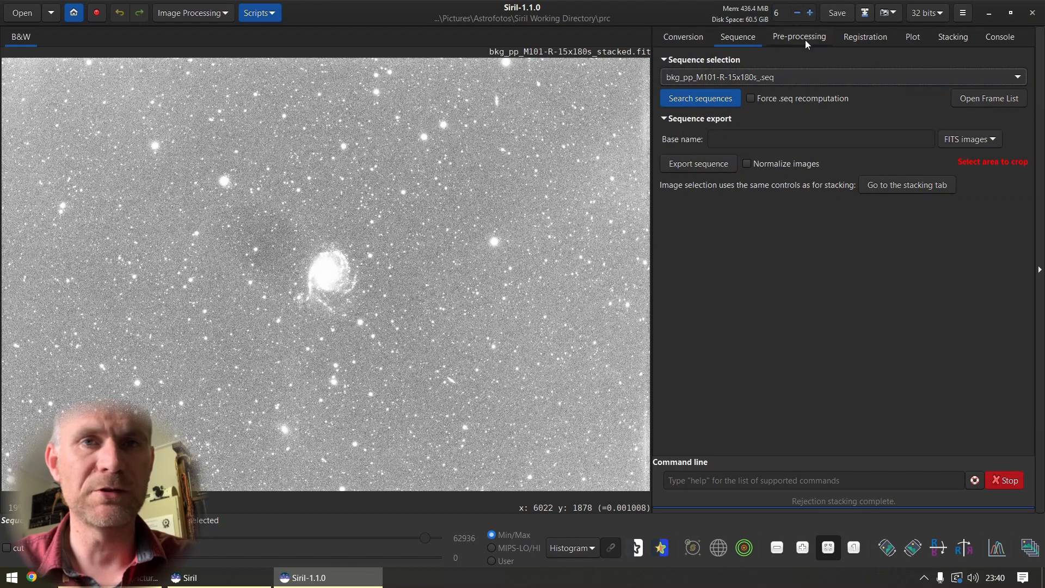
{"action": "left_click", "coordinate": [860, 36]}
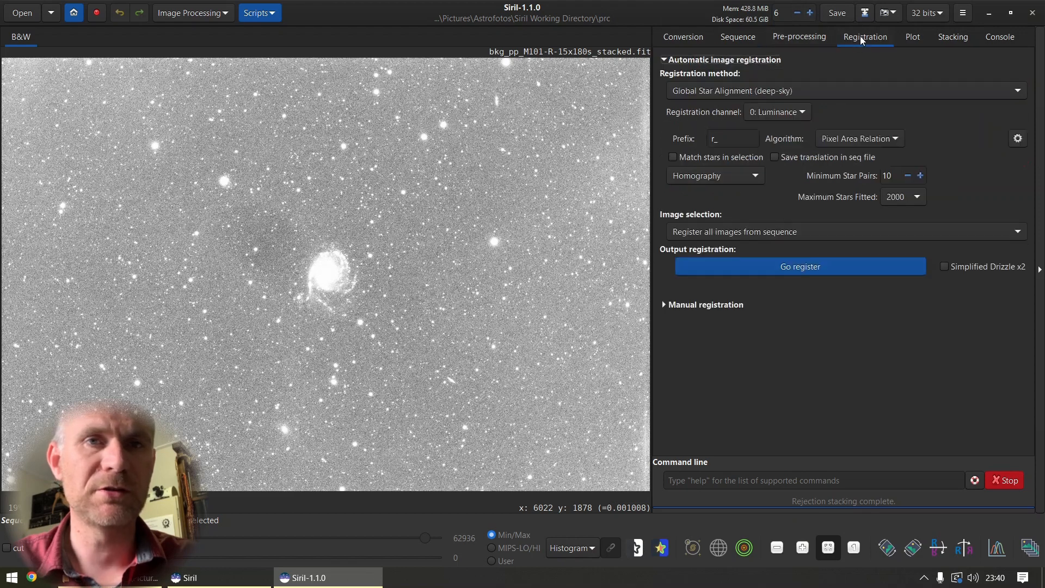
{"action": "left_click", "coordinate": [809, 266]}
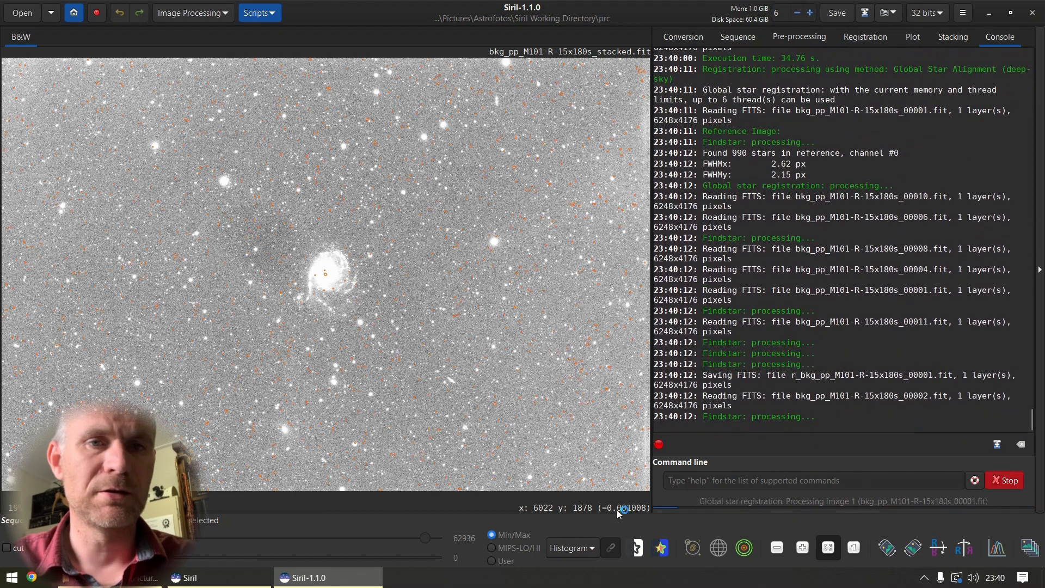
- Set the preview stretch to AutoStretch and stack all registered R images using average stacking with rejection and Winsorized Sigma Clipping
{"action": "left_click", "coordinate": [568, 546]}
{"action": "left_click", "coordinate": [582, 512]}
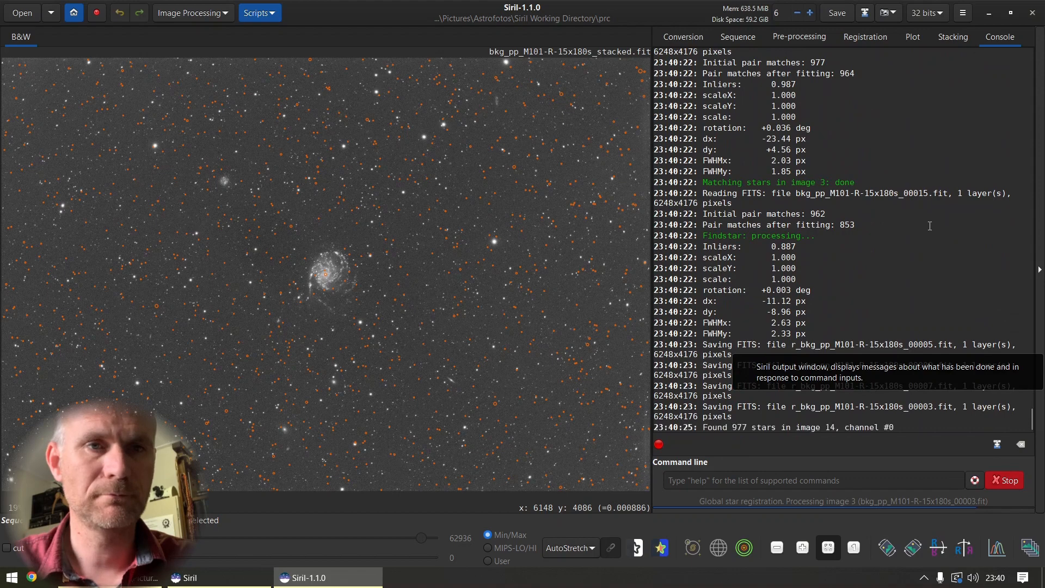
{"action": "left_click", "coordinate": [958, 32]}
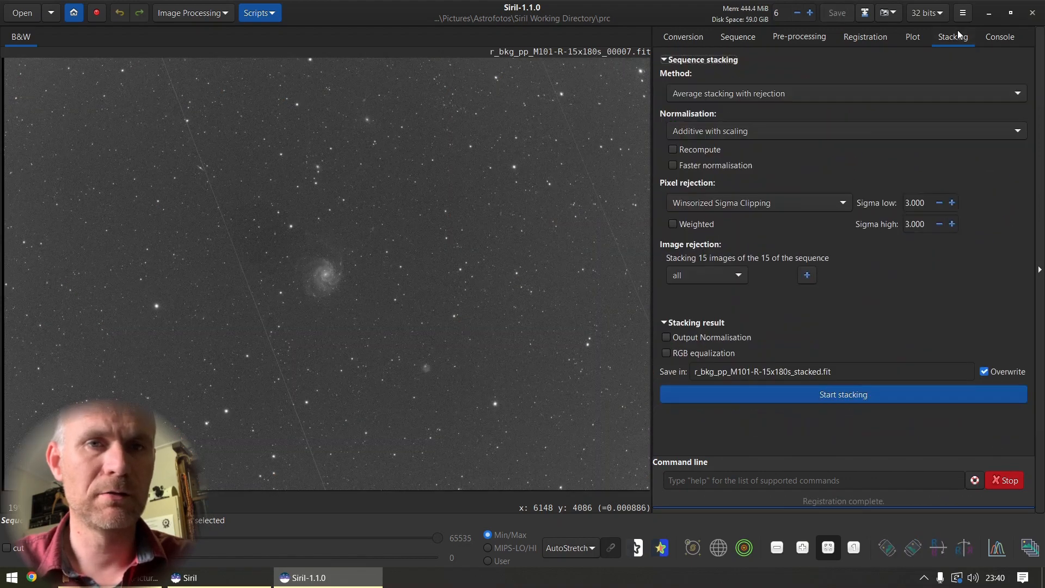
{"action": "left_click", "coordinate": [809, 396]}
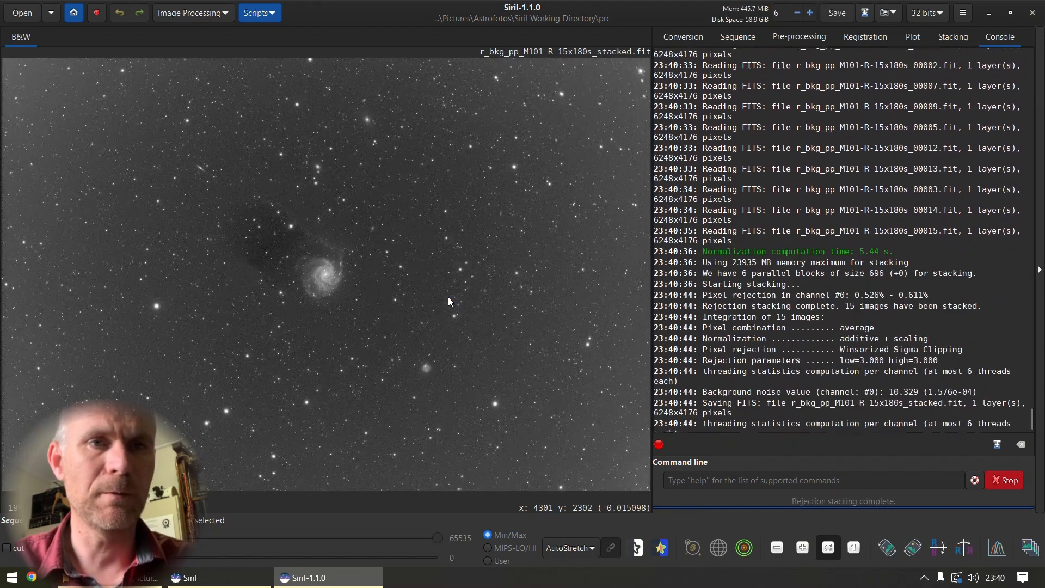
- Register all images of the bkg_pp_M101-G-17x180s sequence with Global Star Alignment and stack them using average stacking with rejection
{"action": "left_click", "coordinate": [743, 38]}
{"action": "left_click", "coordinate": [733, 77]}
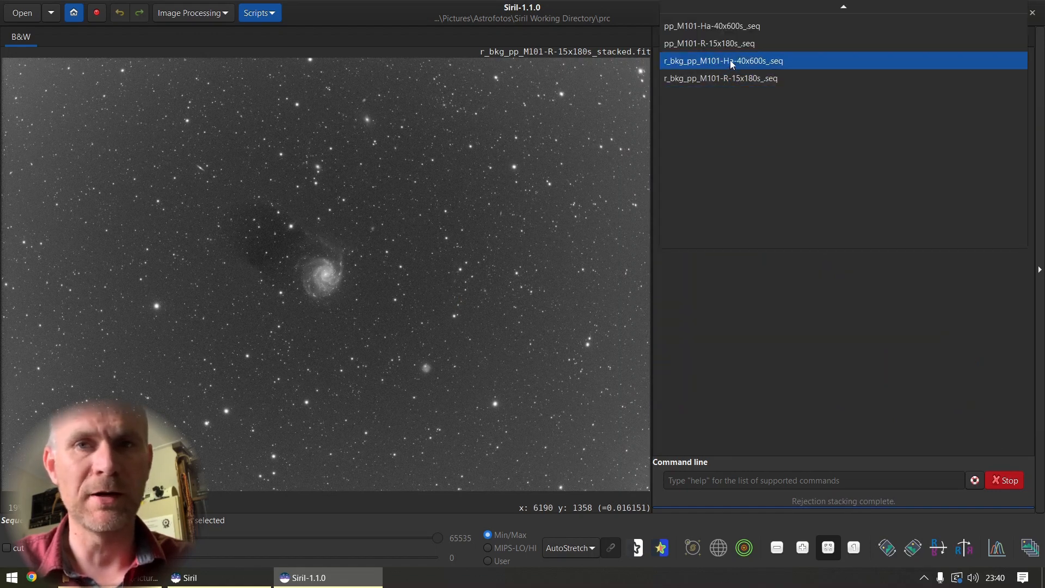
{"action": "mouse_move", "coordinate": [729, 10]}
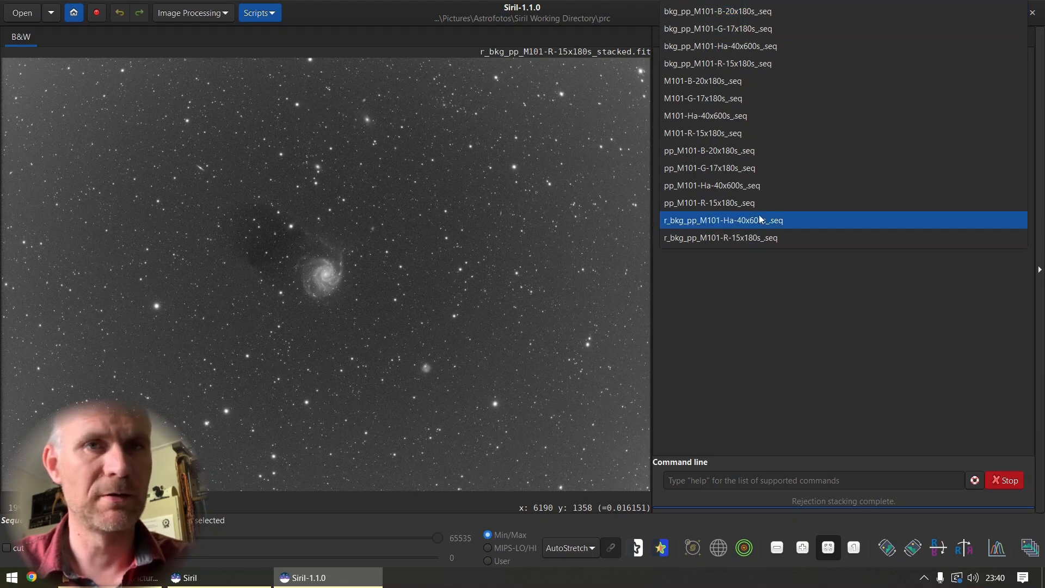
{"action": "left_click", "coordinate": [734, 29]}
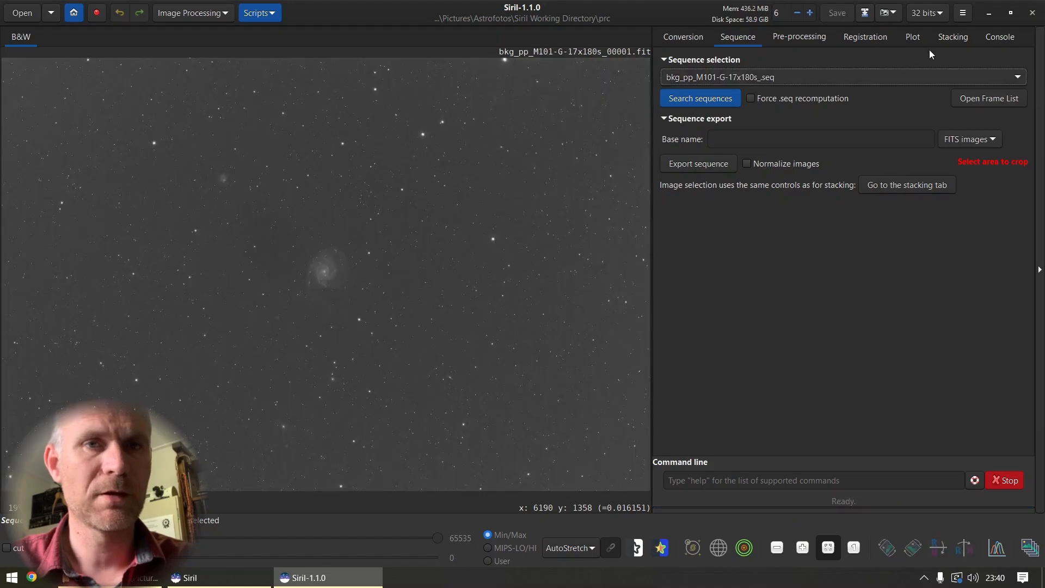
{"action": "left_click", "coordinate": [858, 37]}
{"action": "left_click", "coordinate": [789, 266]}
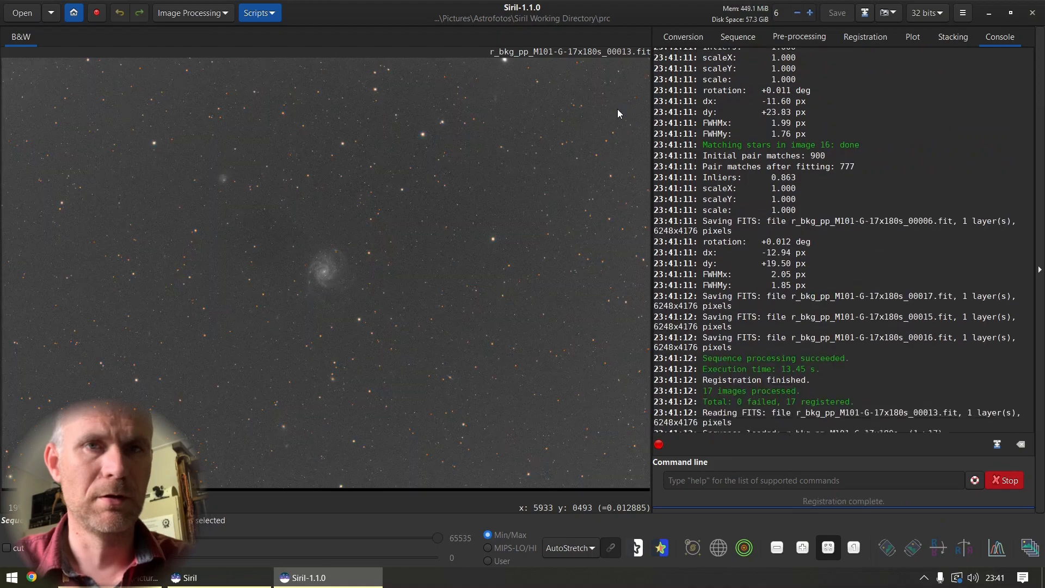
{"action": "left_click", "coordinate": [953, 36]}
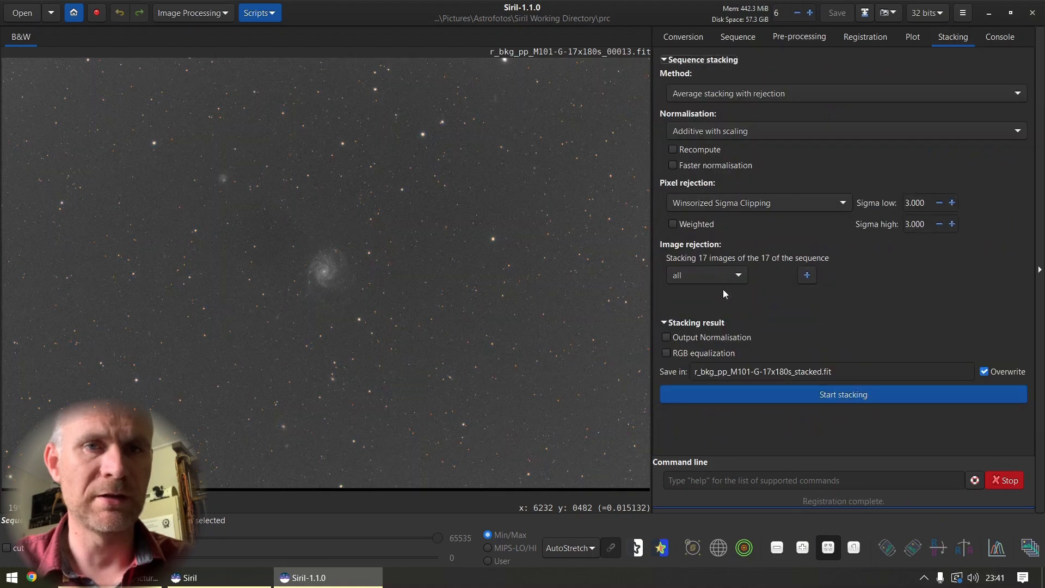
{"action": "left_click", "coordinate": [772, 393]}
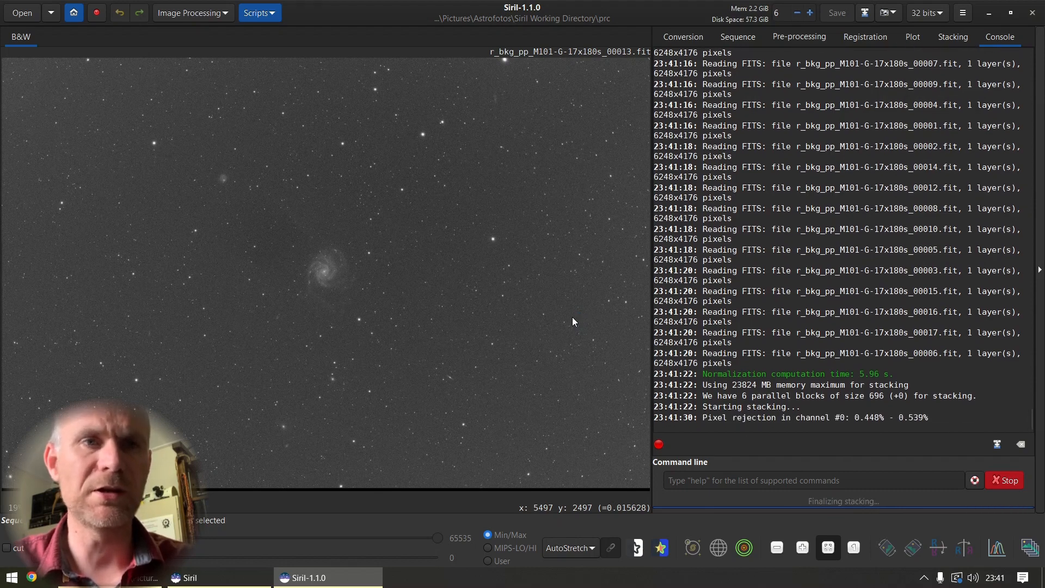
- Register all images of the bkg_pp_M101-B-20x180s sequence with Global Star Alignment and stack them using average stacking with rejection
{"action": "left_click", "coordinate": [742, 36]}
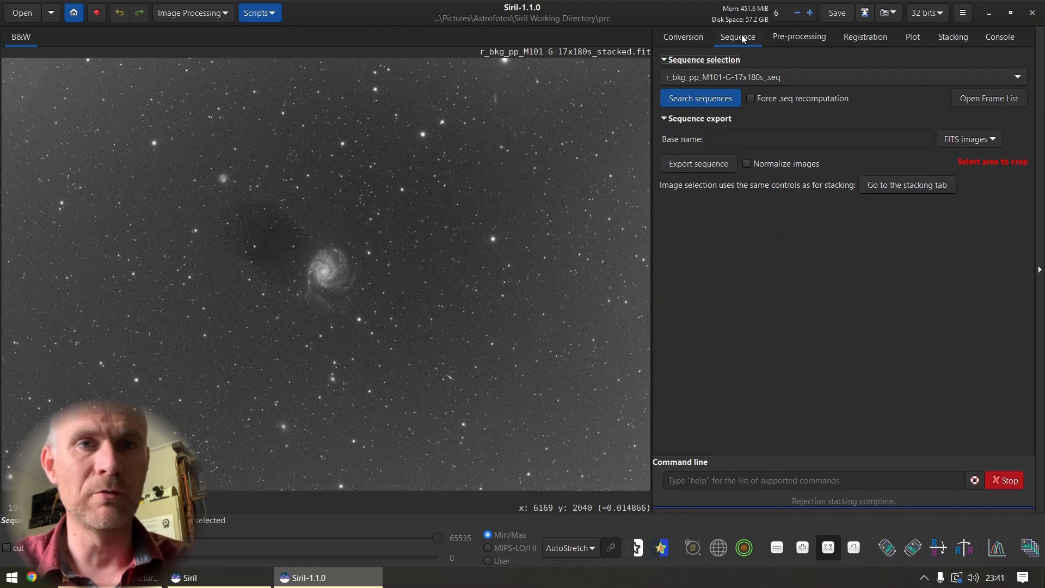
{"action": "left_click", "coordinate": [732, 80]}
{"action": "scroll", "coordinate": [773, 73], "scroll_direction": "up", "scroll_amount": 3}
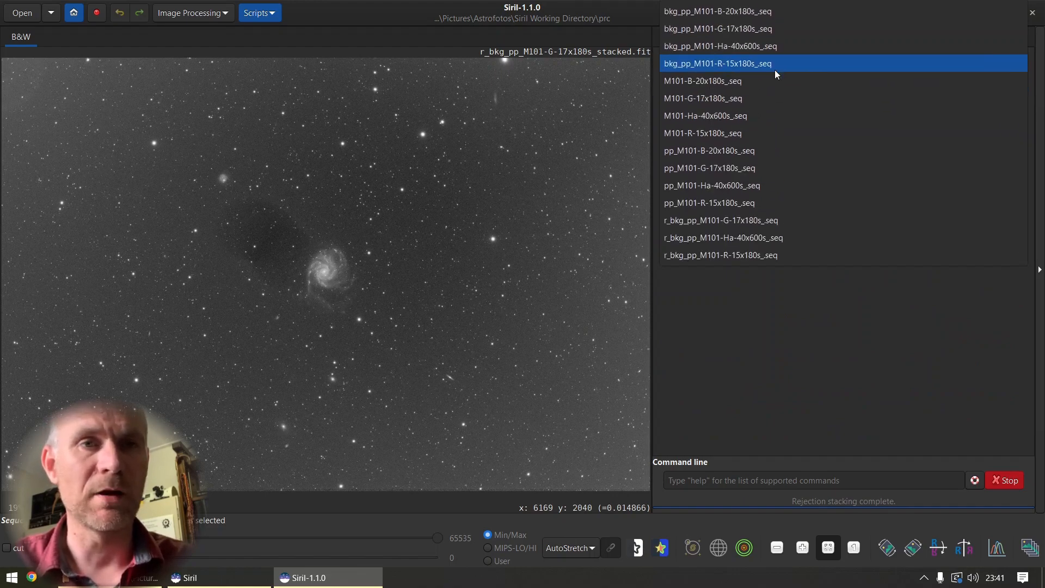
{"action": "left_click", "coordinate": [767, 11]}
{"action": "left_click", "coordinate": [859, 36]}
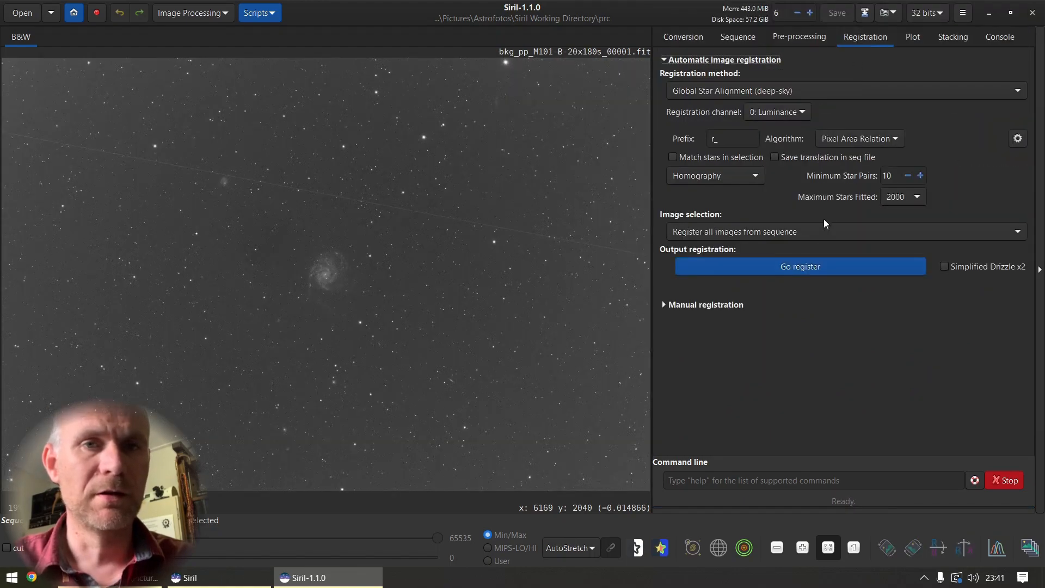
{"action": "left_click", "coordinate": [805, 271]}
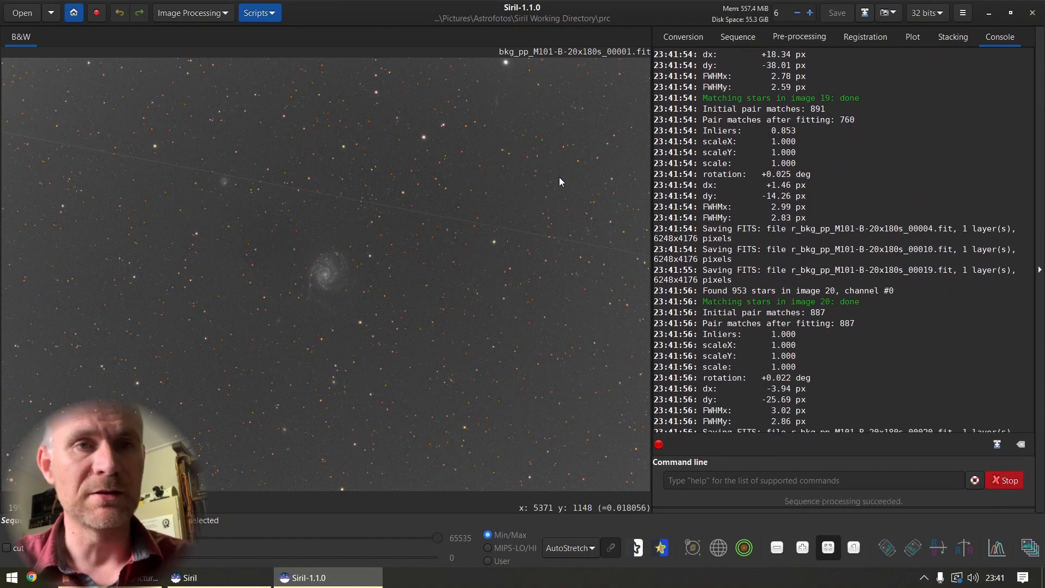
{"action": "left_click", "coordinate": [946, 38]}
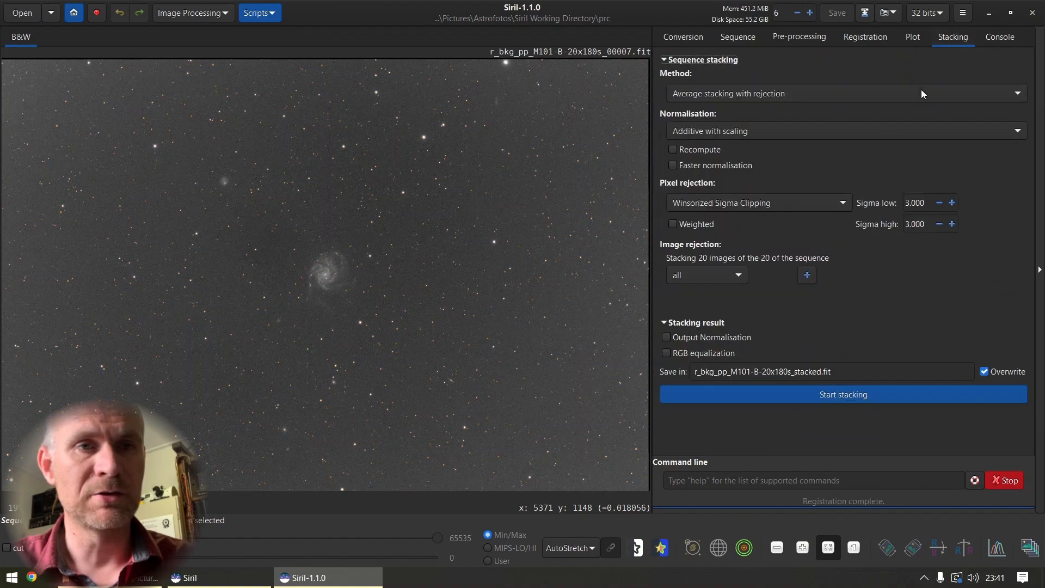
{"action": "left_click", "coordinate": [769, 398]}
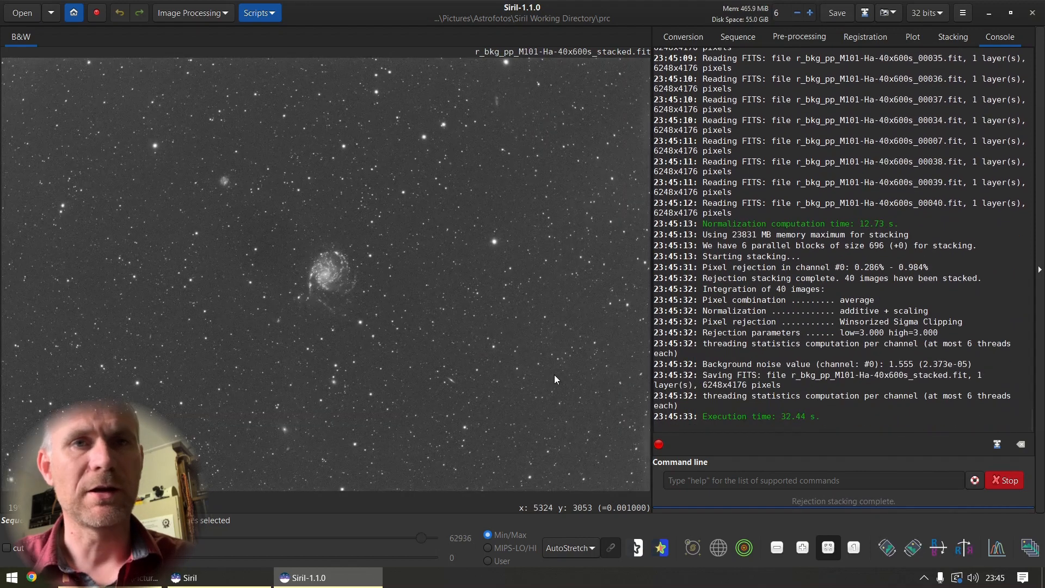
- Add r_bkg_pp_M101-Ha-40x600s_stacked.fit from the prc folder as the first source file for a new conversion
{"action": "left_click", "coordinate": [690, 34]}
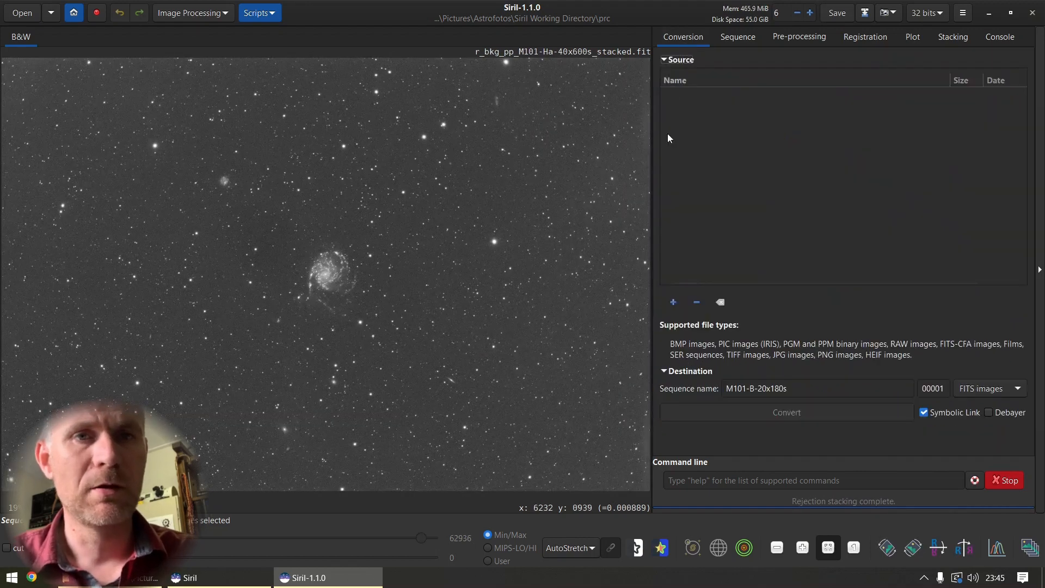
{"action": "left_click", "coordinate": [672, 302]}
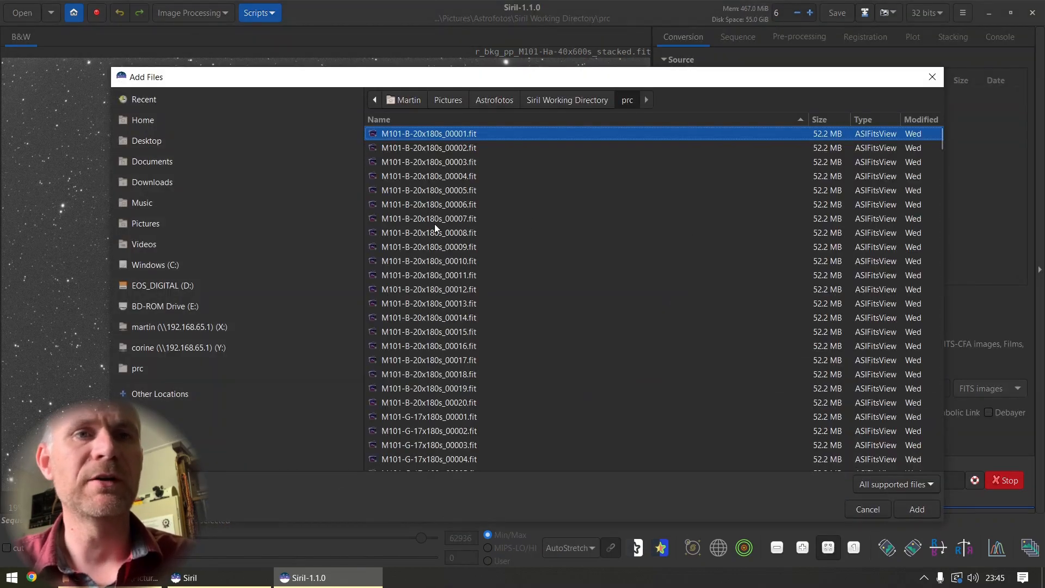
{"action": "type", "text": "sta"}
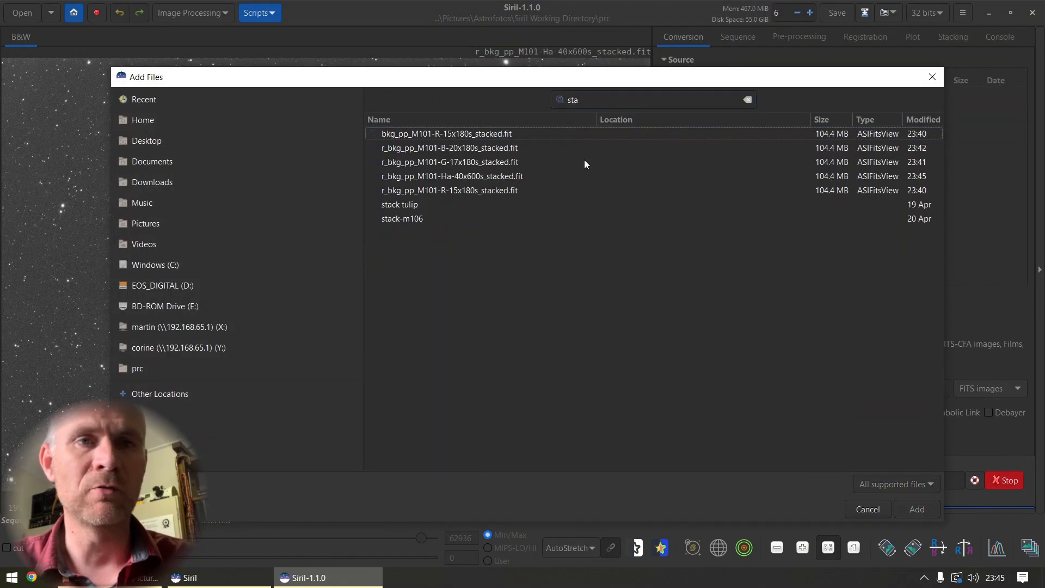
{"action": "left_click", "coordinate": [455, 176]}
{"action": "double_click", "coordinate": [456, 177]}
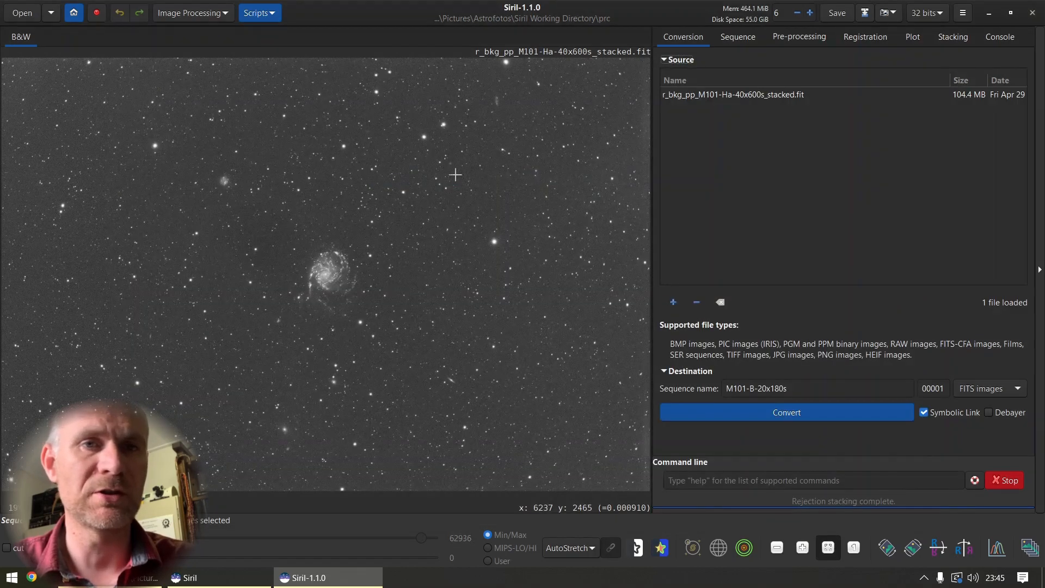
- Add the r_bkg_pp stacked files of R-15x180s, G-17x180s and B-20x180s, in that order, to the conversion source files
{"action": "left_click", "coordinate": [673, 302]}
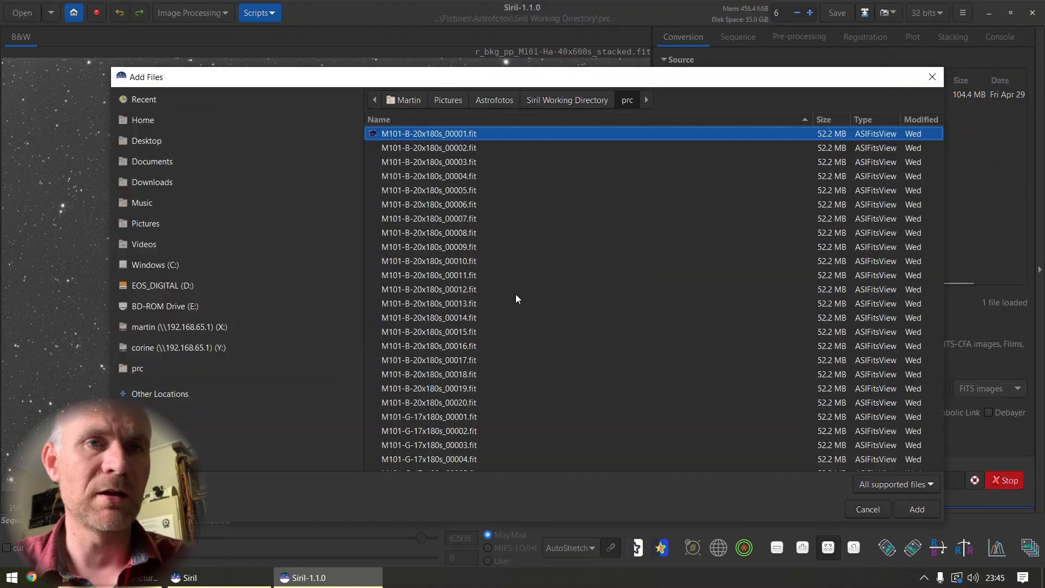
{"action": "type", "text": "sta"}
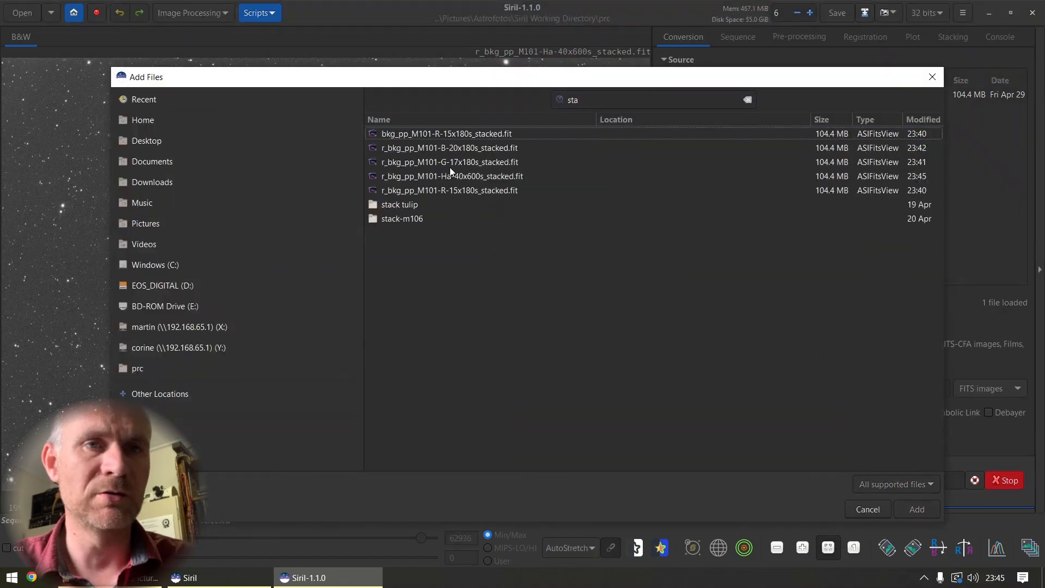
{"action": "double_click", "coordinate": [453, 190]}
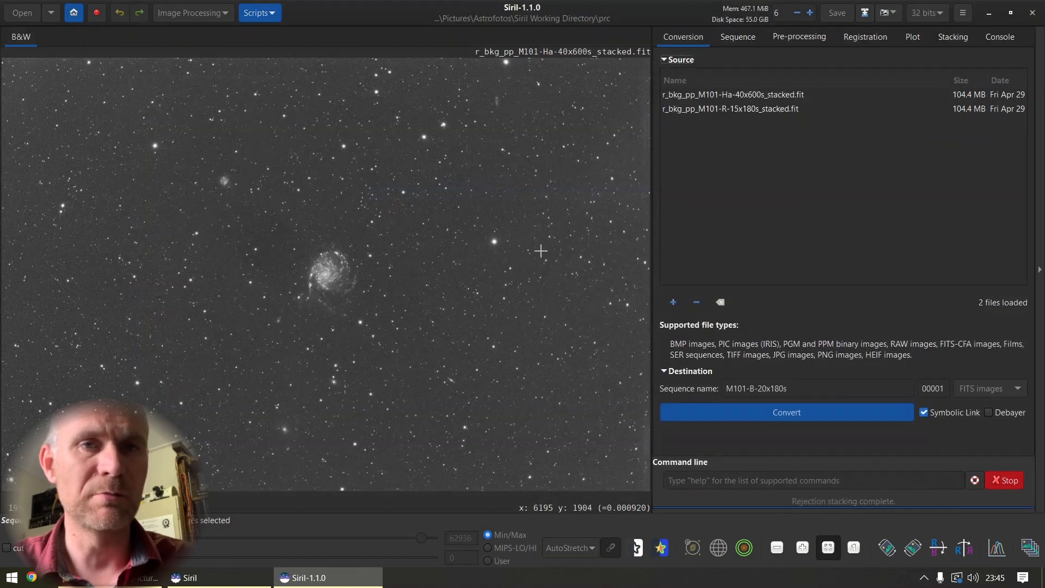
{"action": "left_click", "coordinate": [673, 302]}
{"action": "type", "text": "sta"}
{"action": "double_click", "coordinate": [452, 163]}
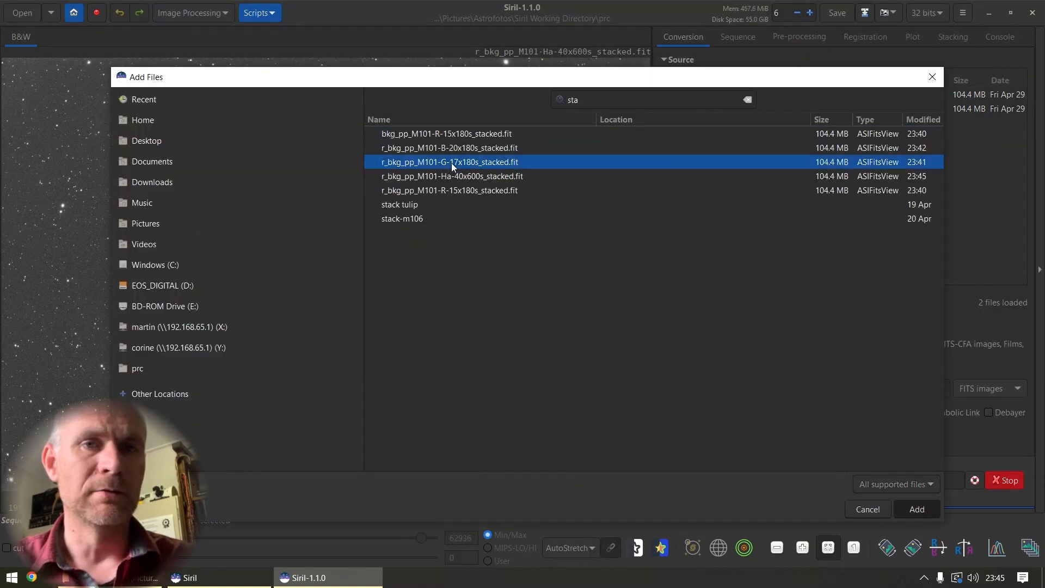
{"action": "left_click", "coordinate": [673, 302]}
{"action": "type", "text": "sta"}
{"action": "double_click", "coordinate": [459, 146]}
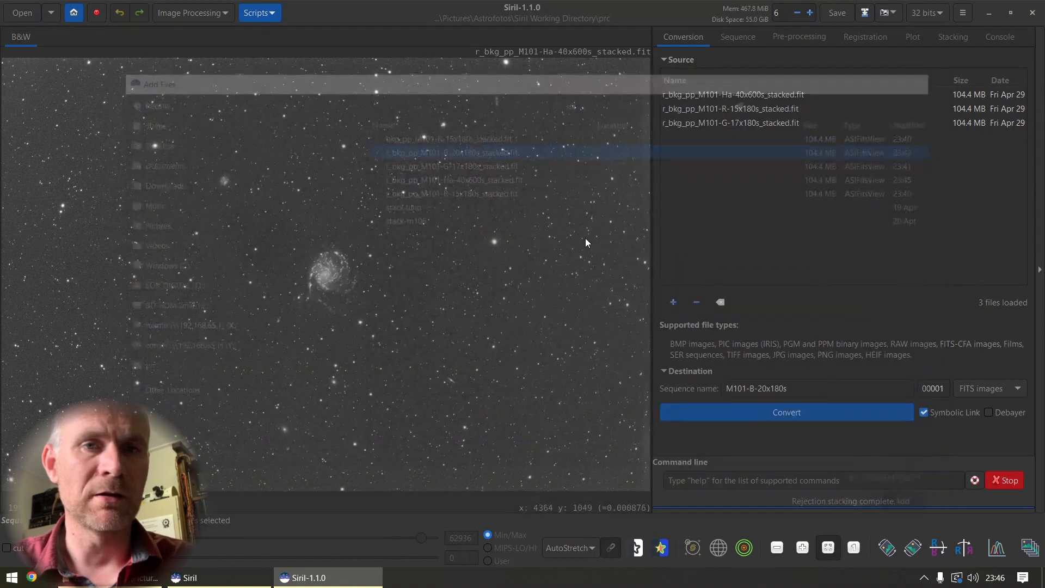
- Name the sequence M101-HaRGB and convert the four stacked files into it
{"action": "triple_click", "coordinate": [805, 388]}
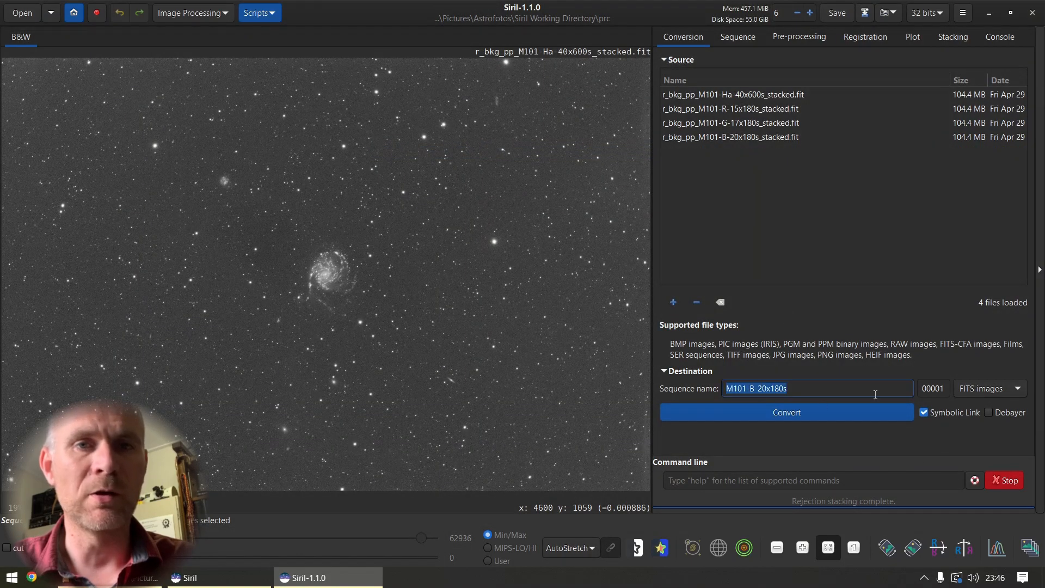
{"action": "key", "text": "End"}
{"action": "key", "text": "ctrl+shift+Left"}
{"action": "key", "text": "ctrl+shift+Left"}
{"action": "type", "text": "H"}
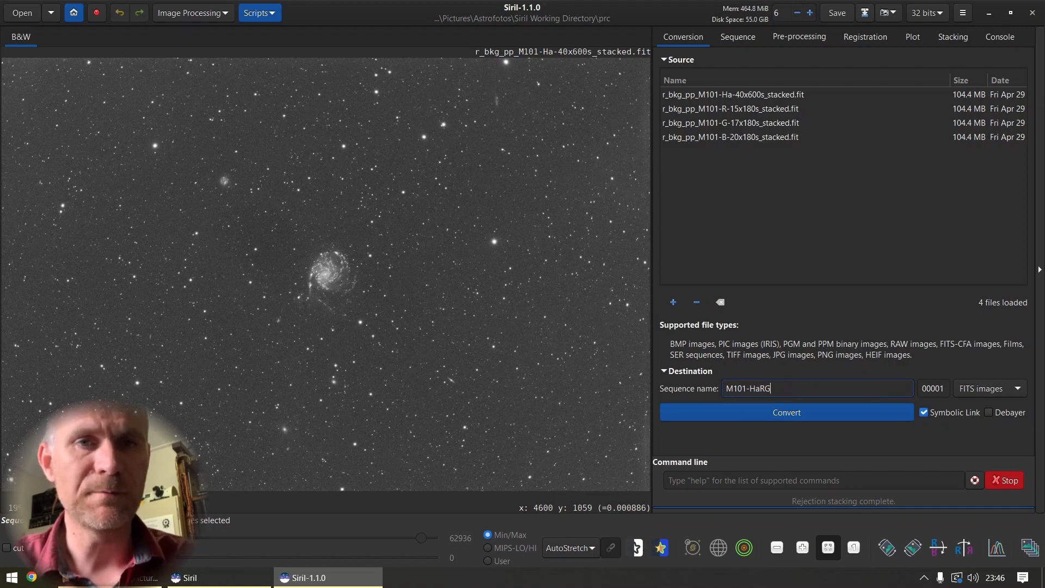
{"action": "left_click", "coordinate": [792, 414]}
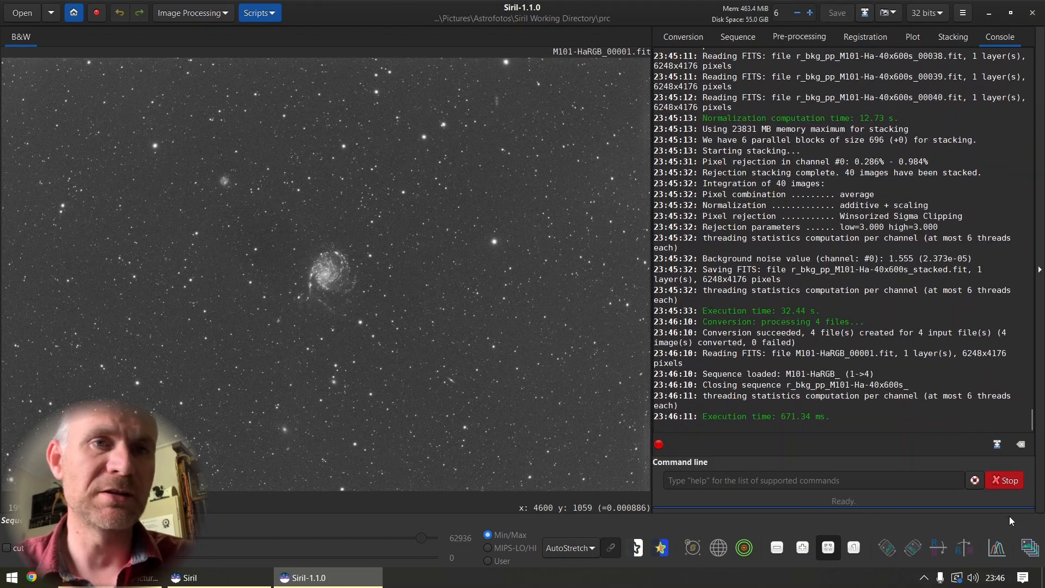
- Inspect the four frames of the M101-HaRGB sequence one by one in the frame list before registration
{"action": "left_click", "coordinate": [1030, 548]}
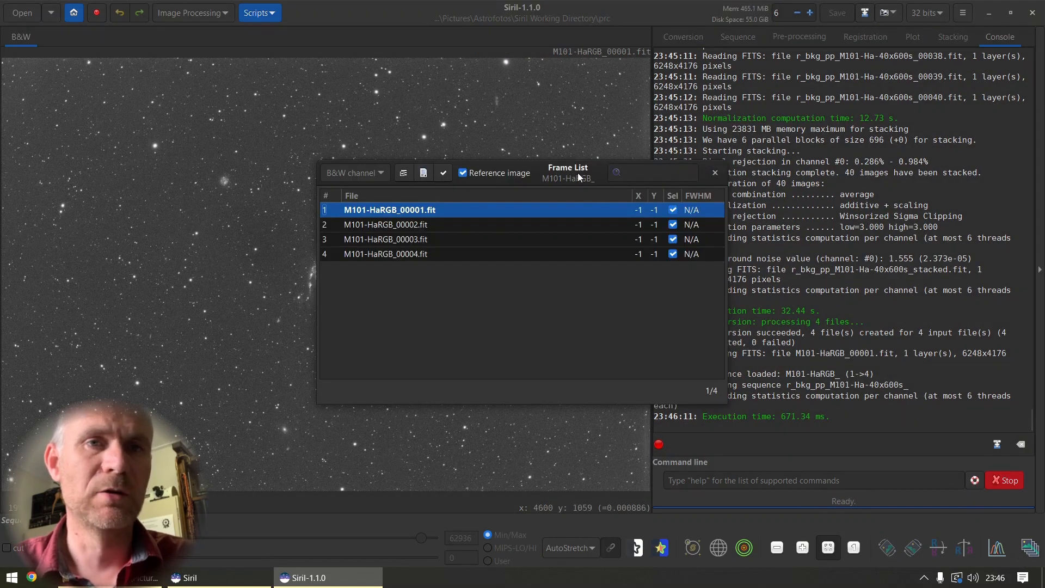
{"action": "left_click_drag", "start_coordinate": [553, 174], "coordinate": [830, 170]}
{"action": "left_click", "coordinate": [717, 225]}
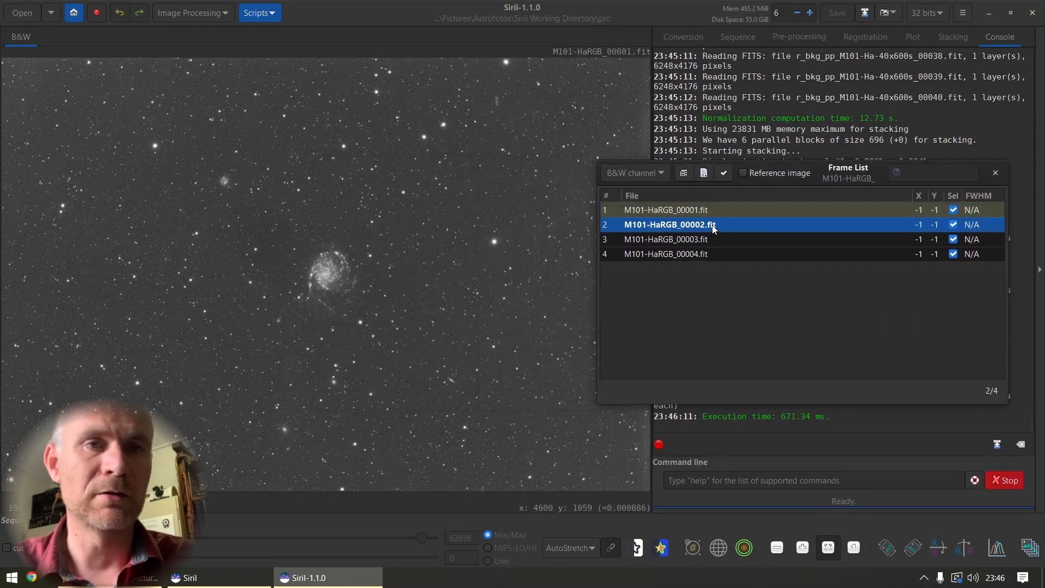
{"action": "left_click", "coordinate": [693, 243]}
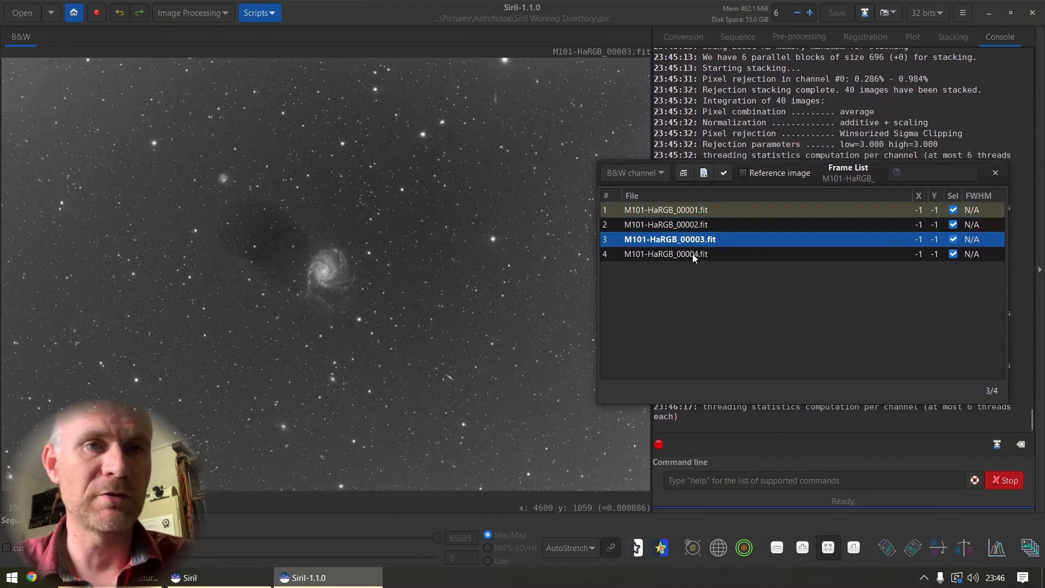
{"action": "left_click", "coordinate": [692, 254]}
{"action": "left_click", "coordinate": [690, 240]}
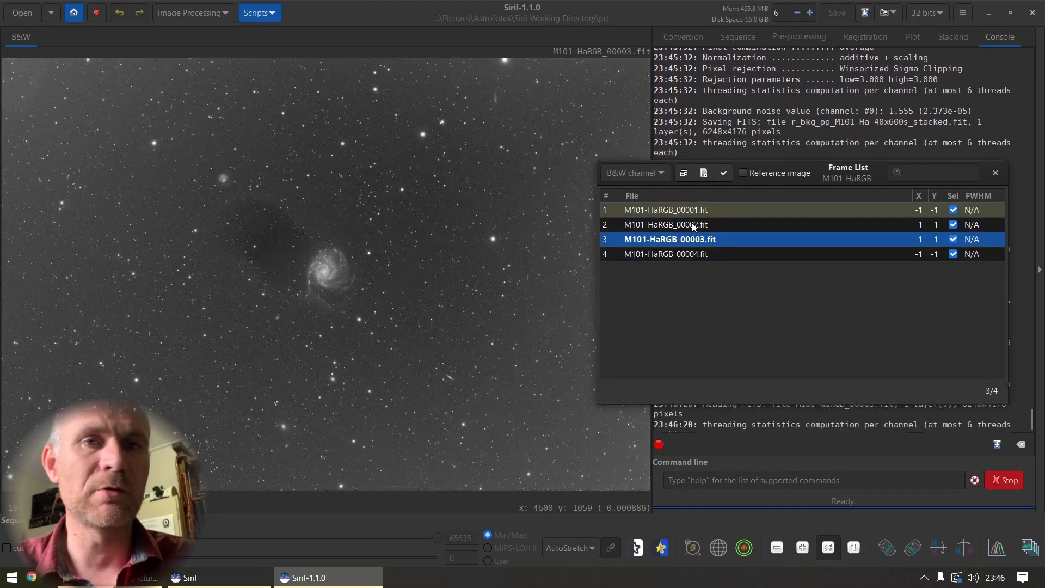
{"action": "left_click", "coordinate": [691, 223]}
{"action": "left_click", "coordinate": [729, 209]}
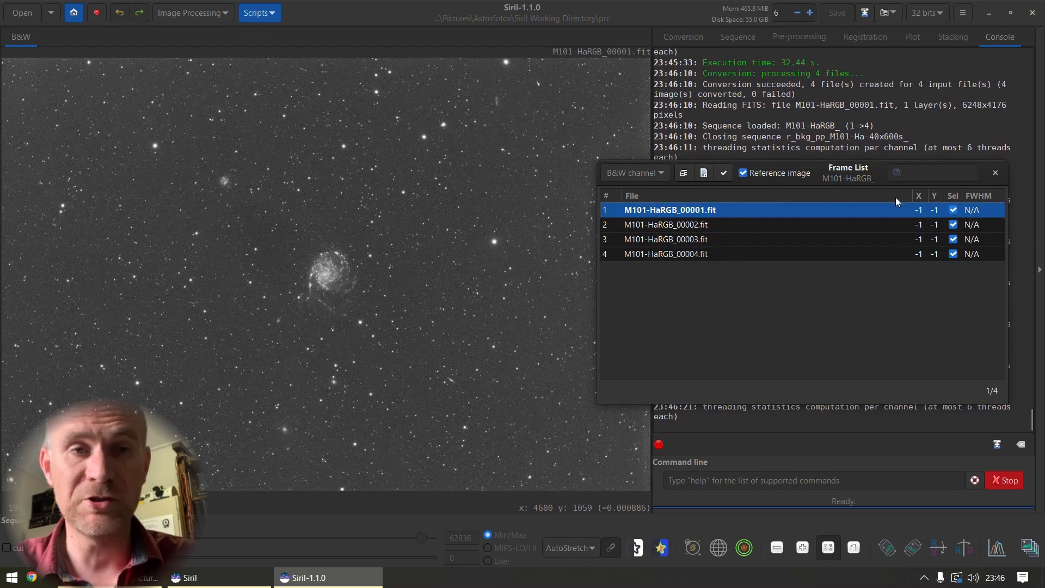
{"action": "left_click", "coordinate": [995, 172]}
- Register all images of the M101-HaRGB sequence with Global Star Alignment (deep-sky)
{"action": "left_click", "coordinate": [870, 39]}
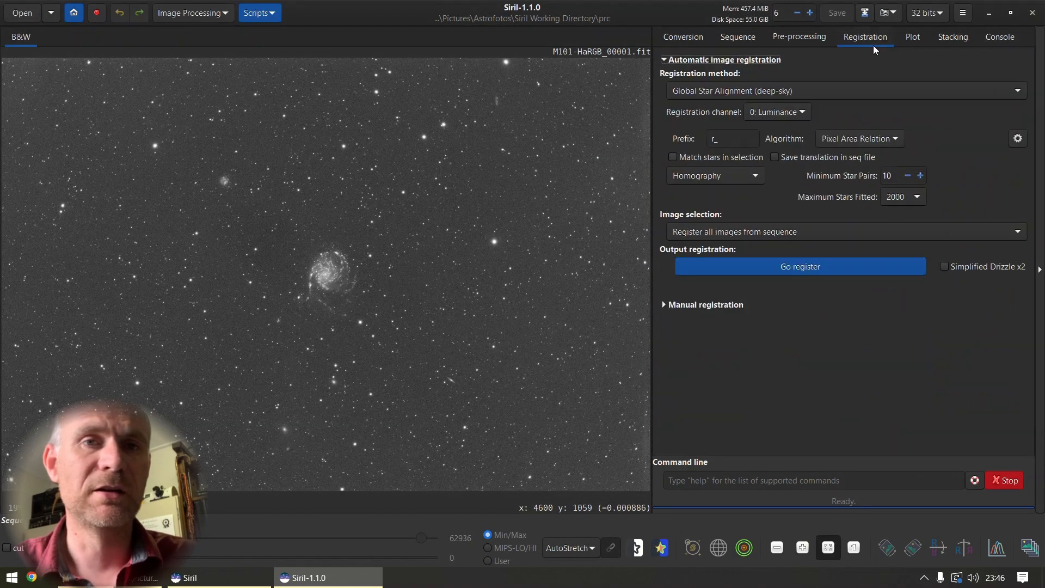
{"action": "left_click", "coordinate": [784, 271]}
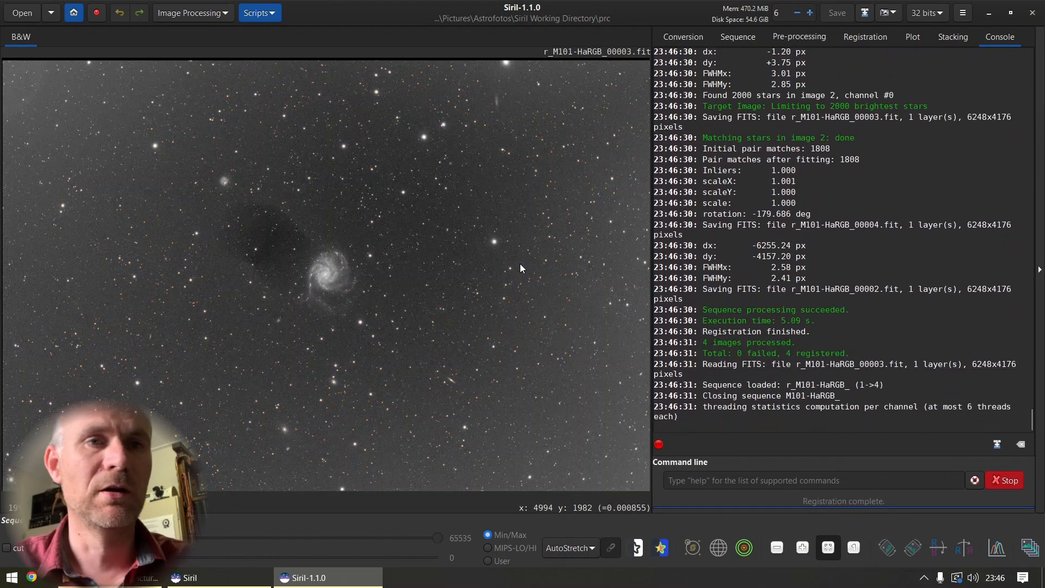
- Check the alignment of the four registered r_M101-HaRGB frames by viewing each one in the frame list
{"action": "left_click", "coordinate": [1030, 547]}
{"action": "left_click", "coordinate": [668, 210]}
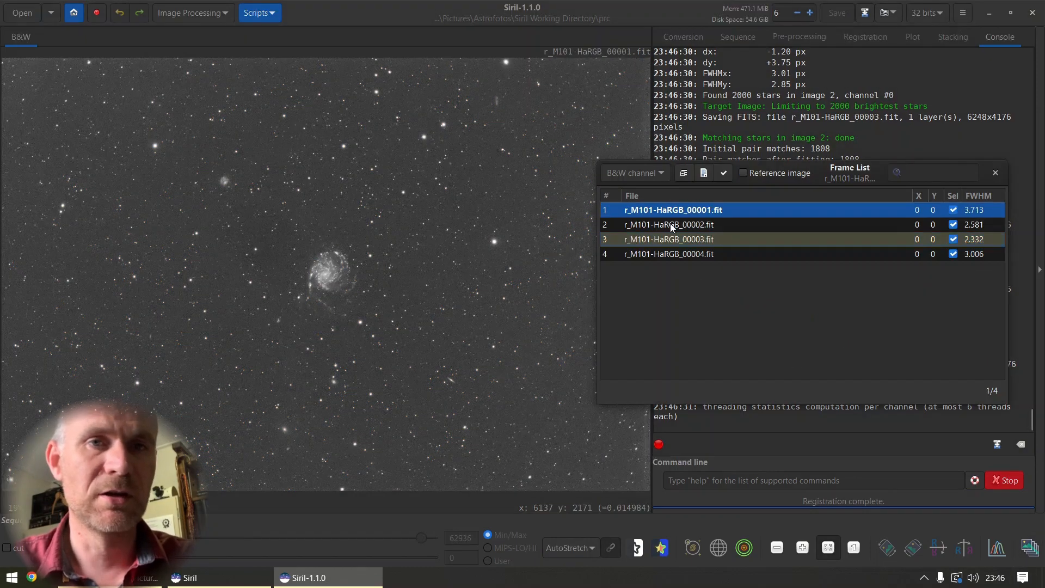
{"action": "left_click", "coordinate": [670, 223]}
{"action": "left_click", "coordinate": [673, 239]}
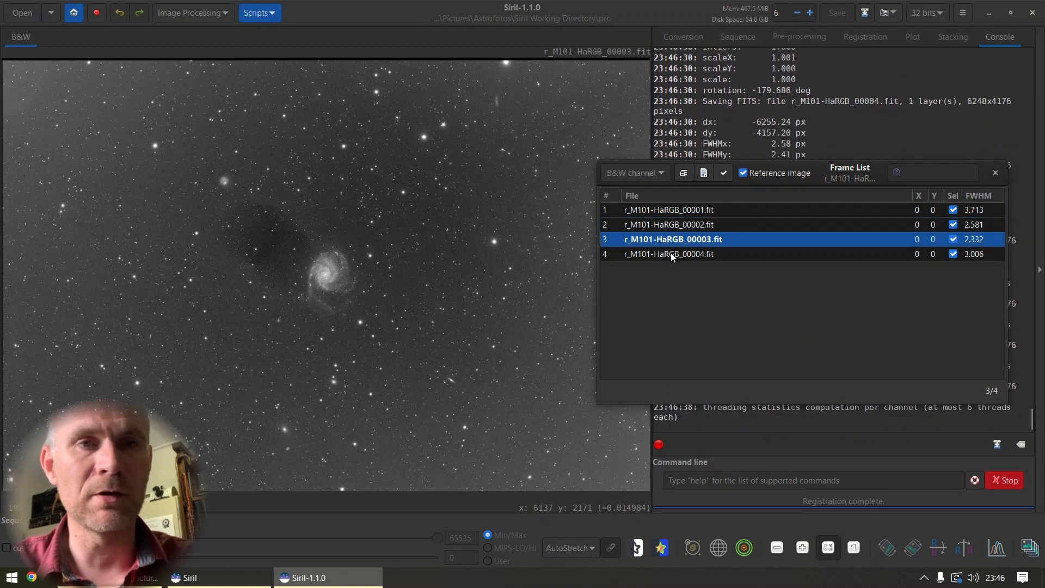
{"action": "left_click", "coordinate": [671, 255]}
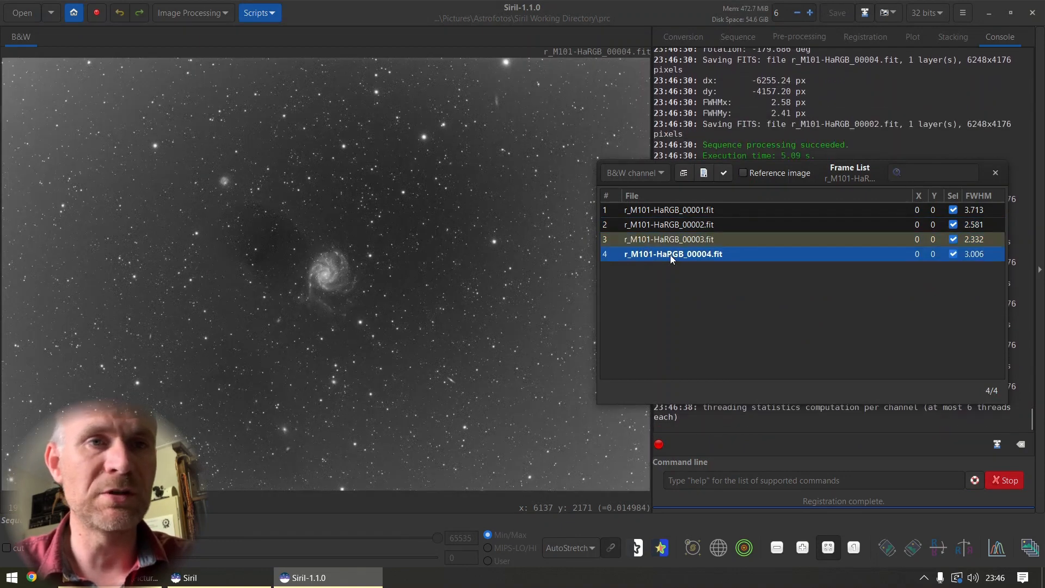
{"action": "left_click", "coordinate": [993, 174]}
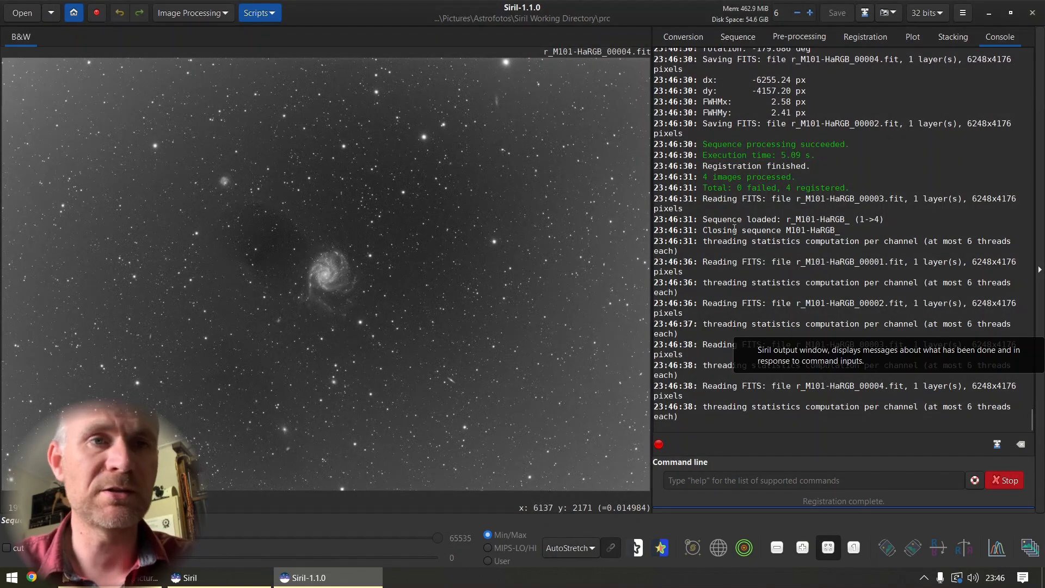
- Start an RGB composition with r_M101-HaRGB_00002.fit as red, r_M101-HaRGB_00003.fit as green and r_M101-HaRGB_00004.fit as blue
{"action": "left_click", "coordinate": [164, 13]}
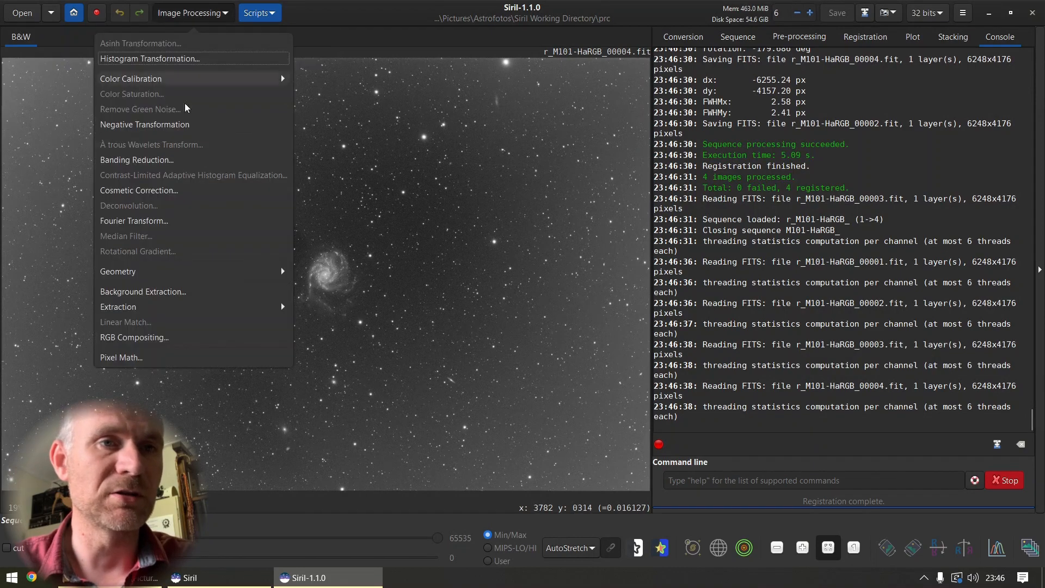
{"action": "left_click", "coordinate": [223, 337]}
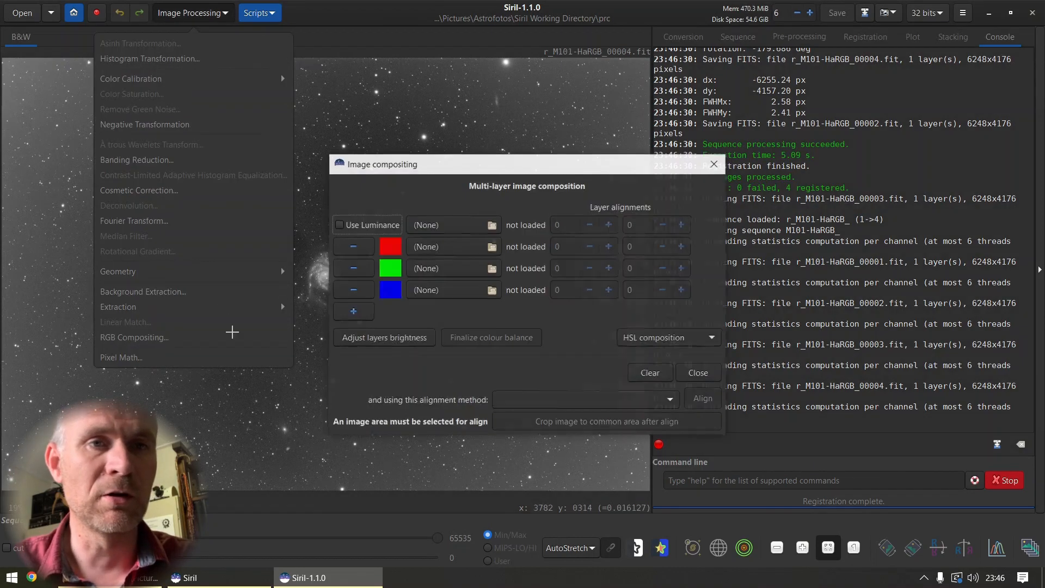
{"action": "left_click", "coordinate": [492, 246]}
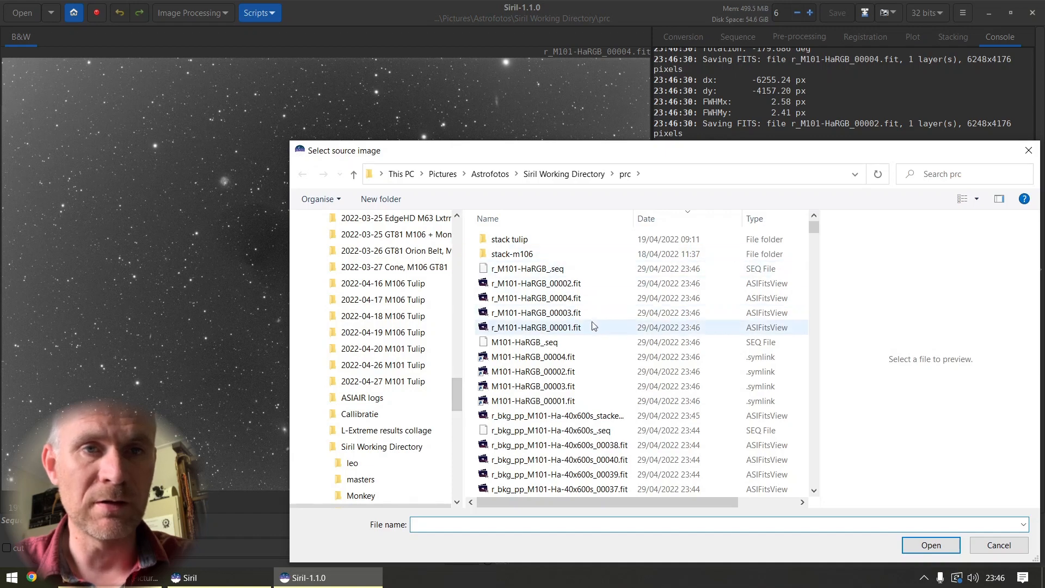
{"action": "double_click", "coordinate": [575, 284]}
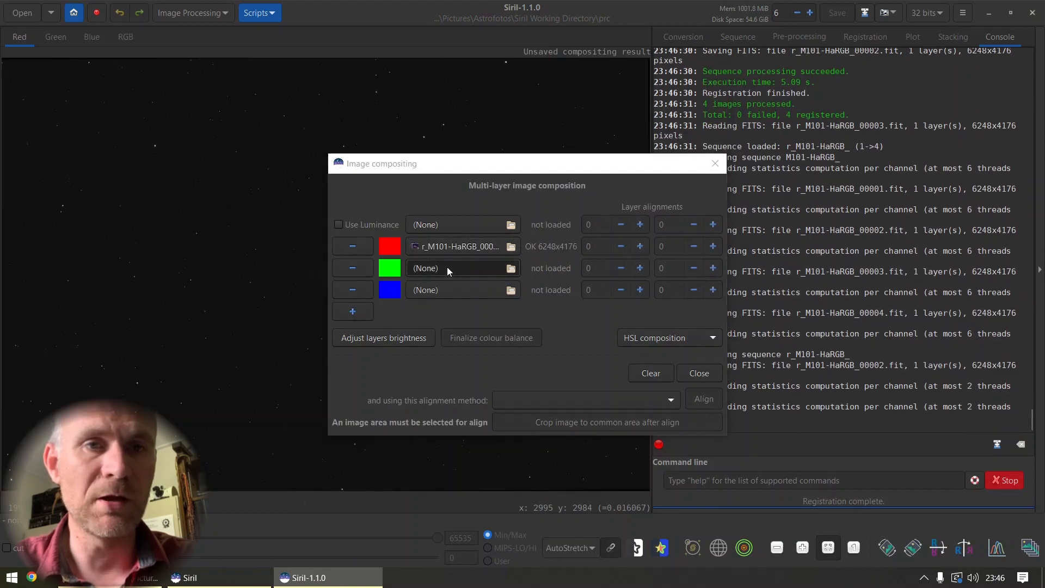
{"action": "left_click", "coordinate": [493, 268]}
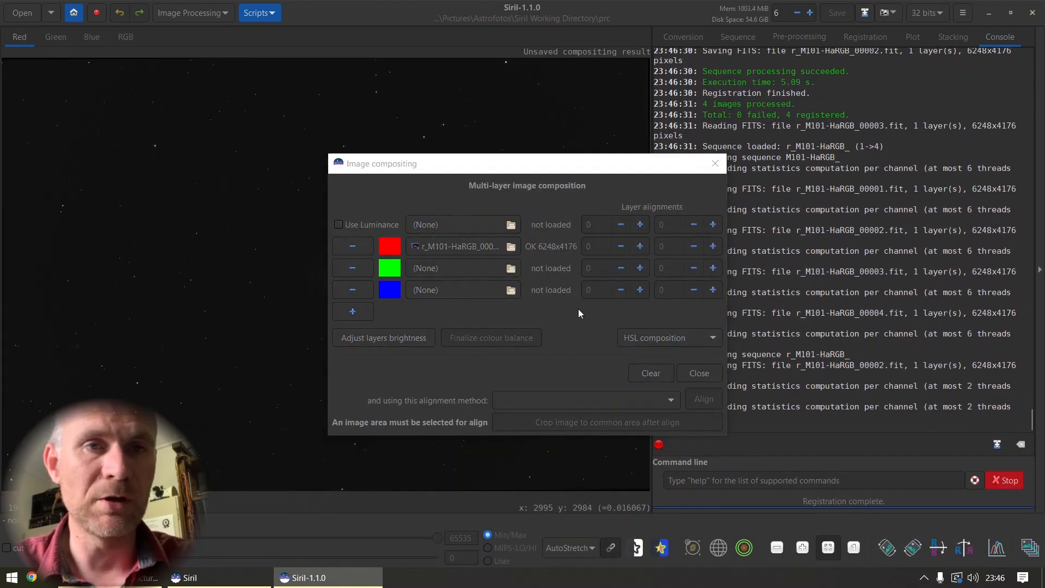
{"action": "double_click", "coordinate": [572, 314]}
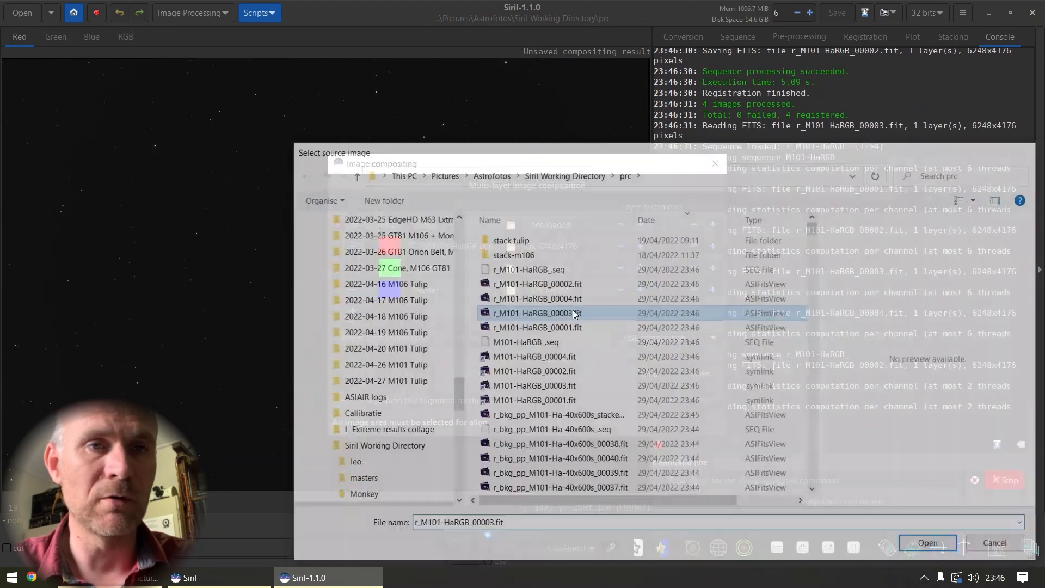
{"action": "left_click", "coordinate": [468, 291]}
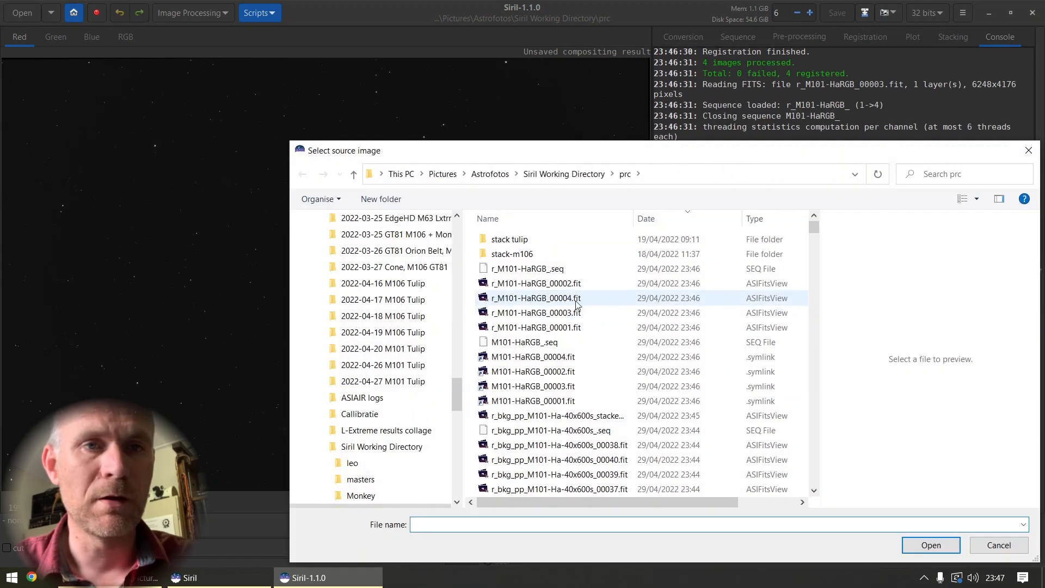
{"action": "double_click", "coordinate": [574, 299]}
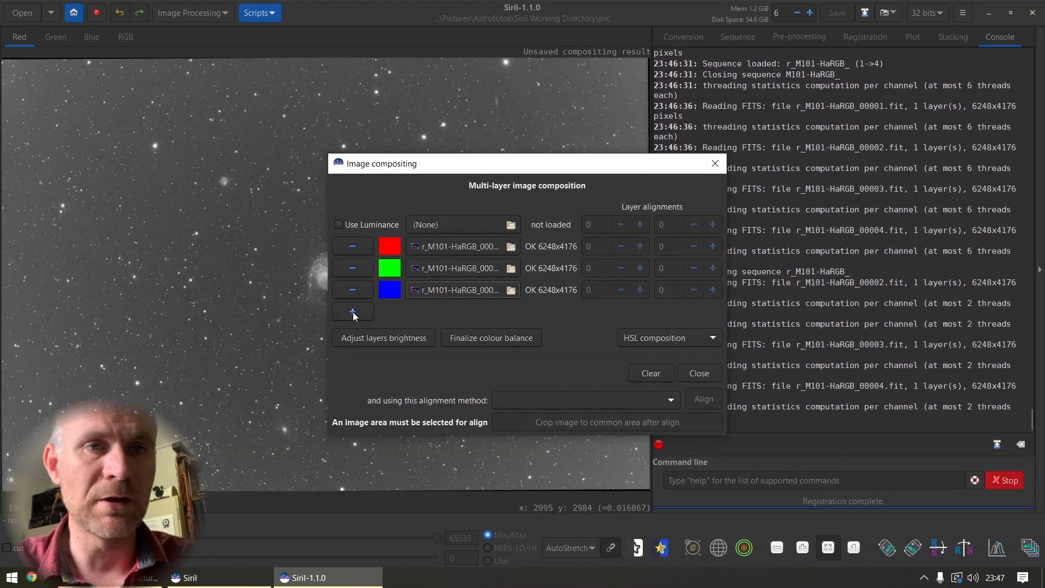
- Add a fourth composition layer from r_M101-HaRGB_00001.fit and assign it the H-alpha filter colour
{"action": "left_click", "coordinate": [353, 311]}
{"action": "left_click", "coordinate": [428, 313]}
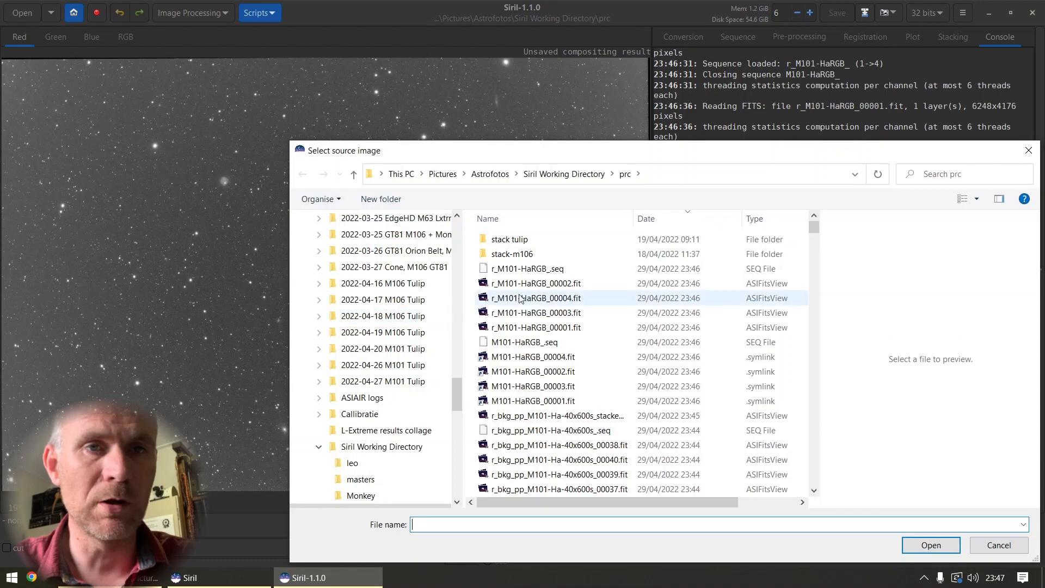
{"action": "double_click", "coordinate": [542, 327]}
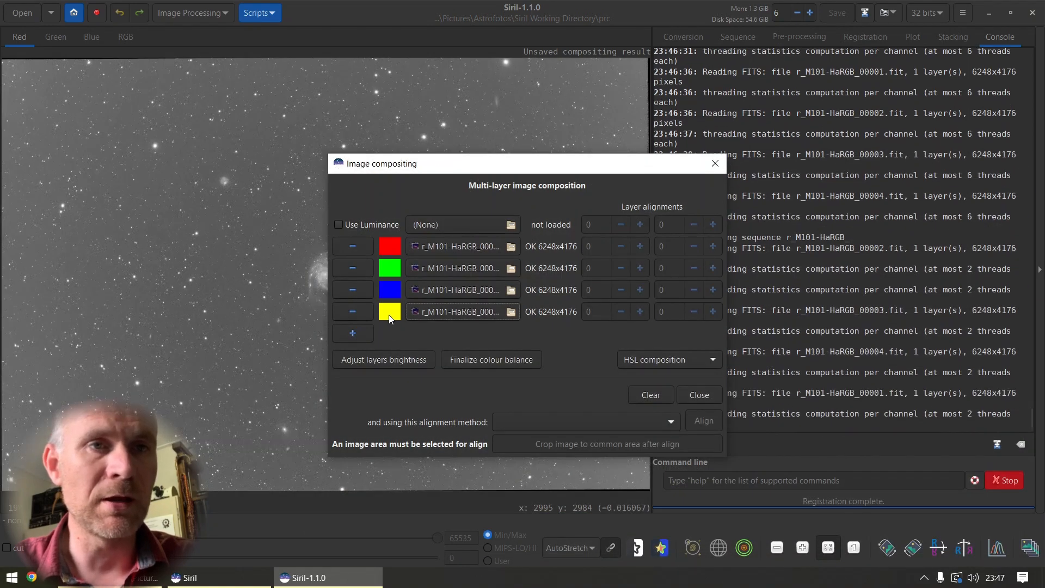
{"action": "left_click", "coordinate": [389, 318]}
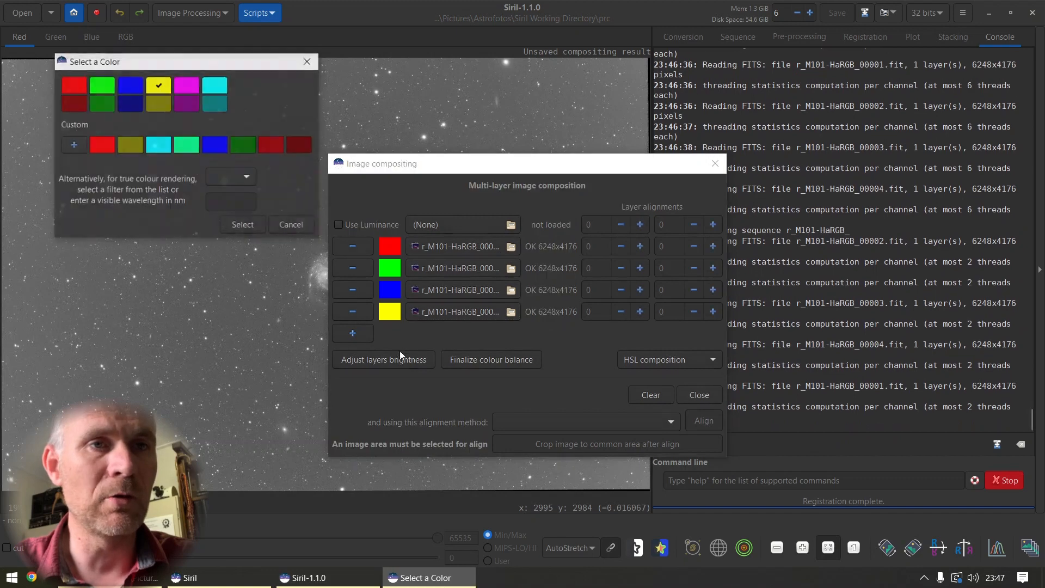
{"action": "left_click", "coordinate": [238, 185]}
{"action": "left_click", "coordinate": [235, 189]}
{"action": "left_click", "coordinate": [233, 181]}
{"action": "left_click", "coordinate": [229, 161]}
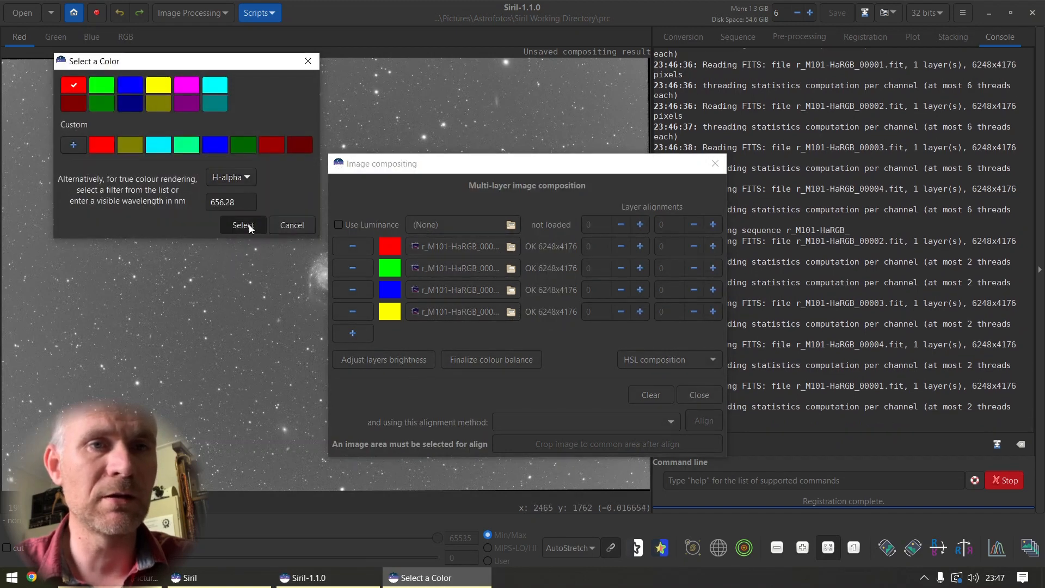
{"action": "left_click", "coordinate": [249, 224]}
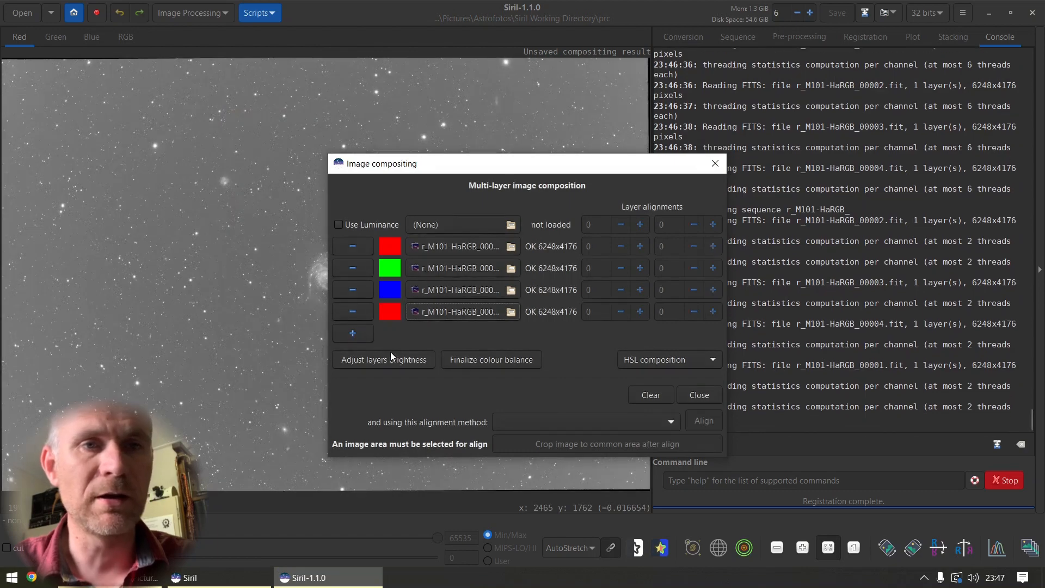
- Adjust the brightness of the composition layers and inspect the galaxy in the RGB view with the AutoStretch channels unlinked
{"action": "left_click", "coordinate": [402, 361]}
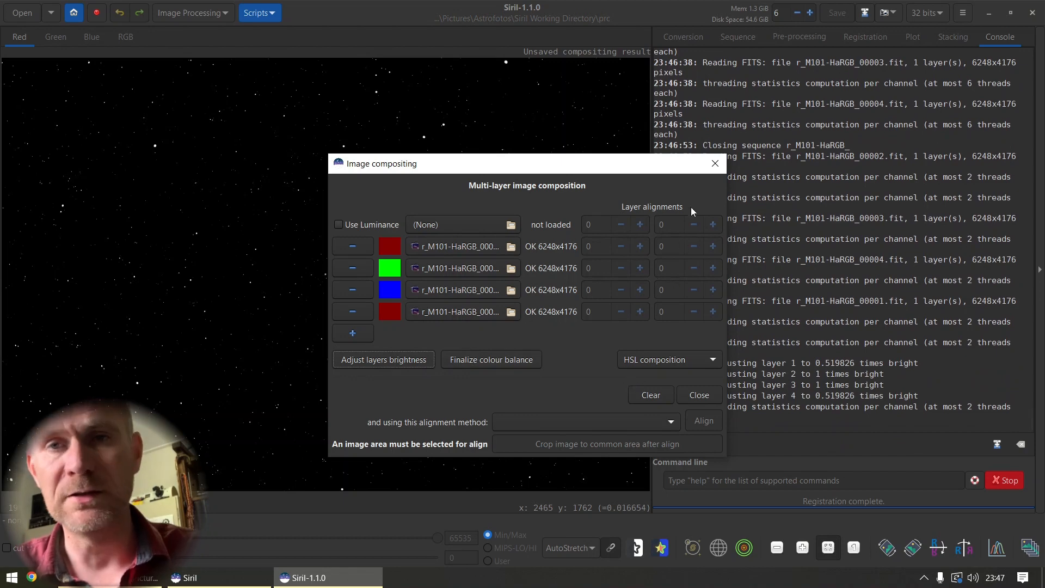
{"action": "left_click", "coordinate": [714, 163]}
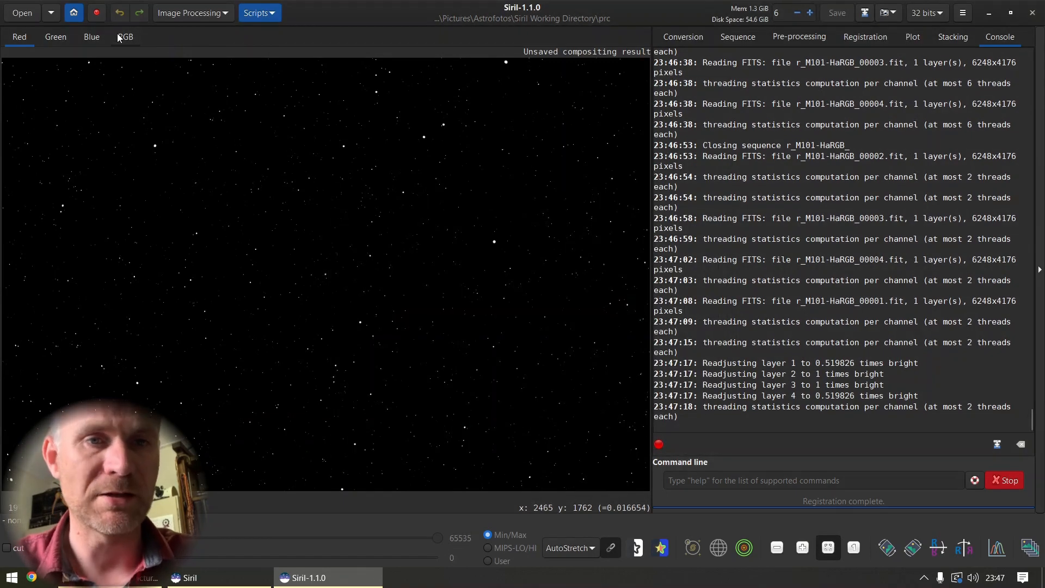
{"action": "left_click", "coordinate": [119, 36]}
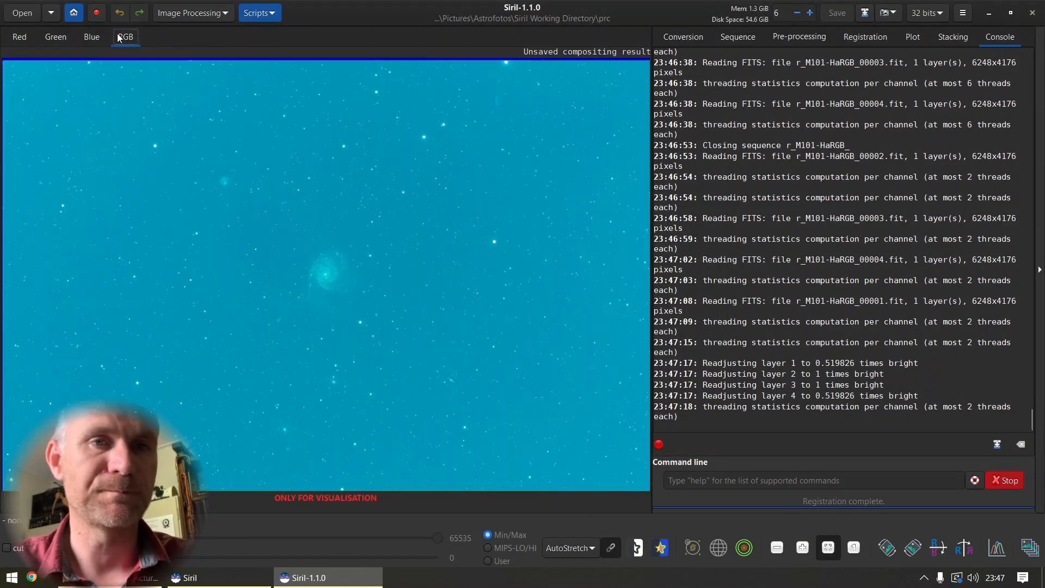
{"action": "left_click", "coordinate": [608, 549]}
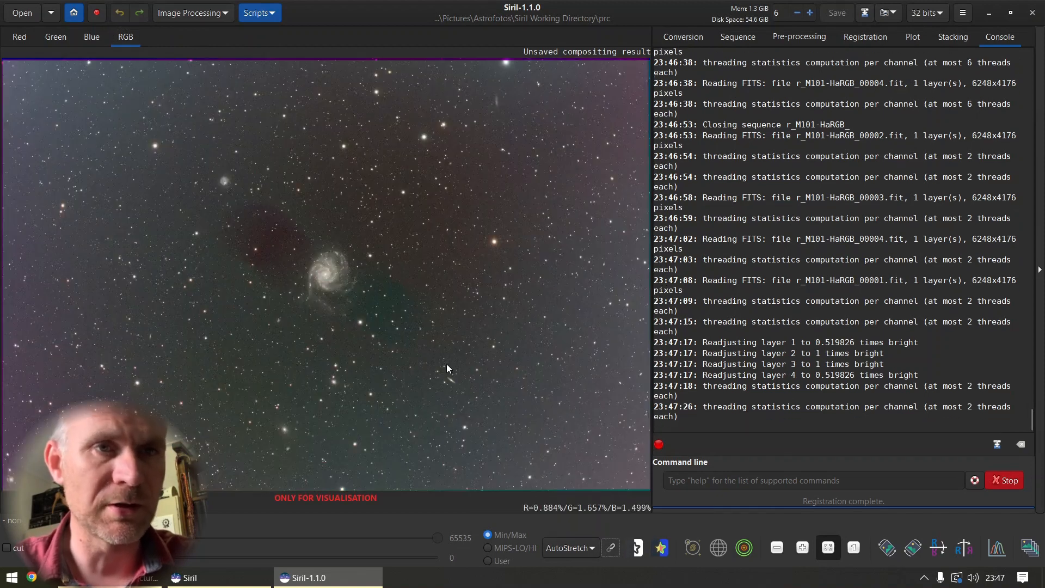
{"action": "scroll", "coordinate": [325, 282], "scroll_direction": "up", "scroll_amount": 4}
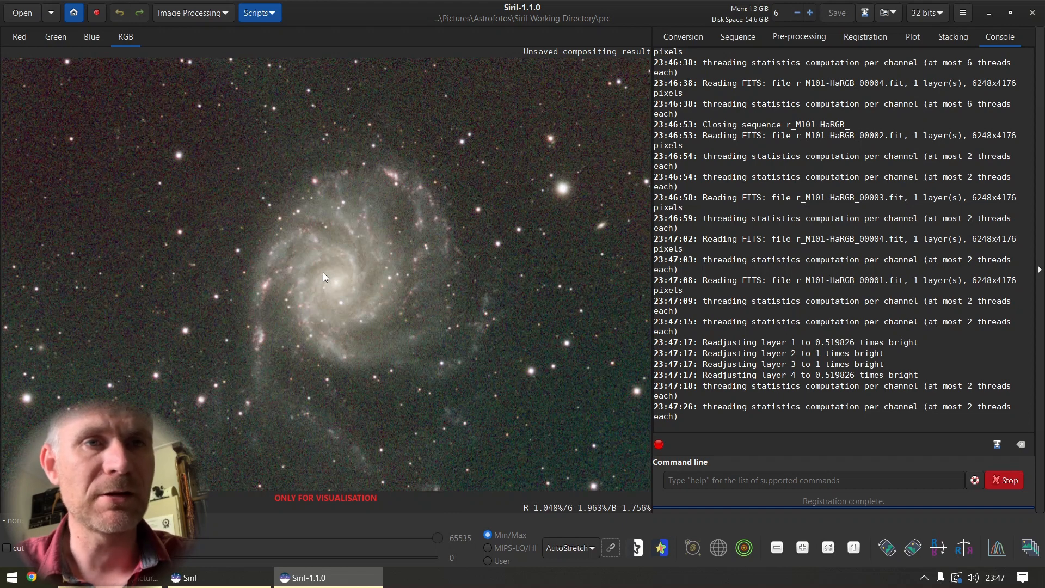
{"action": "scroll", "coordinate": [322, 272], "scroll_direction": "down", "scroll_amount": 1}
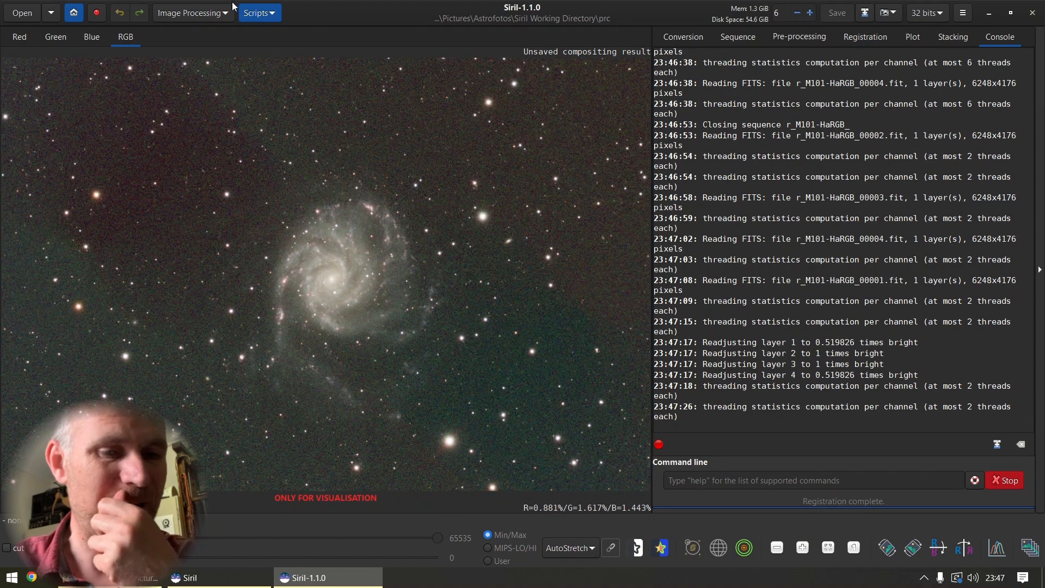
- Switch the display mode to Linear and run Photometric Color Calibration using the metadata from the image
{"action": "left_click", "coordinate": [571, 548]}
{"action": "left_click", "coordinate": [564, 436]}
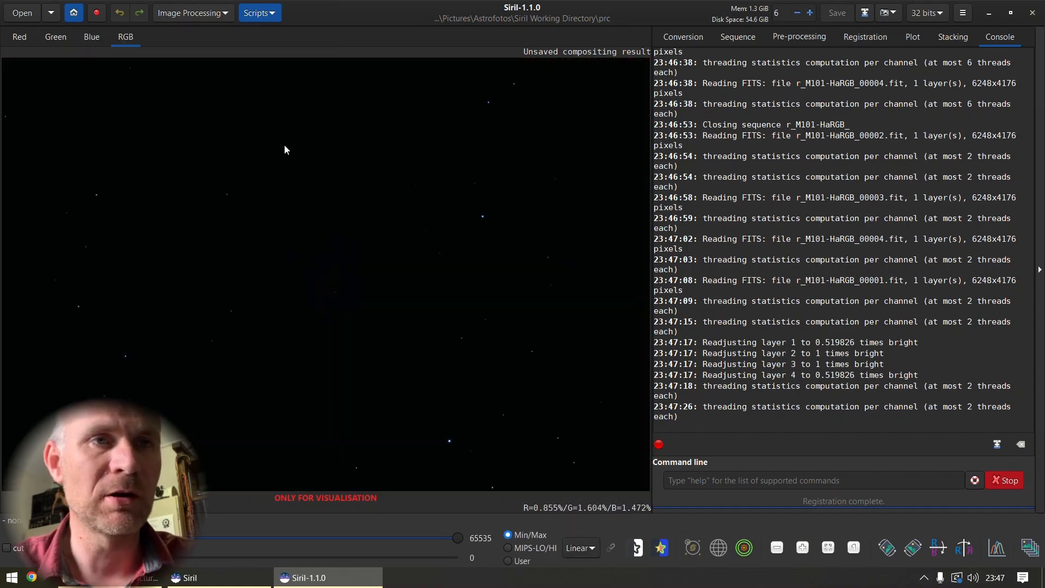
{"action": "left_click", "coordinate": [191, 12]}
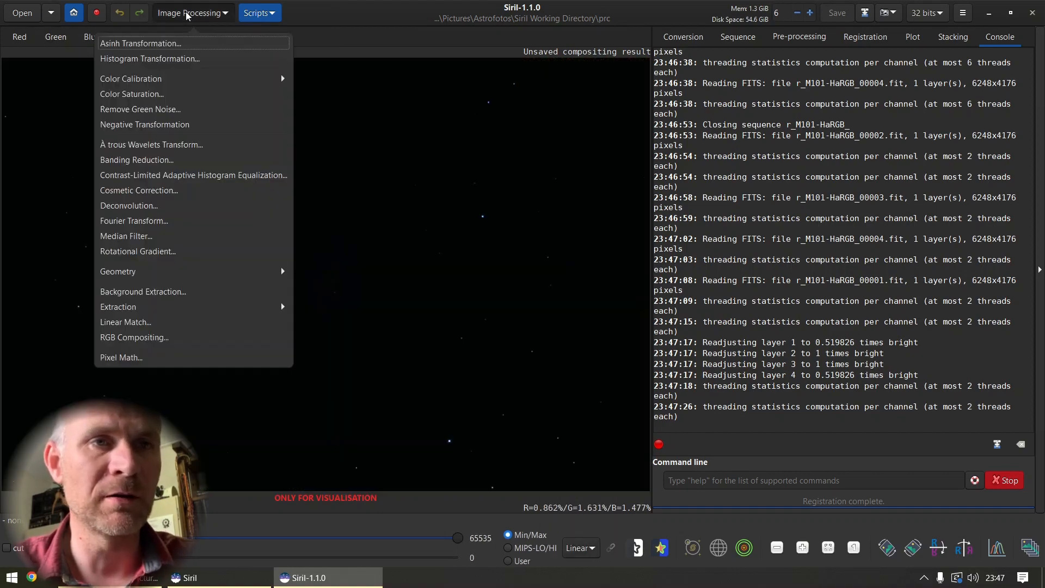
{"action": "left_click", "coordinate": [153, 81]}
{"action": "left_click", "coordinate": [152, 77]}
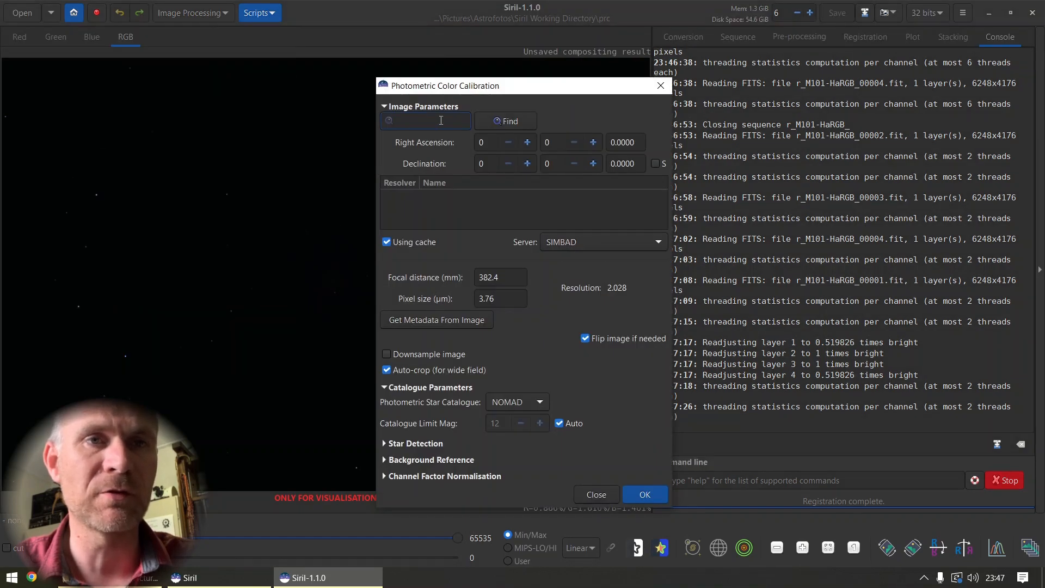
{"action": "left_click", "coordinate": [442, 324]}
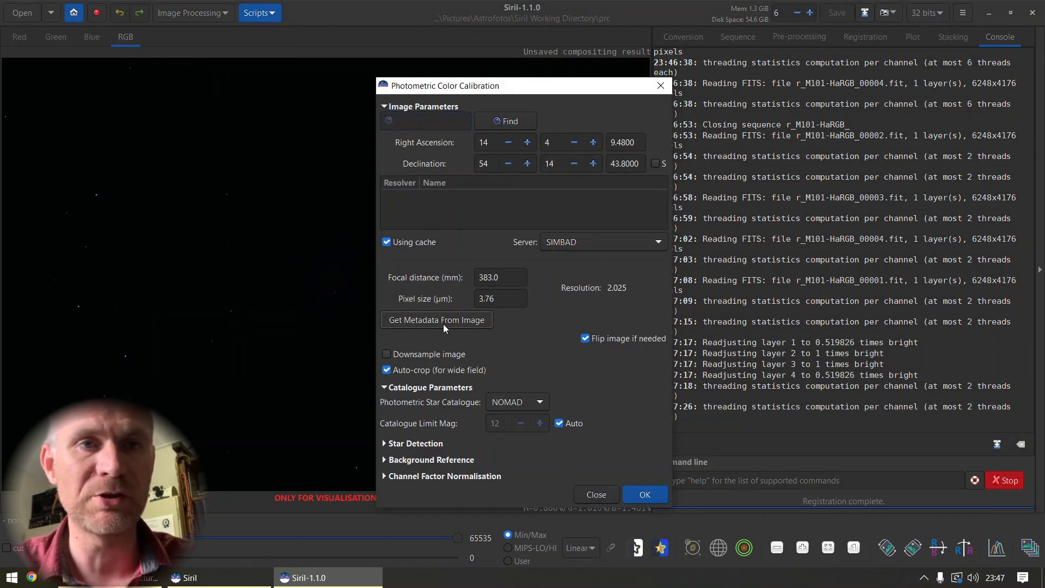
{"action": "left_click", "coordinate": [645, 501]}
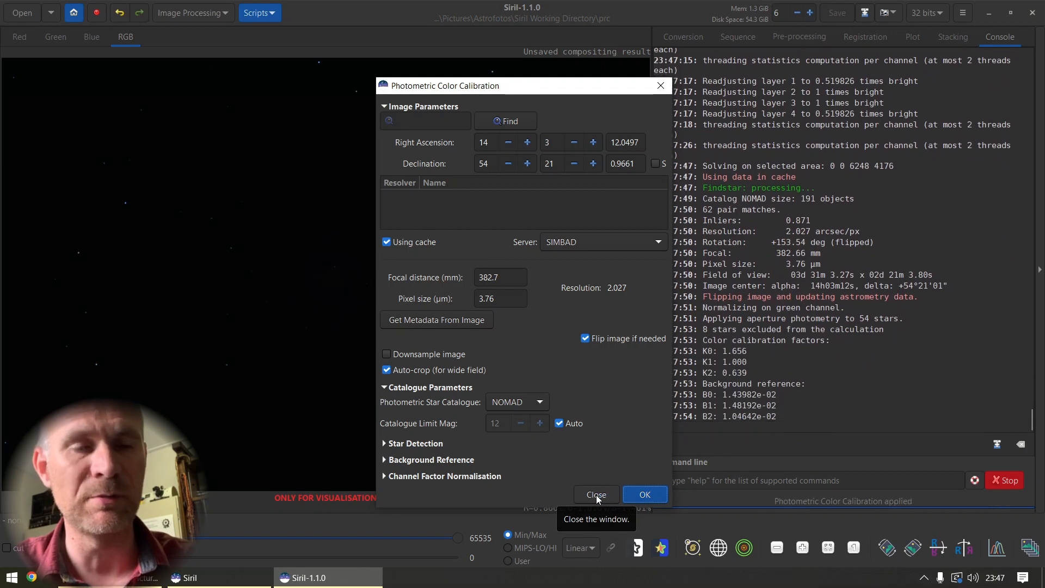
- Close the colour calibration, preview the calibrated image with AutoStretch, and check the object-name annotations before hiding them again
{"action": "left_click", "coordinate": [596, 495]}
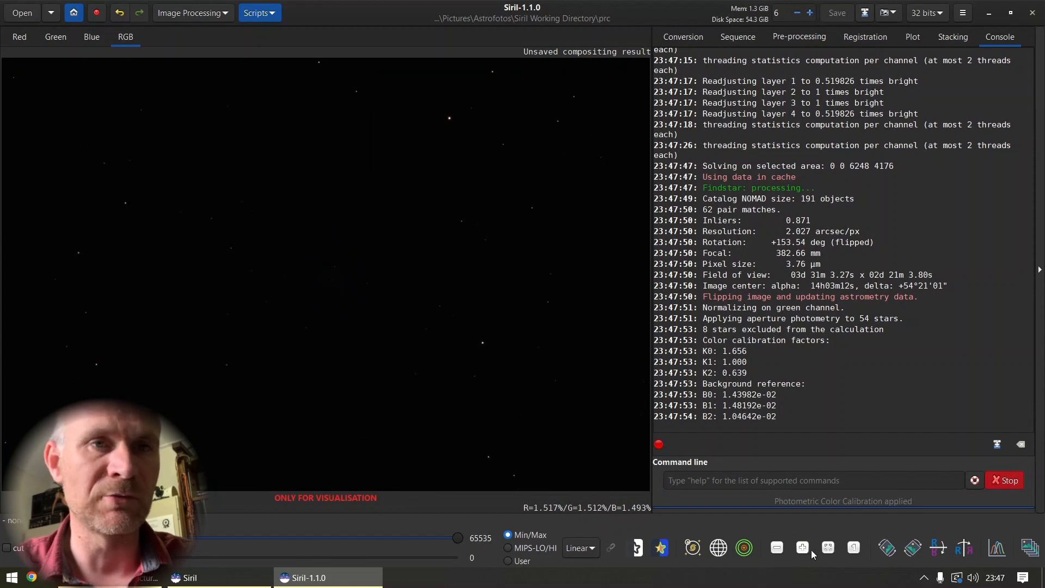
{"action": "left_click", "coordinate": [572, 547]}
{"action": "left_click", "coordinate": [583, 511]}
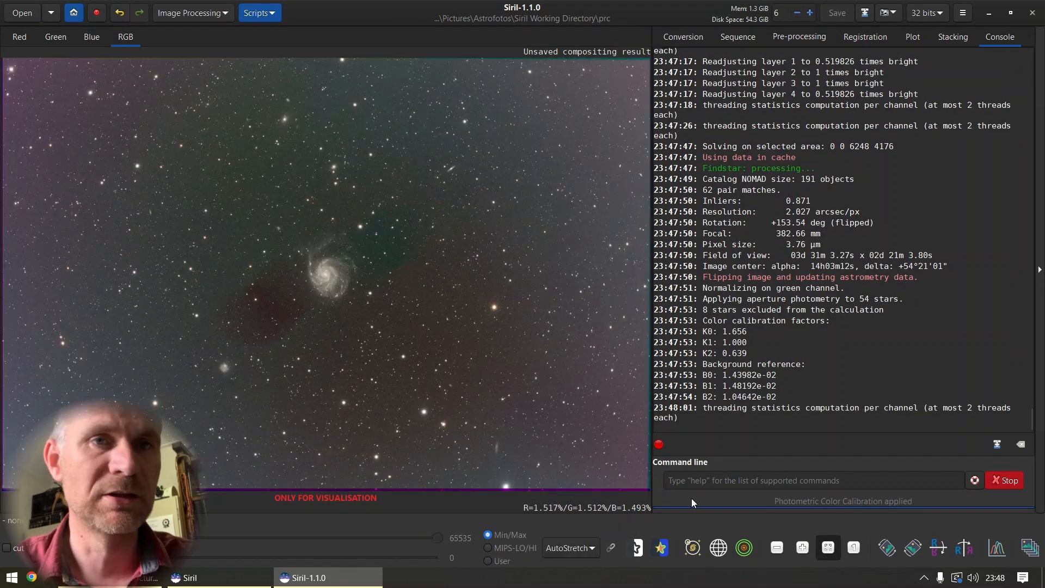
{"action": "left_click", "coordinate": [692, 550]}
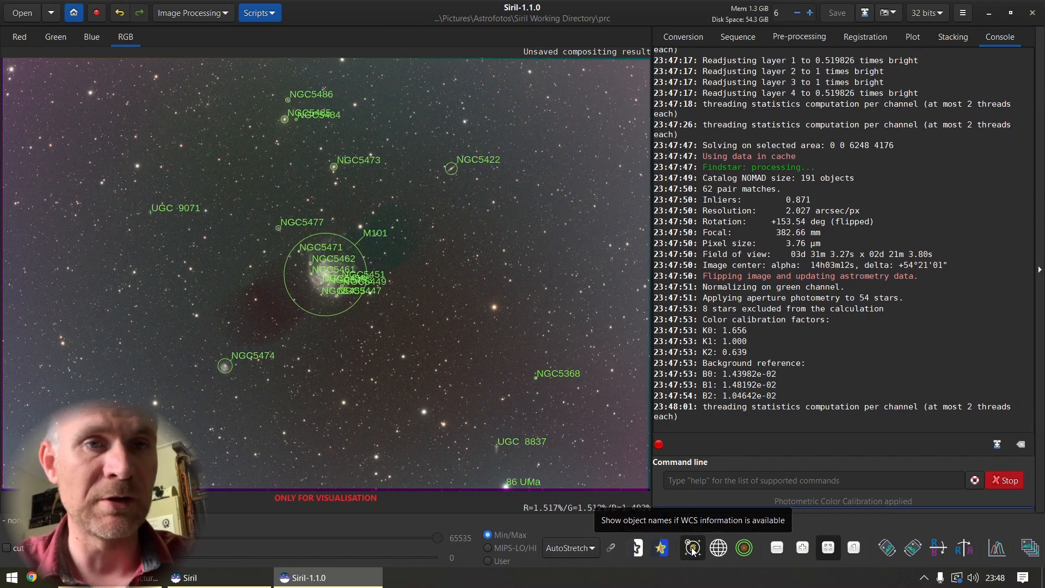
{"action": "left_click", "coordinate": [691, 549]}
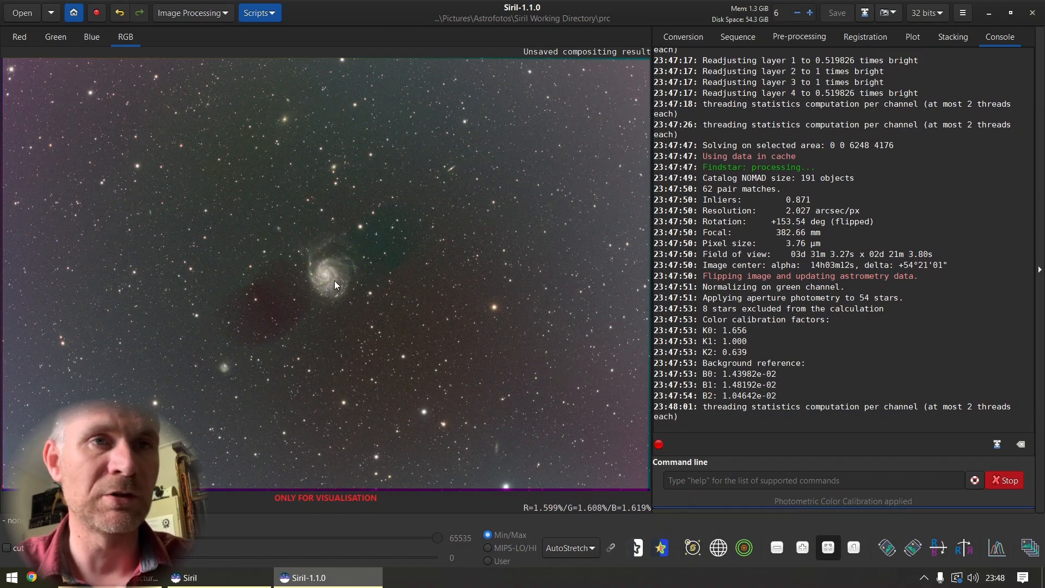
- Return the display to Linear and apply an automatic stretch to the image with Histogram Transformation
{"action": "left_click", "coordinate": [576, 548]}
{"action": "left_click", "coordinate": [565, 474]}
{"action": "left_click", "coordinate": [190, 12]}
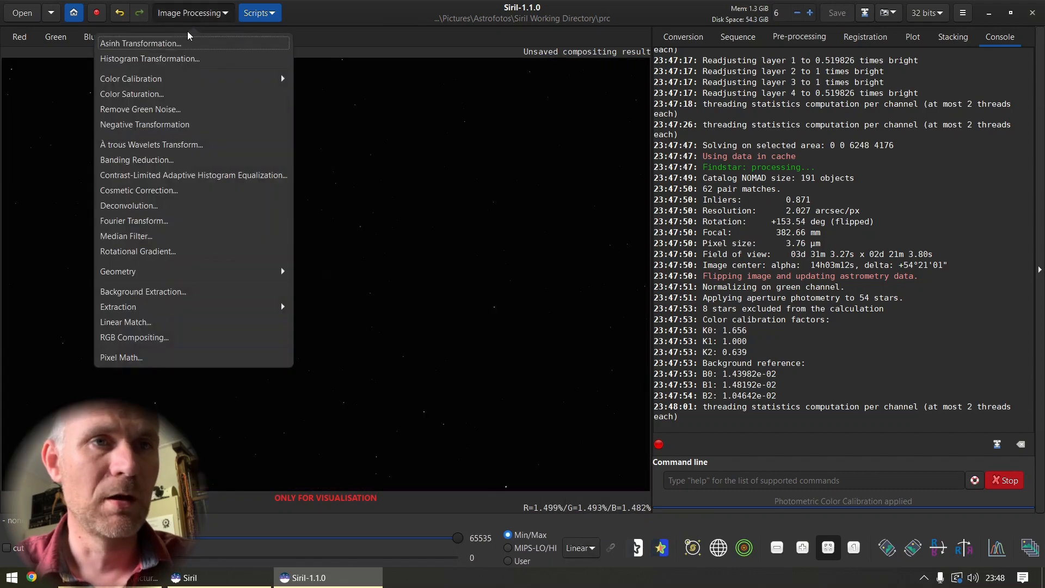
{"action": "left_click", "coordinate": [148, 60]}
{"action": "left_click", "coordinate": [590, 355]}
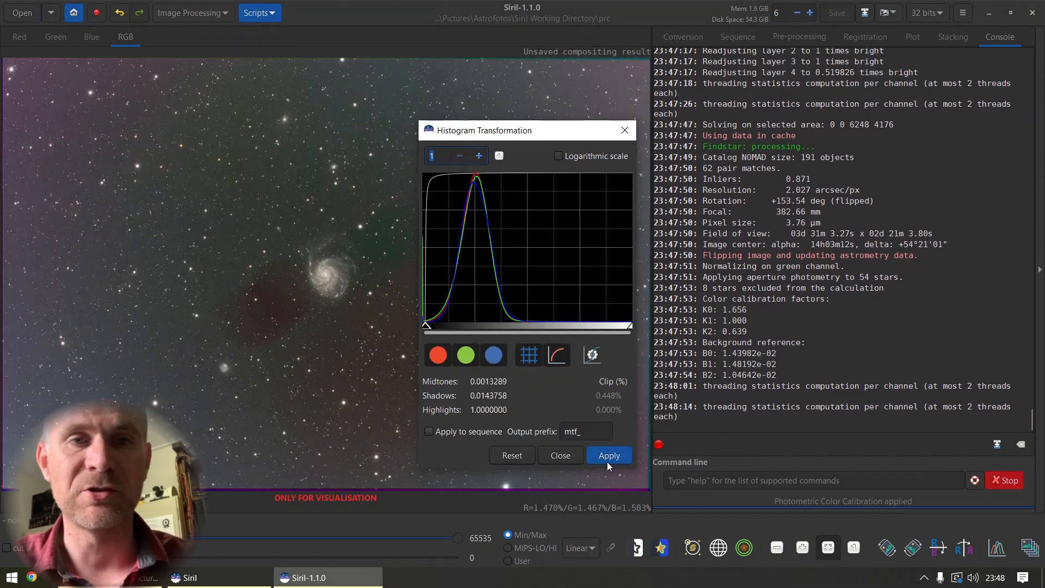
{"action": "left_click", "coordinate": [613, 458]}
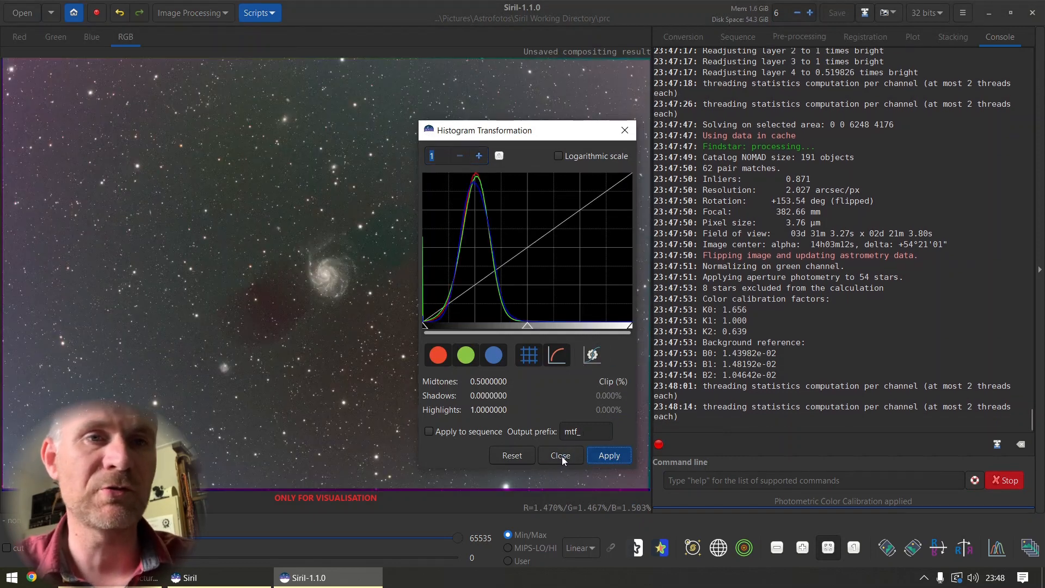
{"action": "left_click", "coordinate": [561, 456]}
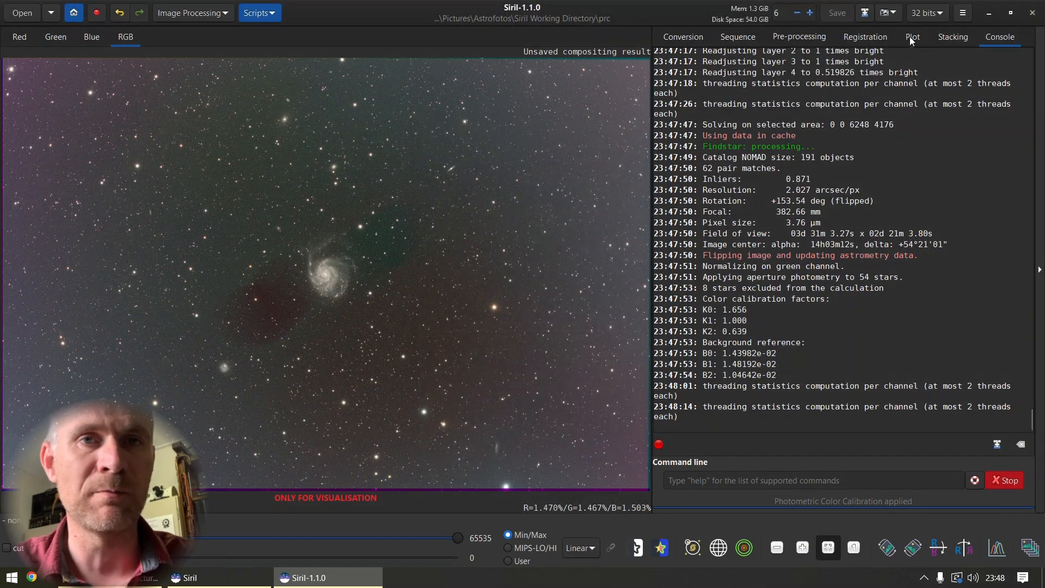
- Save the stretched composition in the Siril Working Directory folder as a TIFF named "HaRGB M101 recording.tif"
{"action": "left_click", "coordinate": [864, 12]}
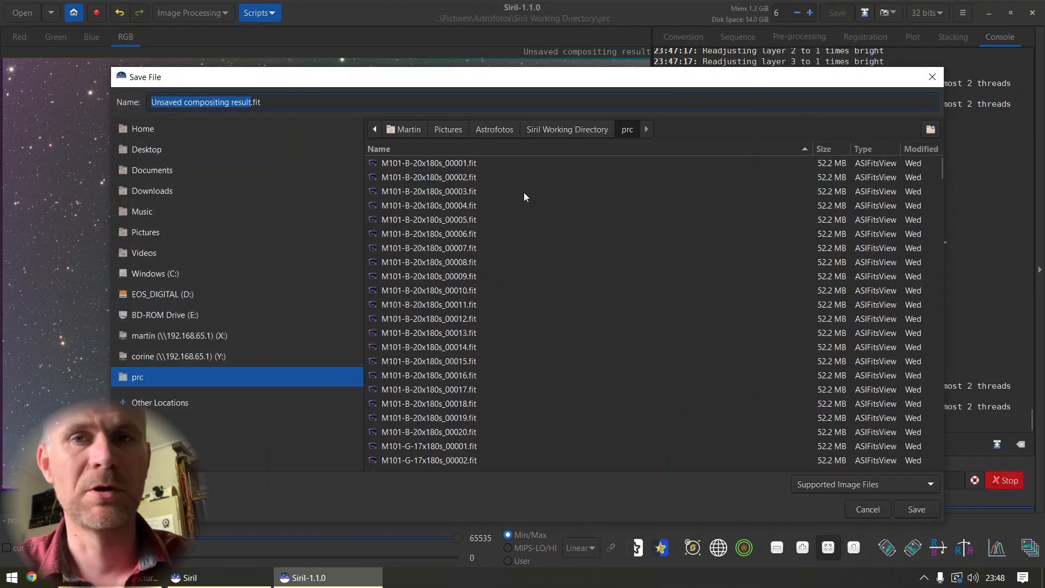
{"action": "left_click", "coordinate": [567, 127]}
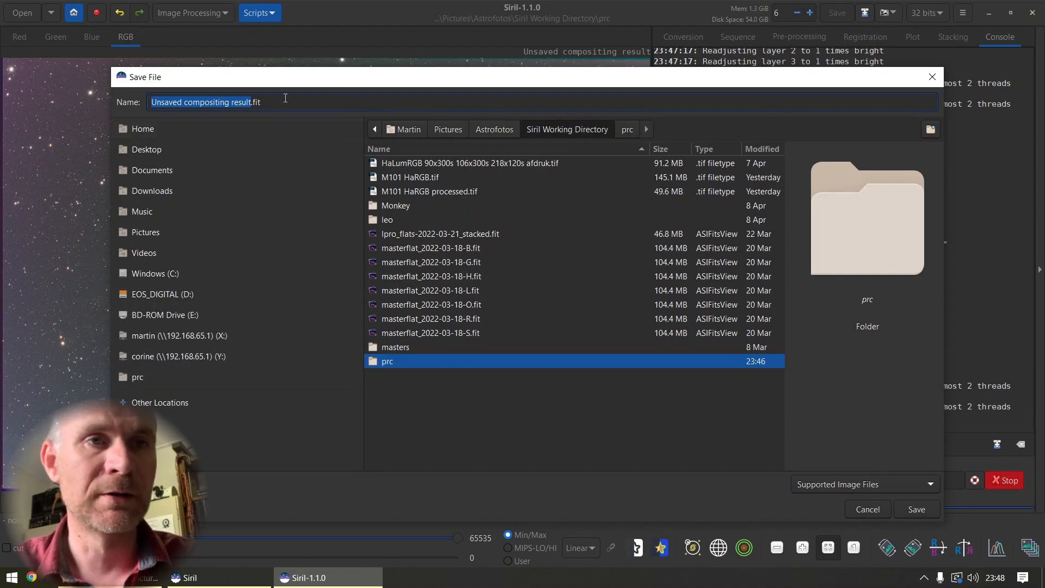
{"action": "key", "text": "Right"}
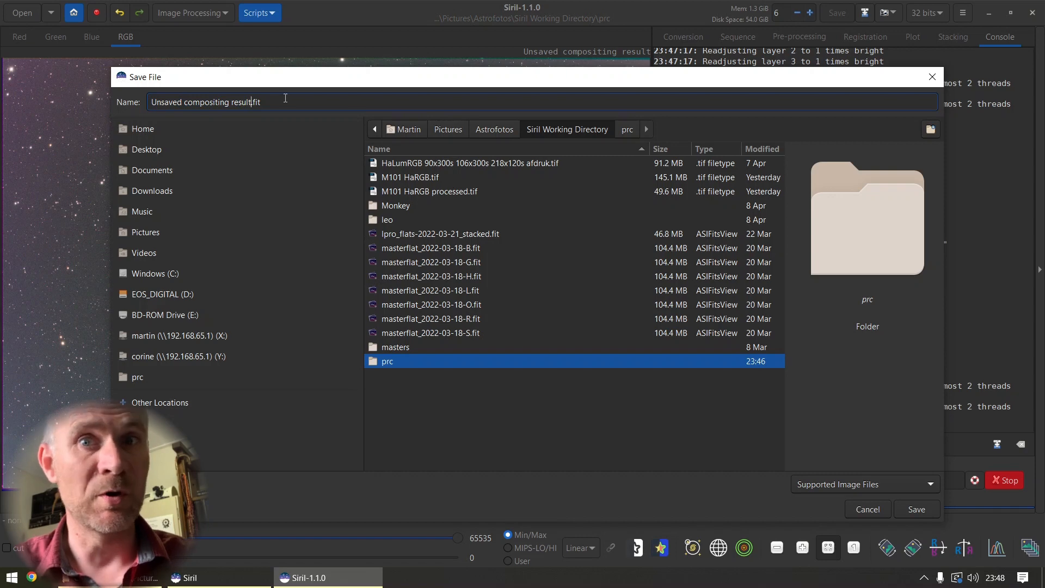
{"action": "key", "text": "ctrl+shift+Left"}
{"action": "key", "text": "ctrl+shift+Left"}
{"action": "key", "text": "ctrl+shift+Left"}
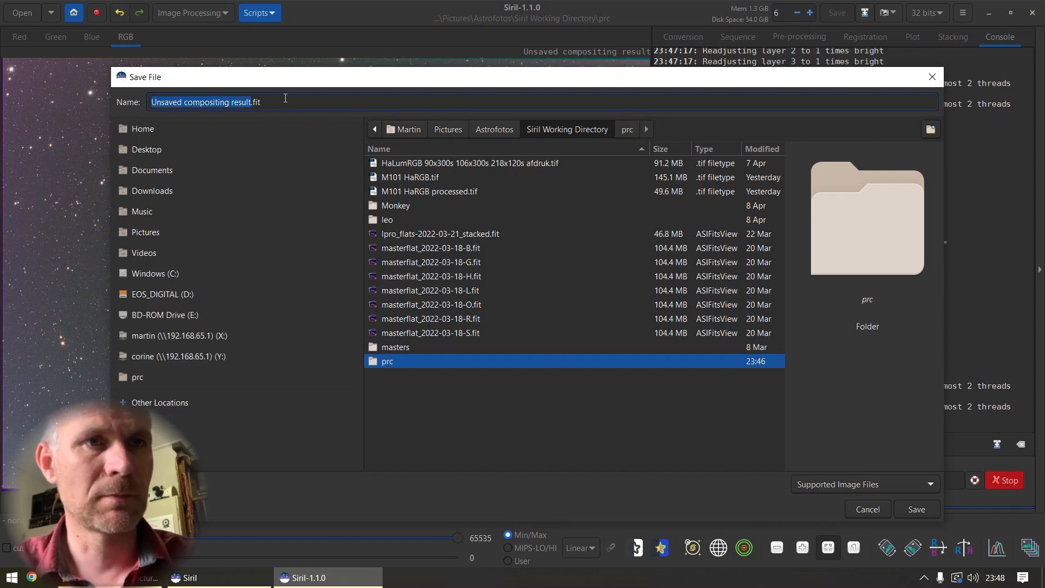
{"action": "type", "text": "HaRGB"}
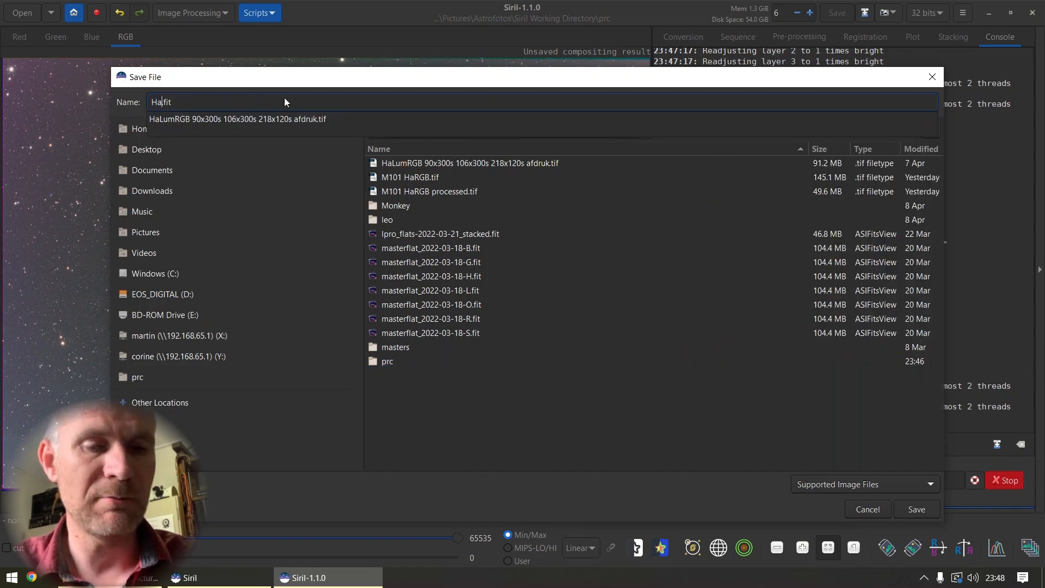
{"action": "type", "text": " M101"}
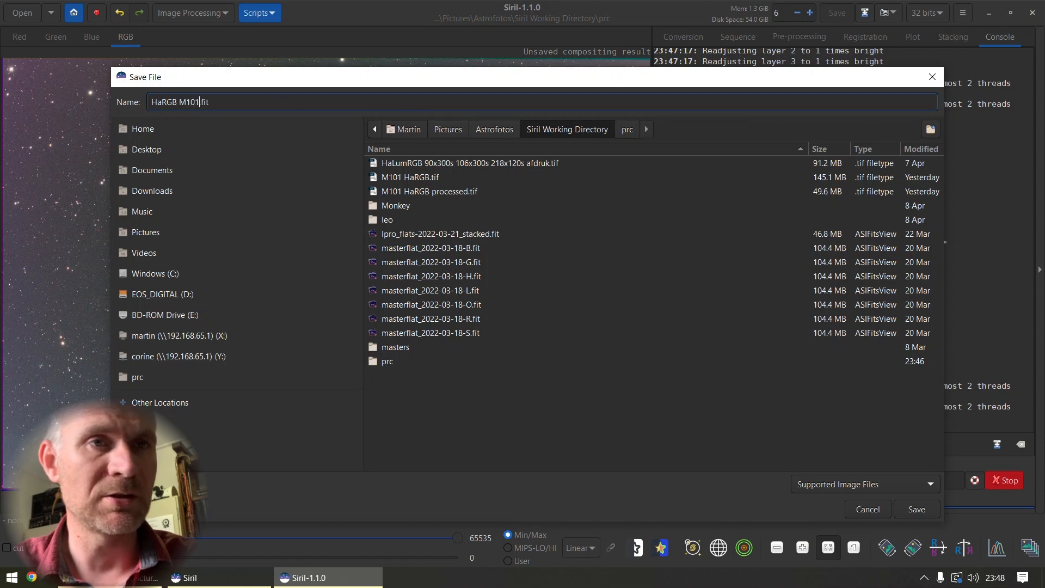
{"action": "type", "text": " recording"}
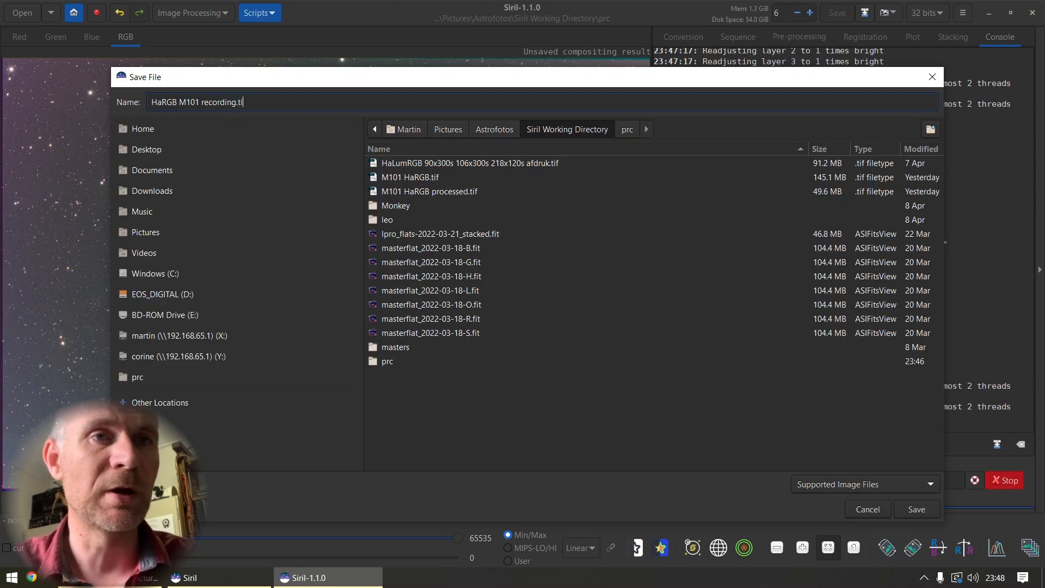
{"action": "key", "text": "Return"}
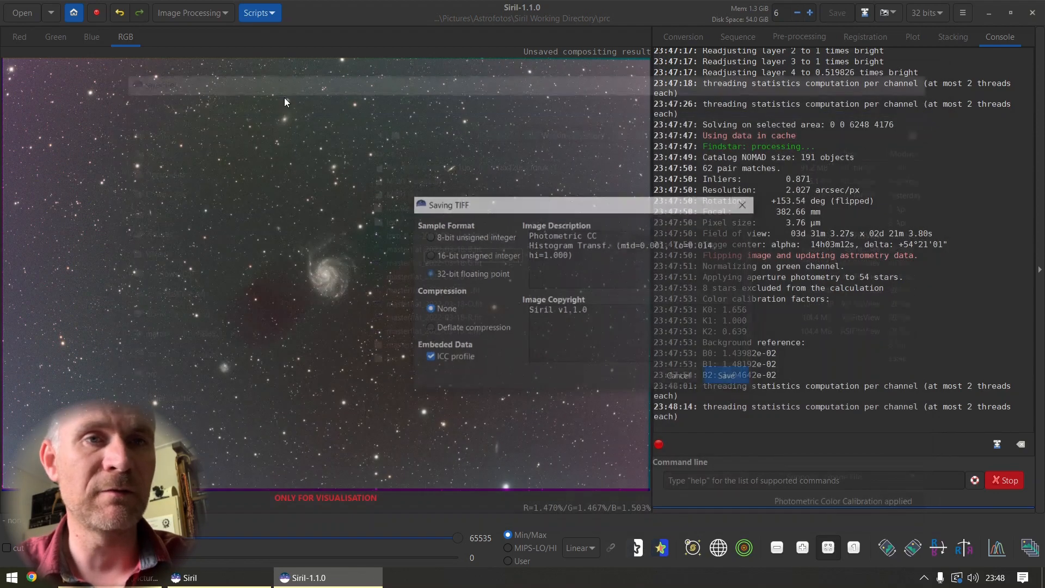
{"action": "left_click", "coordinate": [734, 378]}
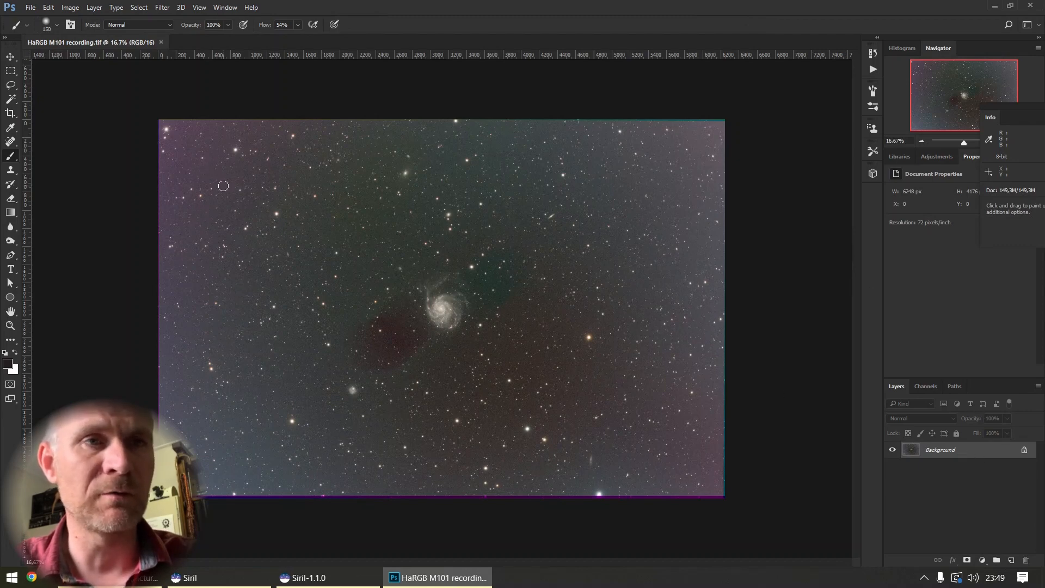
- In Photoshop, crop the coloured borders off the image to about 6128 × 3984 px and close the floating Info panel
{"action": "left_click", "coordinate": [9, 86]}
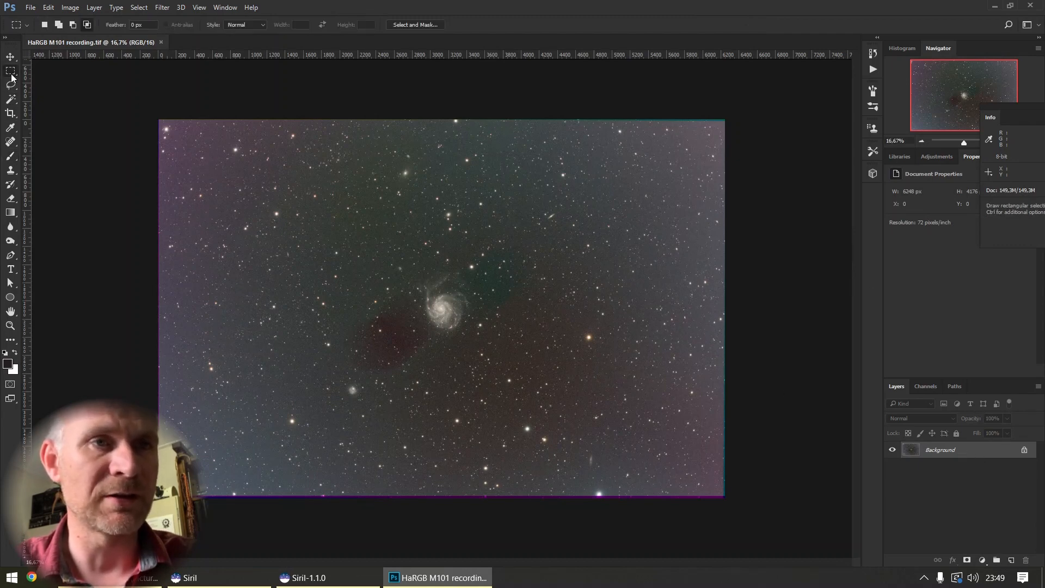
{"action": "left_click", "coordinate": [10, 112]}
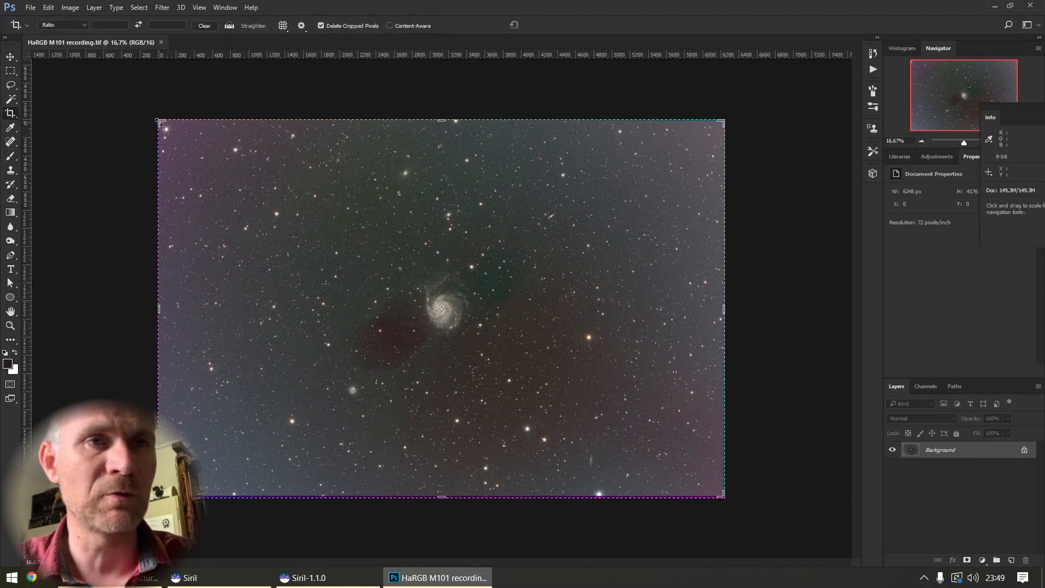
{"action": "left_click_drag", "start_coordinate": [162, 122], "coordinate": [169, 129]}
{"action": "left_click_drag", "start_coordinate": [173, 133], "coordinate": [166, 130]}
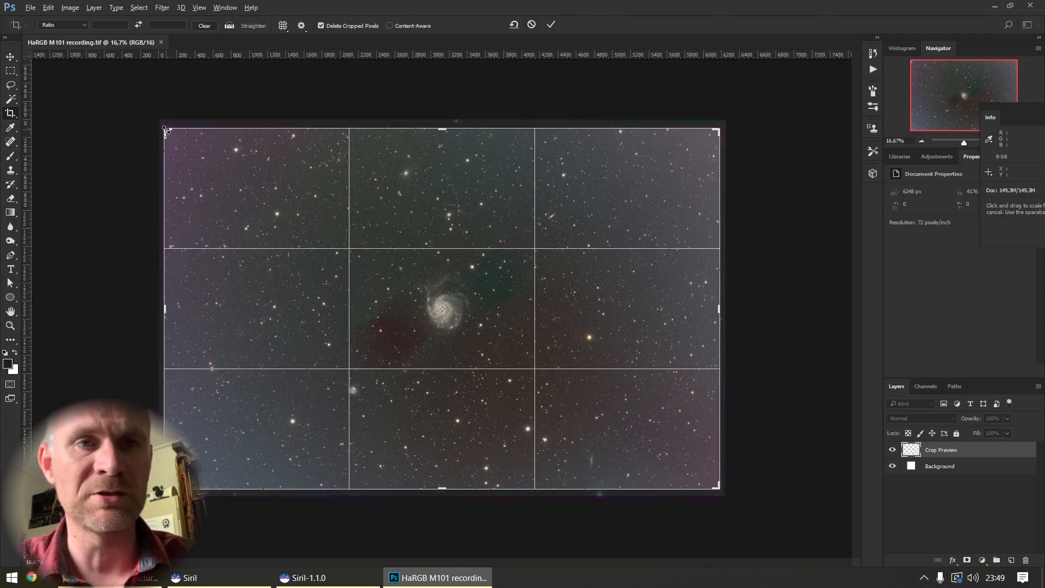
{"action": "left_click", "coordinate": [551, 24]}
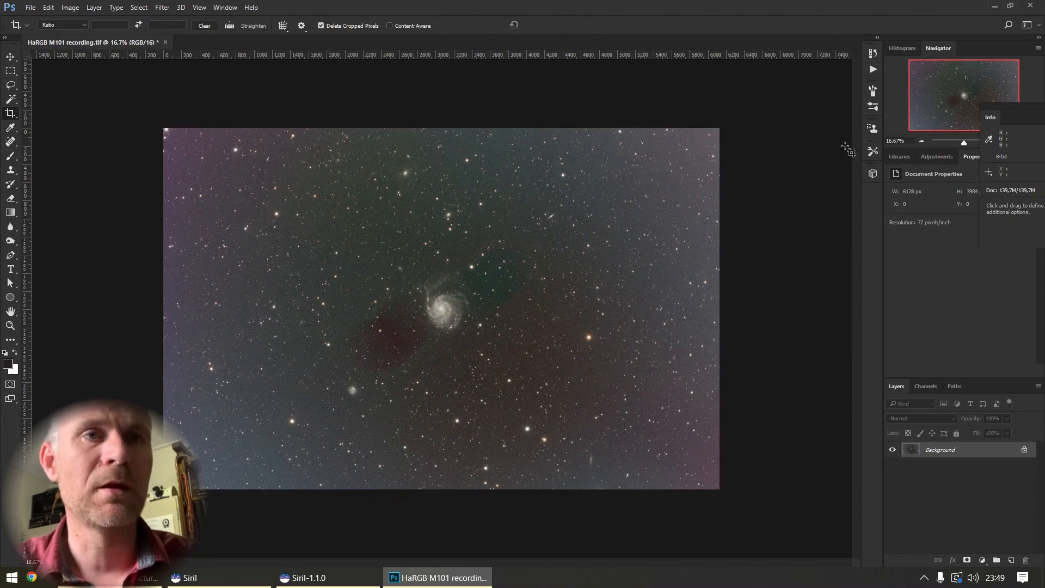
{"action": "left_click_drag", "start_coordinate": [1011, 106], "coordinate": [800, 254]}
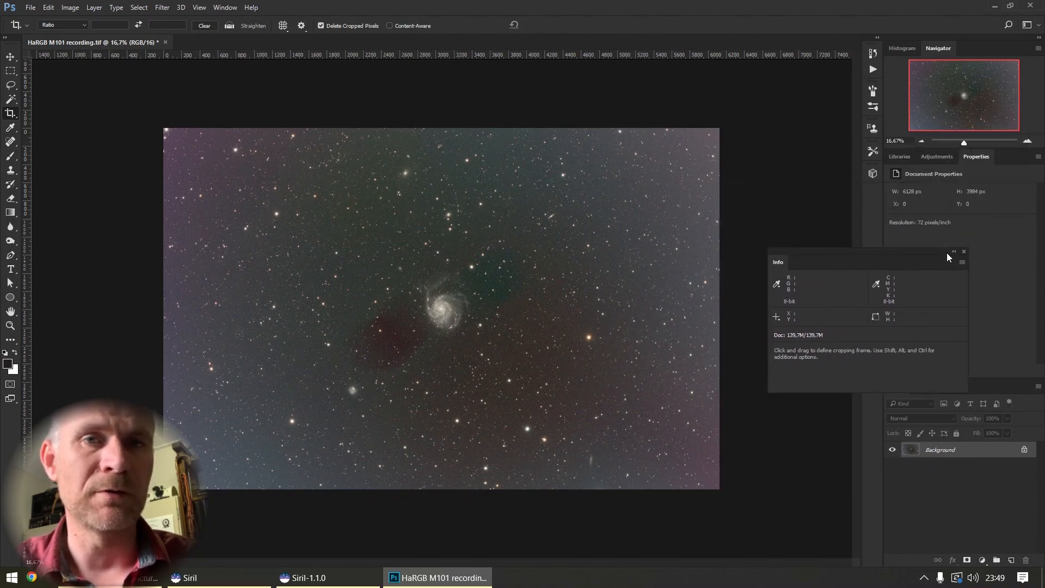
{"action": "left_click", "coordinate": [964, 251]}
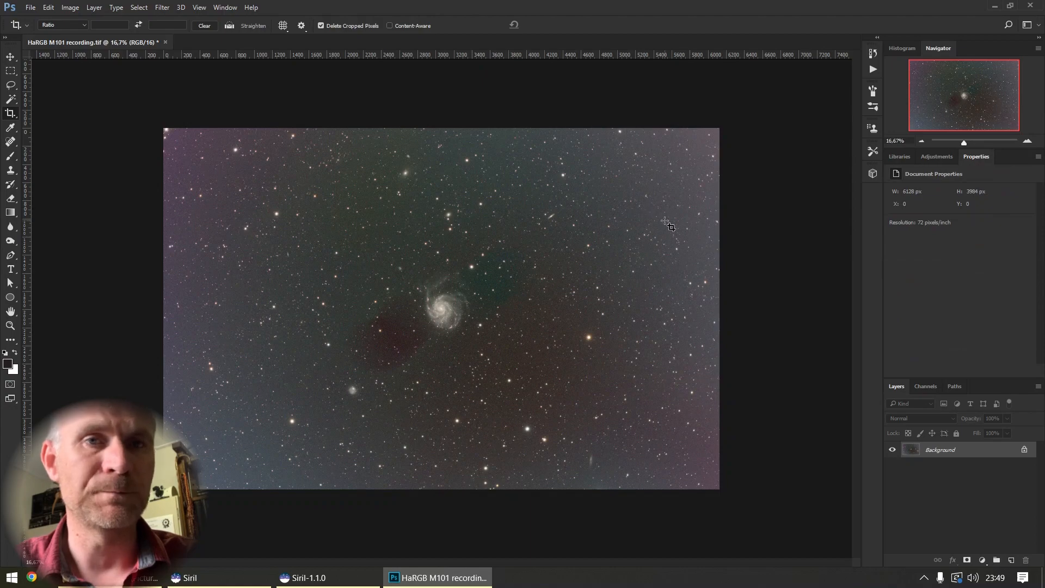
- Duplicate the cropped image as "HaRGB M101 recording copy"
{"action": "left_click", "coordinate": [67, 8]}
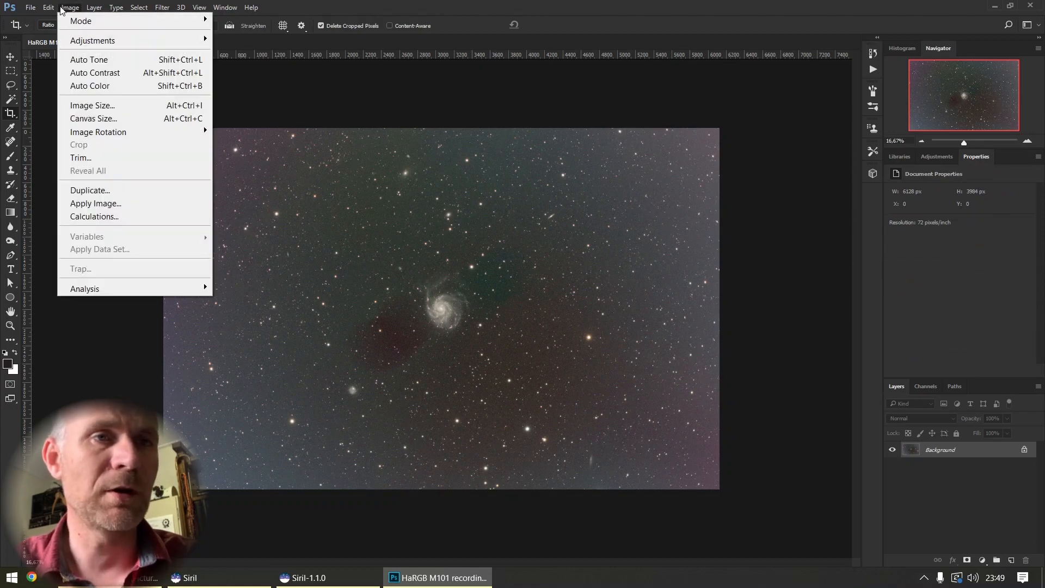
{"action": "left_click", "coordinate": [115, 191]}
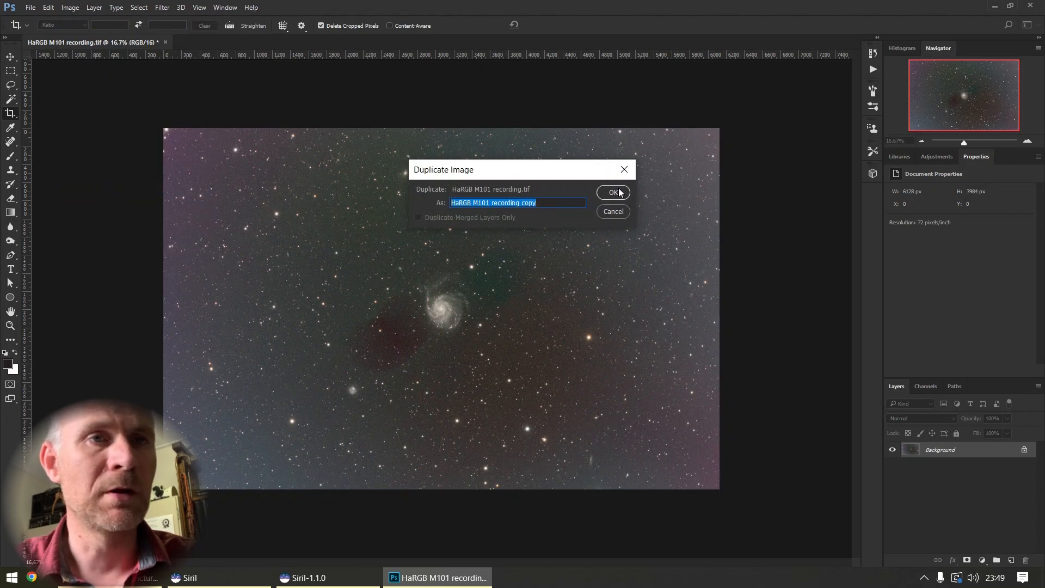
{"action": "left_click", "coordinate": [618, 192]}
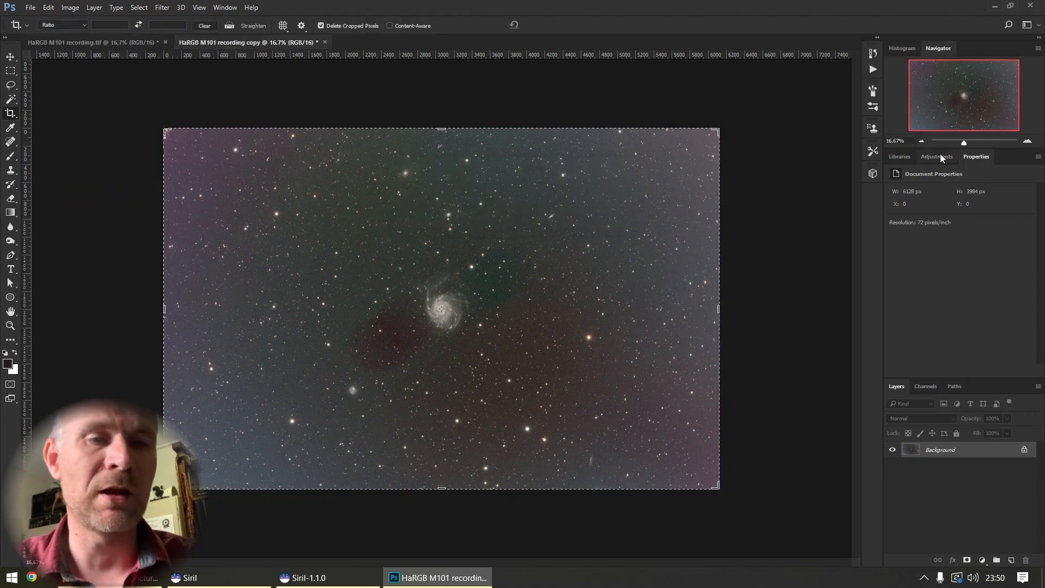
- Clone background sky over the M101 galaxy and the smaller galaxies above it on the copy, using a 600 px Clone Stamp
{"action": "left_click", "coordinate": [1028, 141]}
{"action": "left_click", "coordinate": [1027, 141]}
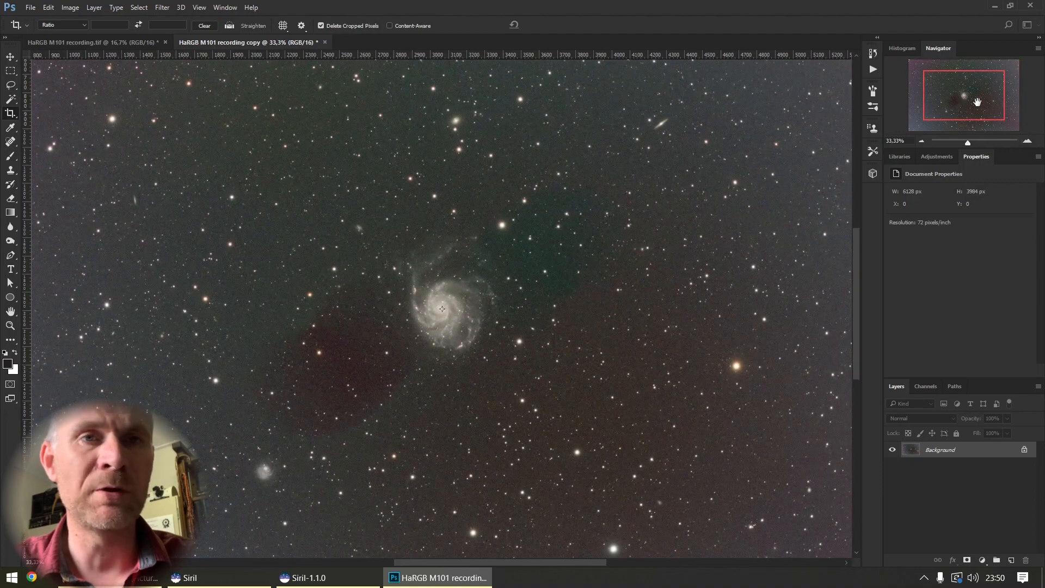
{"action": "left_click", "coordinate": [11, 170]}
{"action": "left_click", "coordinate": [361, 200], "text": "alt"}
{"action": "left_click", "coordinate": [429, 283]}
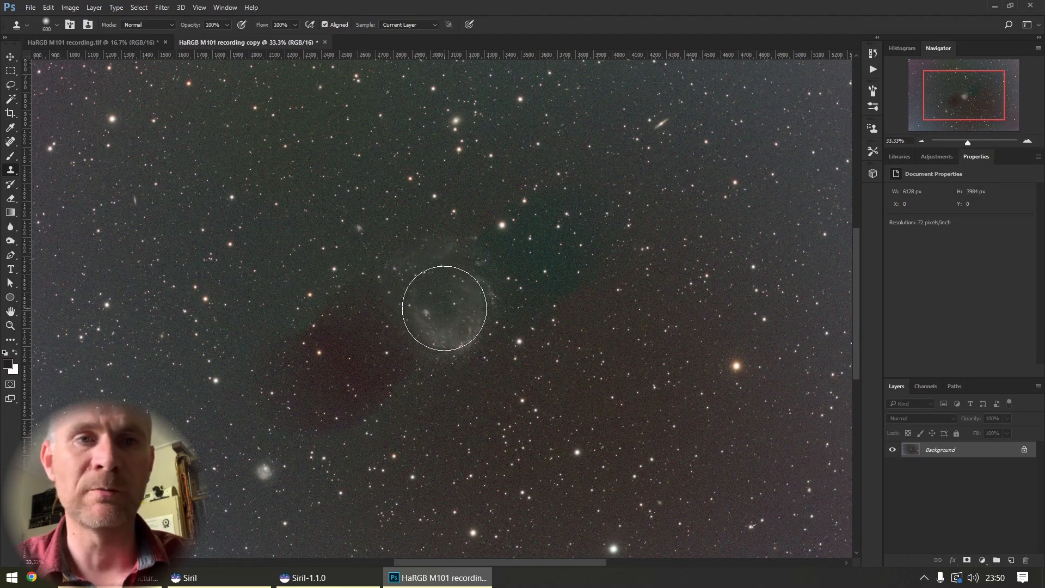
{"action": "left_click", "coordinate": [435, 123]}
{"action": "left_click", "coordinate": [660, 124]}
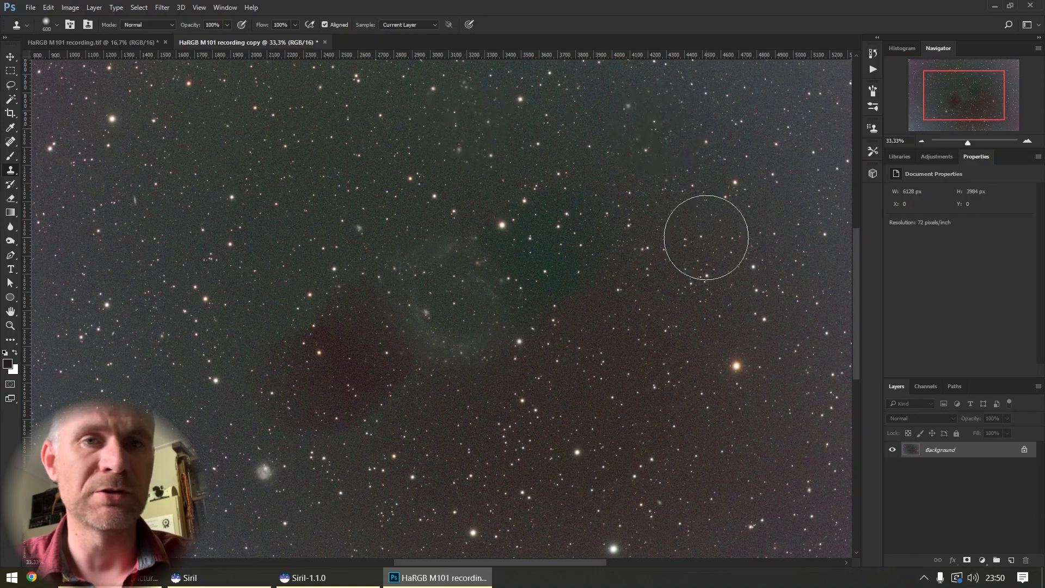
- Clone out the bright stars and small galaxies in the lower half of the copy
{"action": "mouse_move", "coordinate": [856, 306]}
{"action": "left_mouse_down"}
{"action": "mouse_move", "coordinate": [876, 413]}
{"action": "mouse_move", "coordinate": [858, 377]}
{"action": "left_mouse_up"}
{"action": "left_click", "coordinate": [649, 413]}
{"action": "left_click", "coordinate": [746, 460]}
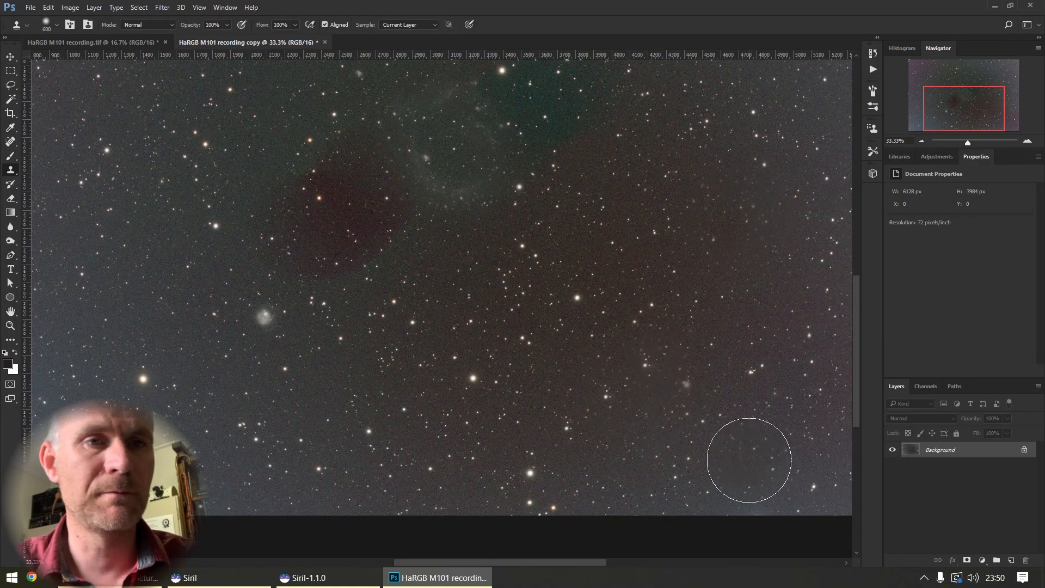
{"action": "left_click", "coordinate": [530, 473]}
{"action": "left_click", "coordinate": [265, 316]}
{"action": "left_click", "coordinate": [215, 225]}
{"action": "left_click", "coordinate": [190, 149]}
- Reduce the Clone Stamp brush to 150 px and remove the bright star beside the green patch
{"action": "left_click_drag", "start_coordinate": [857, 306], "coordinate": [856, 217]}
{"action": "key", "text": "bracketleft"}
{"action": "key", "text": "bracketleft"}
{"action": "key", "text": "bracketleft"}
{"action": "key", "text": "bracketleft"}
{"action": "key", "text": "bracketleft"}
{"action": "key", "text": "bracketleft"}
{"action": "key", "text": "bracketleft"}
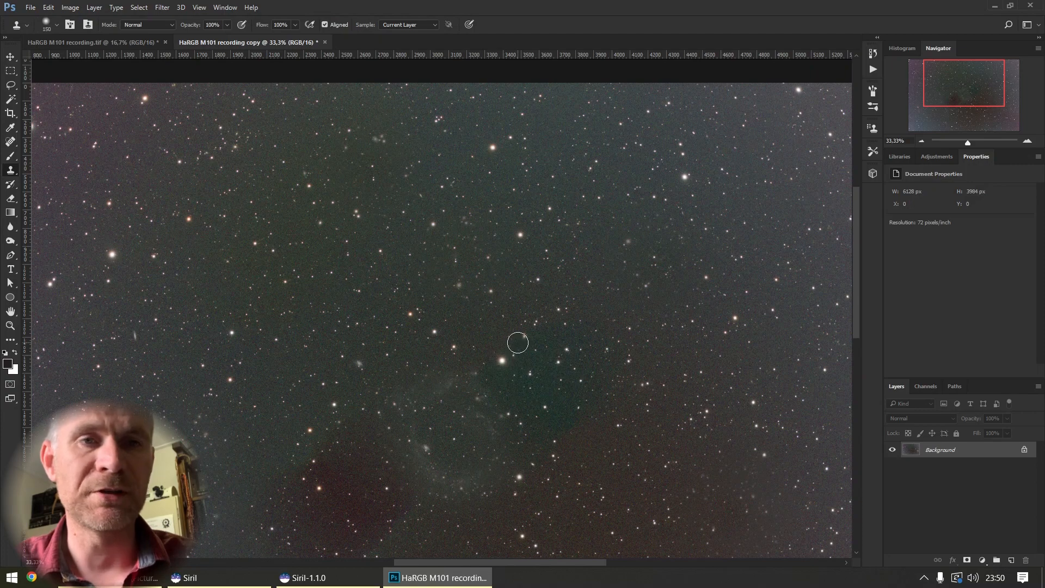
{"action": "left_click", "coordinate": [502, 358]}
- Enlarge the Clone Stamp brush to 500 px and remove the remaining bright stars in the upper part of the copy
{"action": "key", "text": "bracketright"}
{"action": "key", "text": "bracketright"}
{"action": "key", "text": "bracketright"}
{"action": "key", "text": "bracketright"}
{"action": "key", "text": "bracketright"}
{"action": "key", "text": "bracketright"}
{"action": "left_click", "coordinate": [50, 283]}
{"action": "left_click", "coordinate": [146, 99]}
{"action": "left_click", "coordinate": [685, 177]}
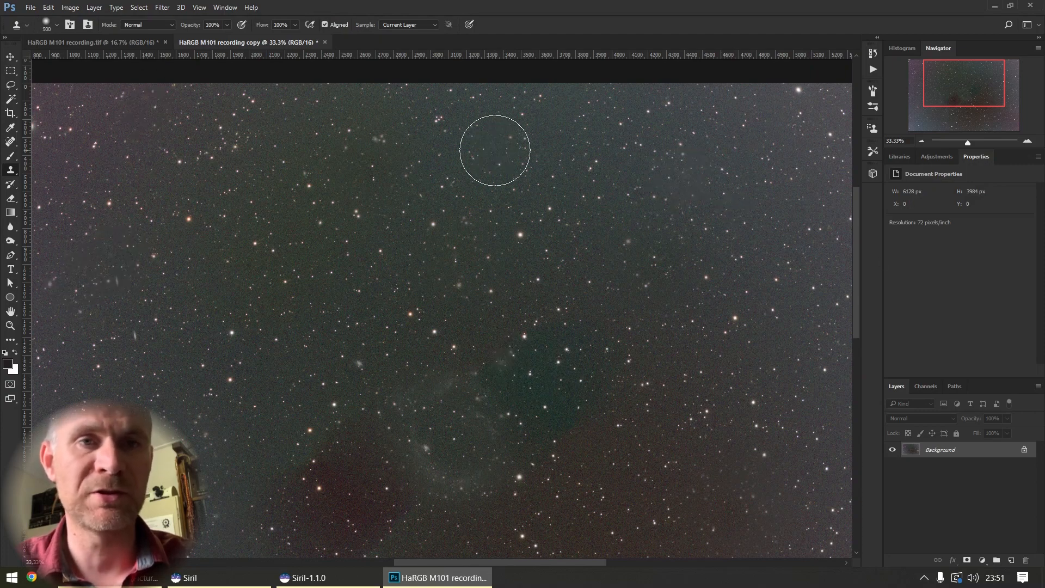
{"action": "key", "text": "ctrl+minus"}
{"action": "left_click", "coordinate": [236, 149]}
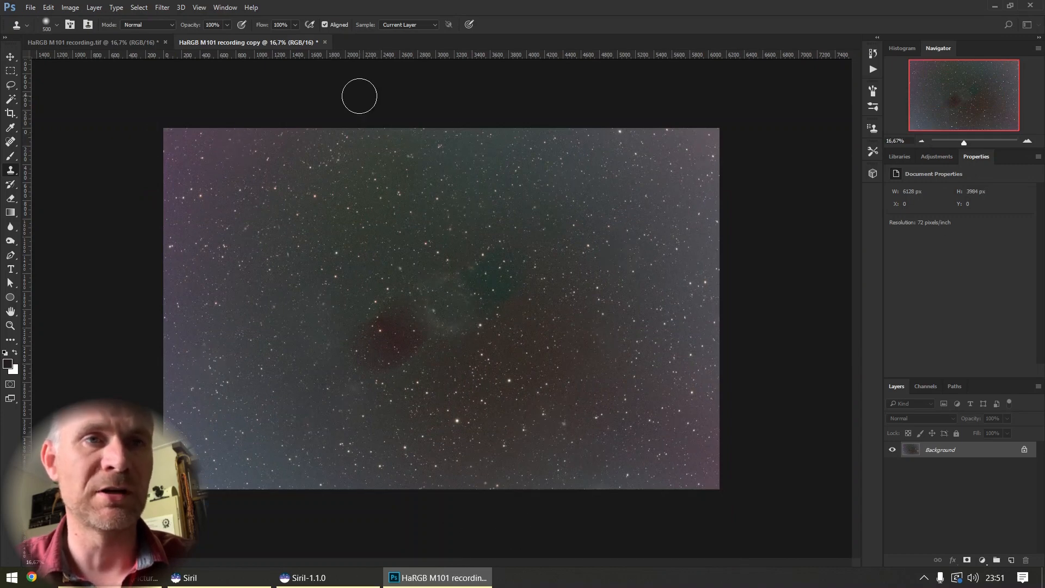
- Apply a Gaussian Blur with a radius of about 107 px to the cleaned copy of the image
{"action": "left_click", "coordinate": [162, 7]}
{"action": "mouse_move", "coordinate": [191, 158]}
{"action": "left_click", "coordinate": [383, 210]}
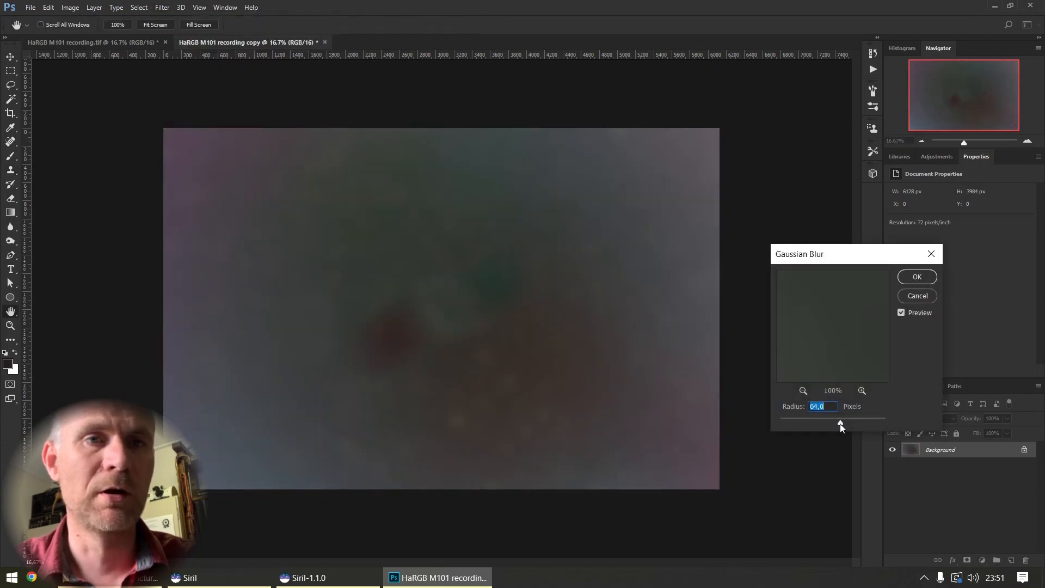
{"action": "left_click_drag", "start_coordinate": [847, 423], "coordinate": [847, 423]}
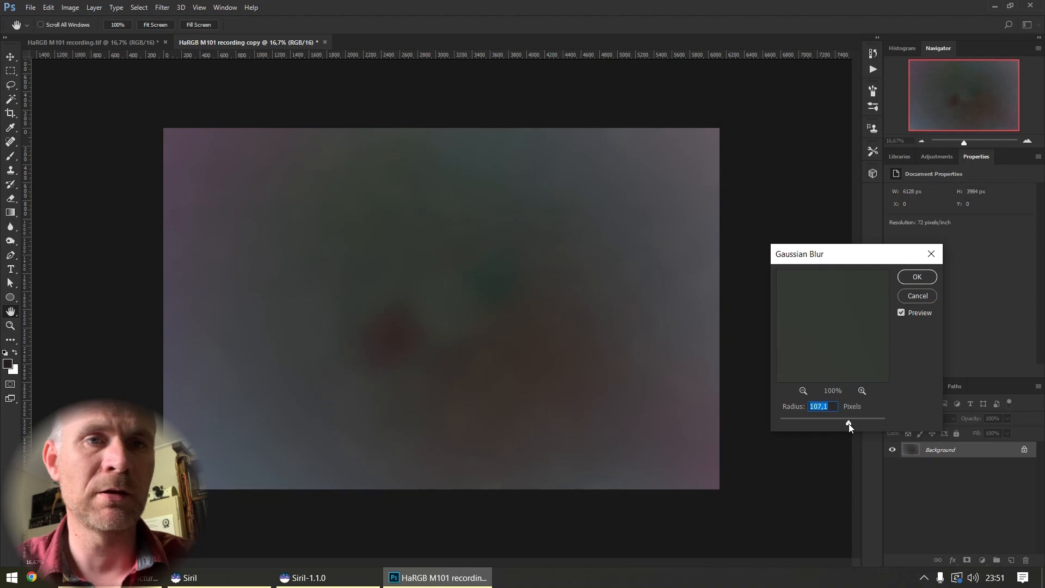
{"action": "left_click", "coordinate": [920, 276]}
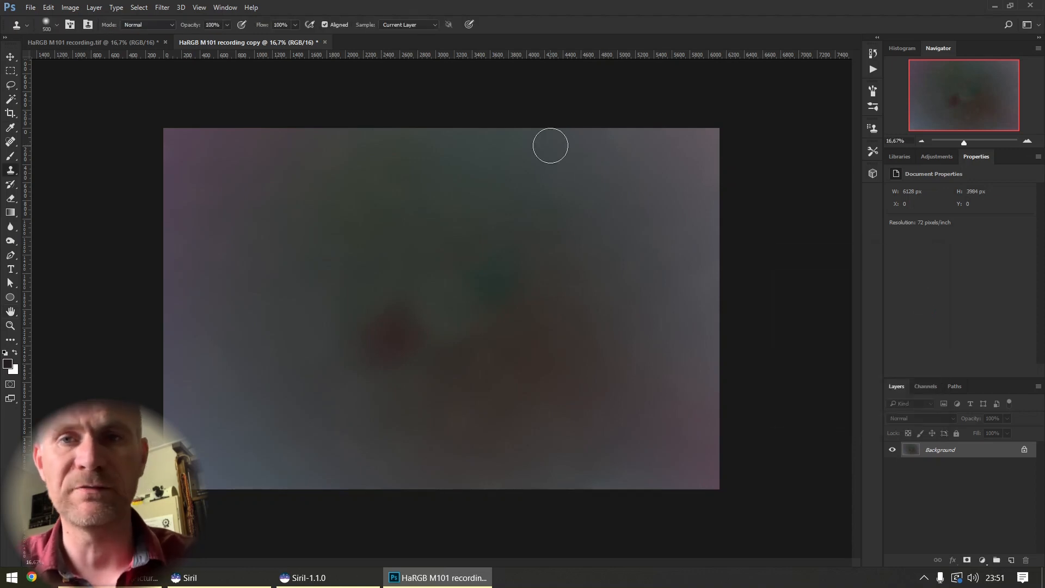
- Duplicate the Background layer in HaRGB M101 recording.tif and open Apply Image for the duplicate
{"action": "left_click", "coordinate": [103, 39]}
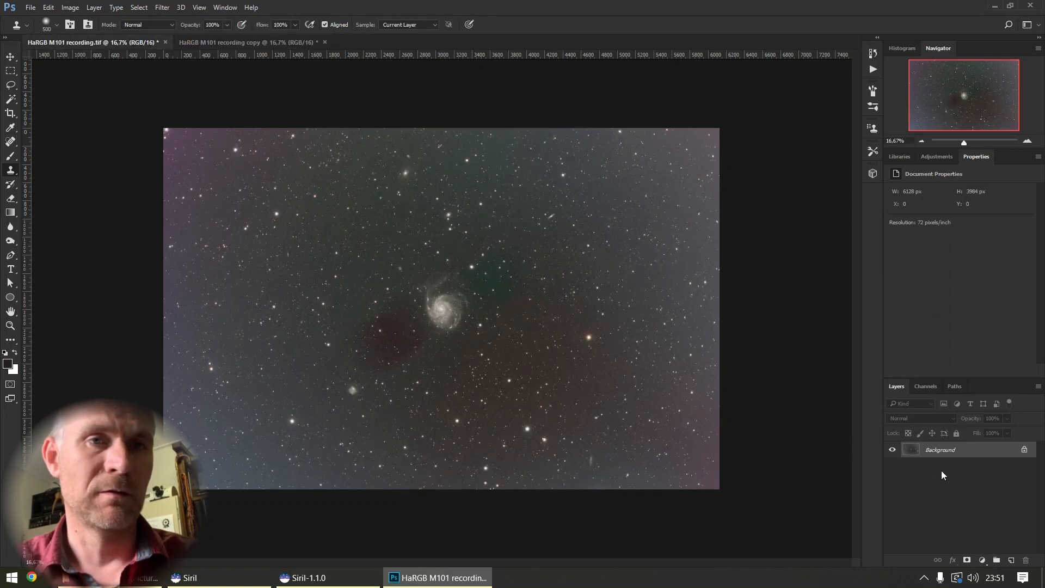
{"action": "left_click_drag", "start_coordinate": [941, 452], "coordinate": [1015, 555]}
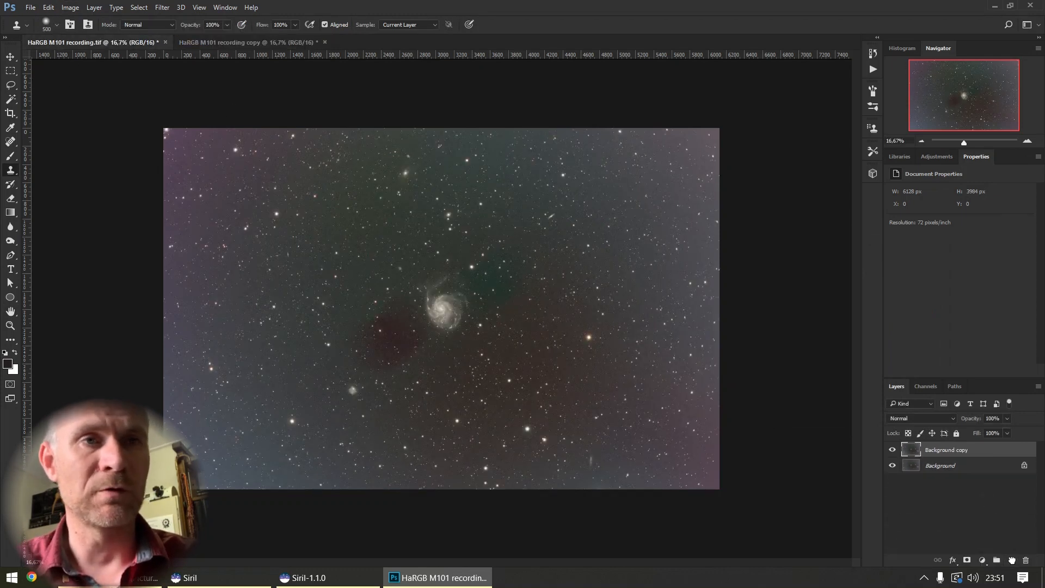
{"action": "left_click", "coordinate": [49, 8]}
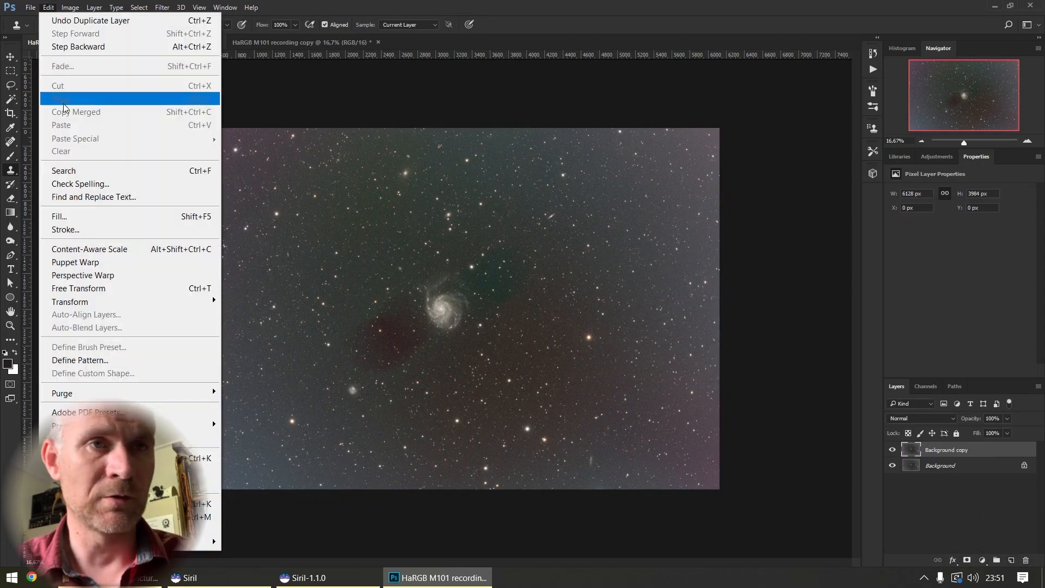
{"action": "left_click", "coordinate": [70, 8]}
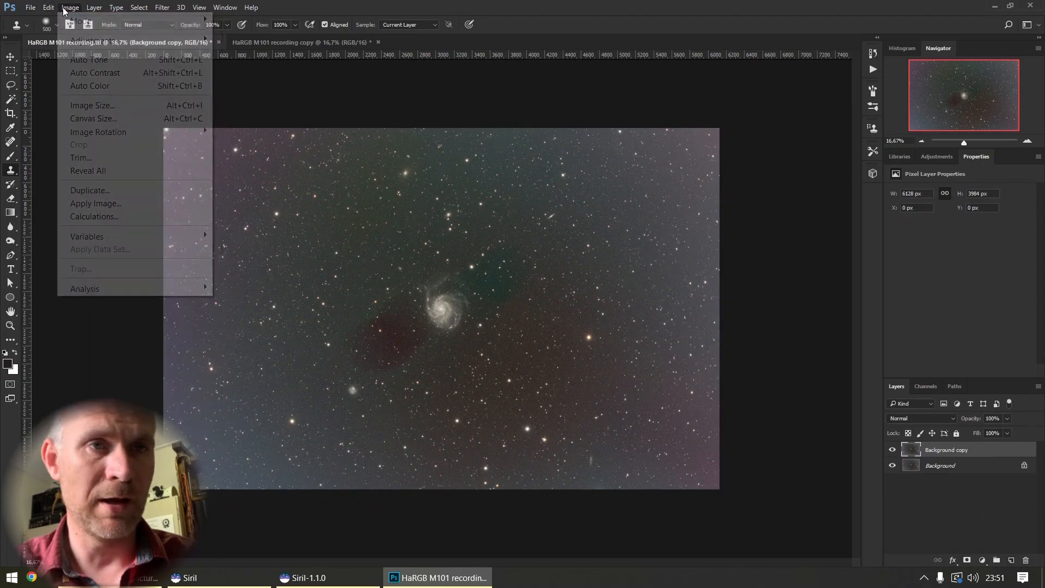
{"action": "left_click", "coordinate": [104, 204]}
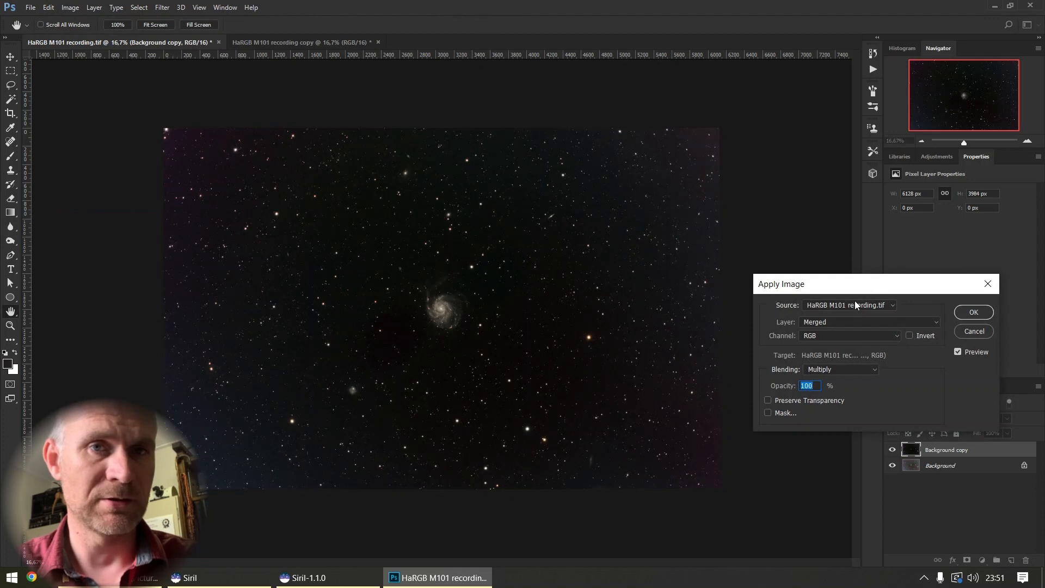
- Set the Apply Image source to the blurred HaRGB M101 recording copy, using its Background layer
{"action": "left_click", "coordinate": [855, 304]}
{"action": "left_click", "coordinate": [838, 322]}
{"action": "left_click", "coordinate": [827, 319]}
{"action": "left_click", "coordinate": [826, 315]}
- Try the Lighten blending mode in Apply Image and compare its preview with the original
{"action": "left_click", "coordinate": [834, 370]}
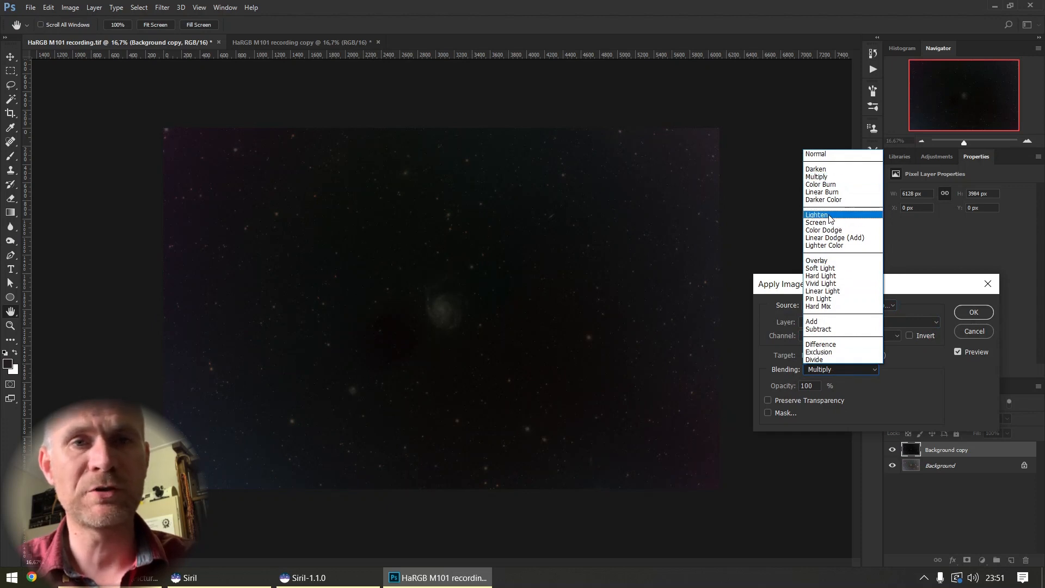
{"action": "left_click", "coordinate": [828, 217]}
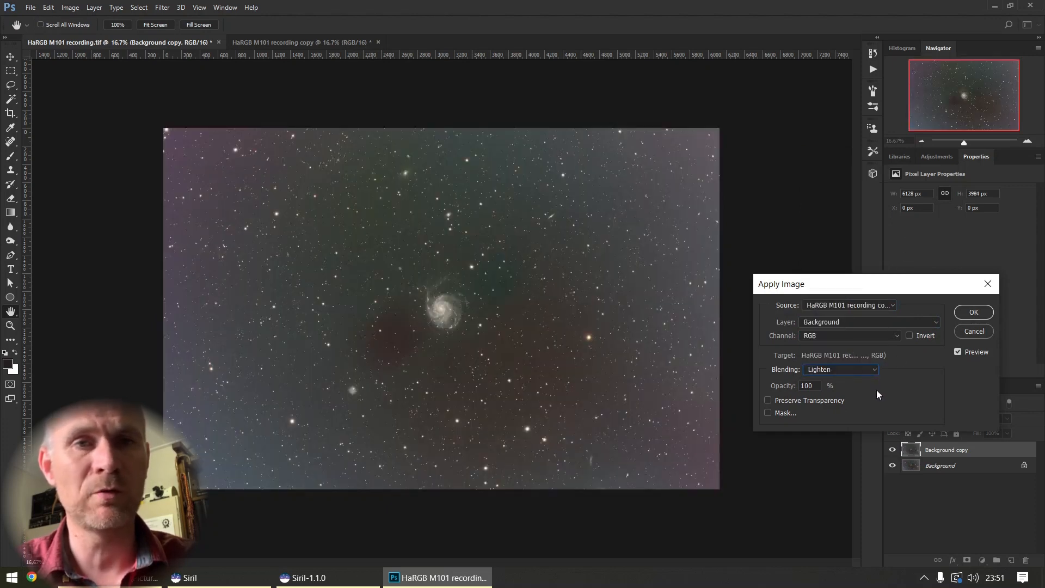
{"action": "left_click", "coordinate": [965, 353]}
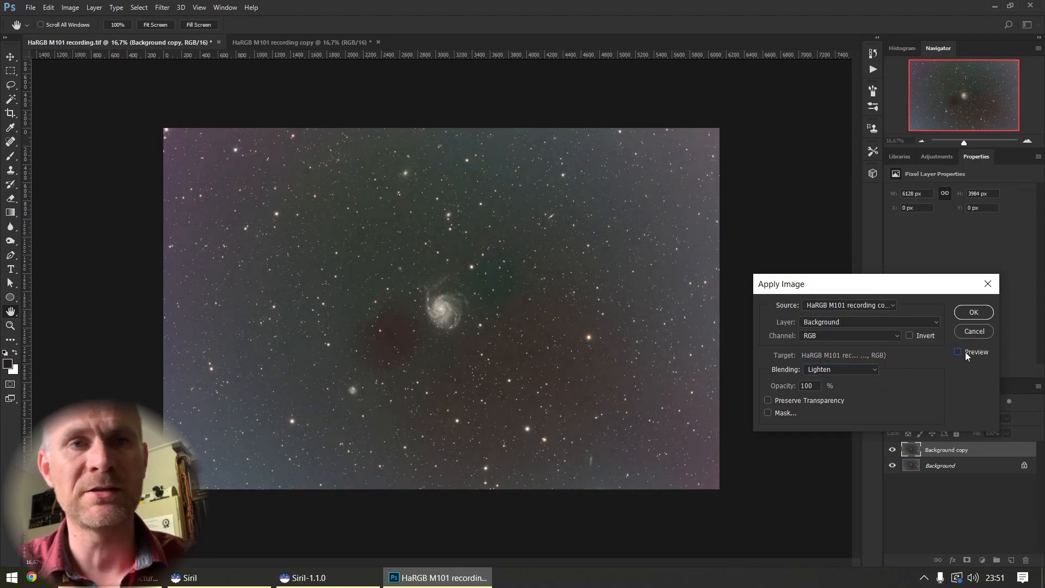
- Subtract the blurred background with Subtract blending, scale 1 and offset 70, checking the preview before applying it
{"action": "left_click", "coordinate": [829, 370]}
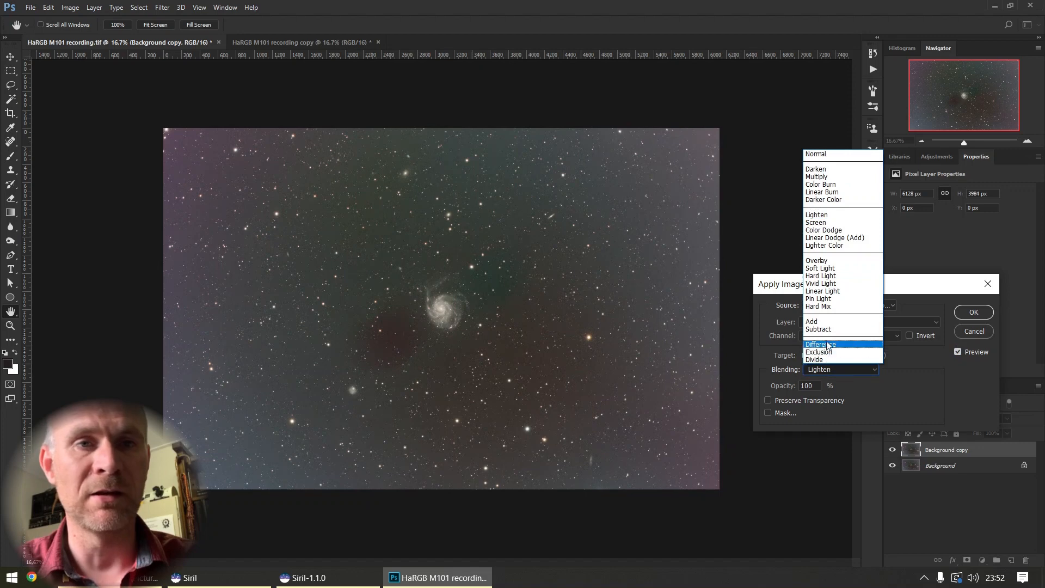
{"action": "left_click", "coordinate": [828, 329]}
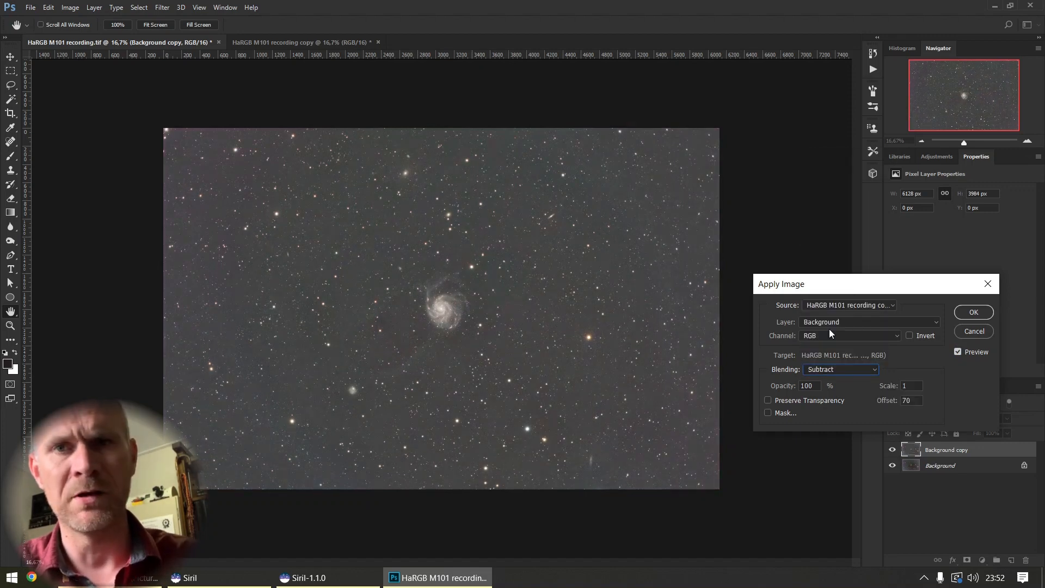
{"action": "left_click", "coordinate": [961, 352]}
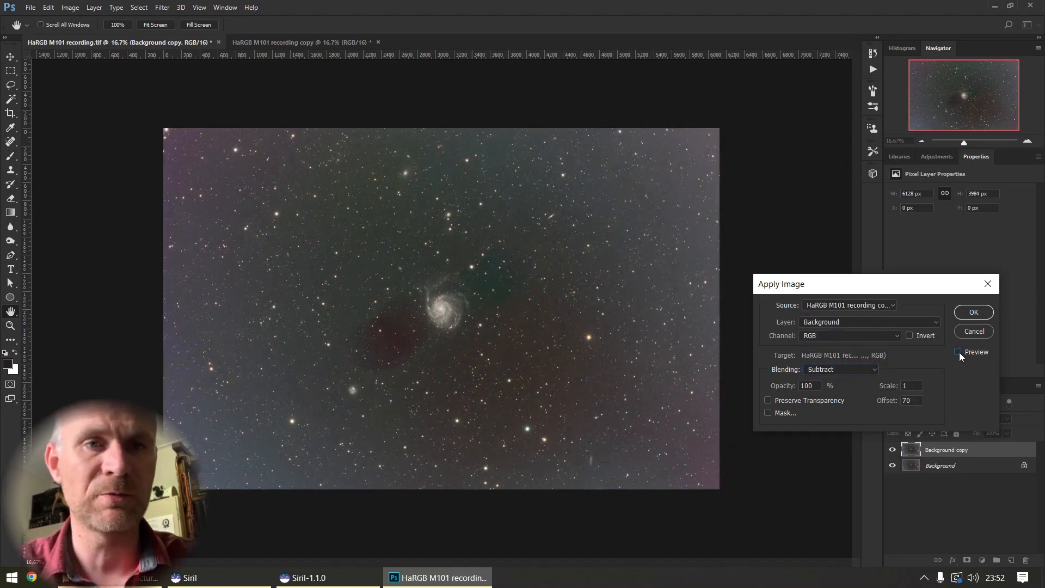
{"action": "left_click", "coordinate": [959, 352]}
{"action": "left_click", "coordinate": [959, 351]}
{"action": "left_click", "coordinate": [958, 351]}
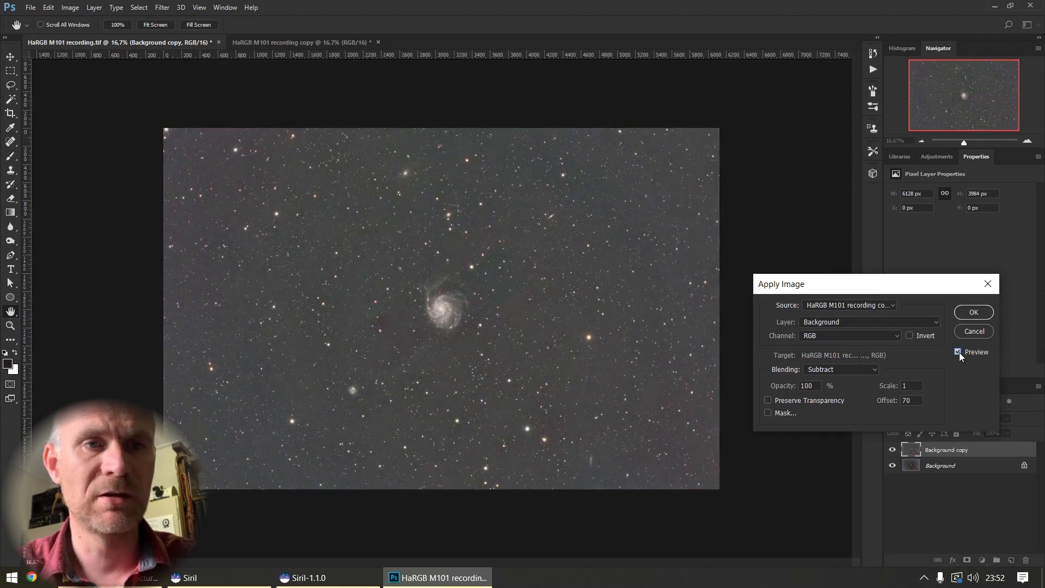
{"action": "left_click", "coordinate": [973, 313]}
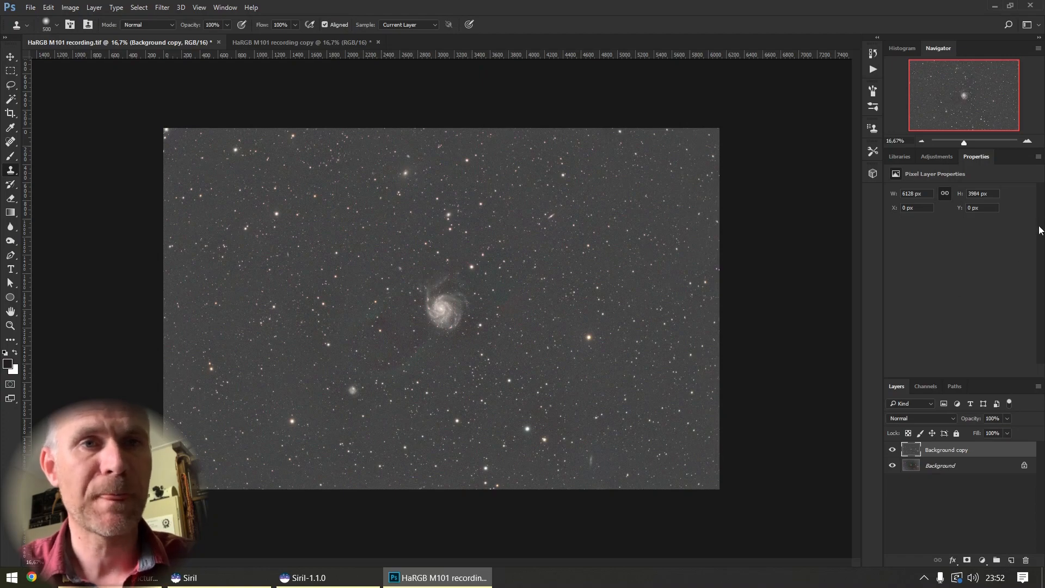
- Examine the galaxy at 50% and compare the image with and without the gradient-corrected layer
{"action": "left_click", "coordinate": [1027, 141]}
{"action": "left_click", "coordinate": [1027, 141]}
{"action": "left_click", "coordinate": [1026, 140]}
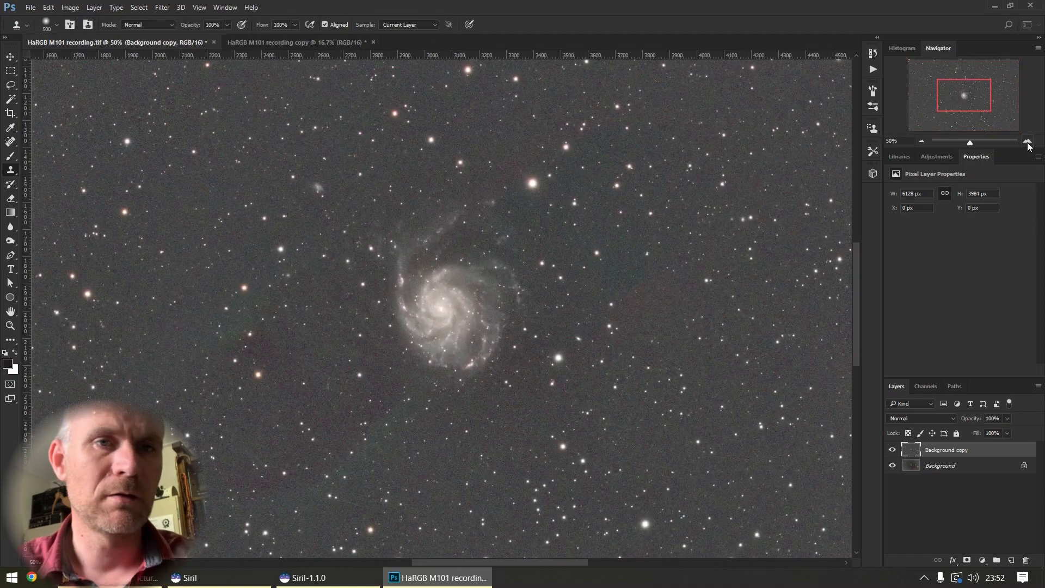
{"action": "left_click", "coordinate": [891, 449]}
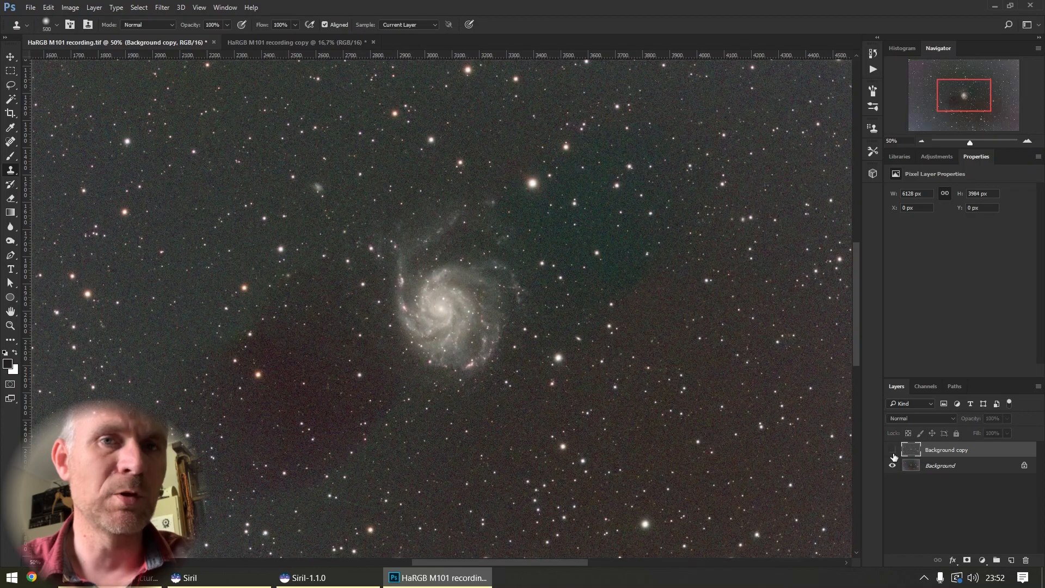
{"action": "left_click", "coordinate": [891, 450]}
{"action": "left_click", "coordinate": [892, 450]}
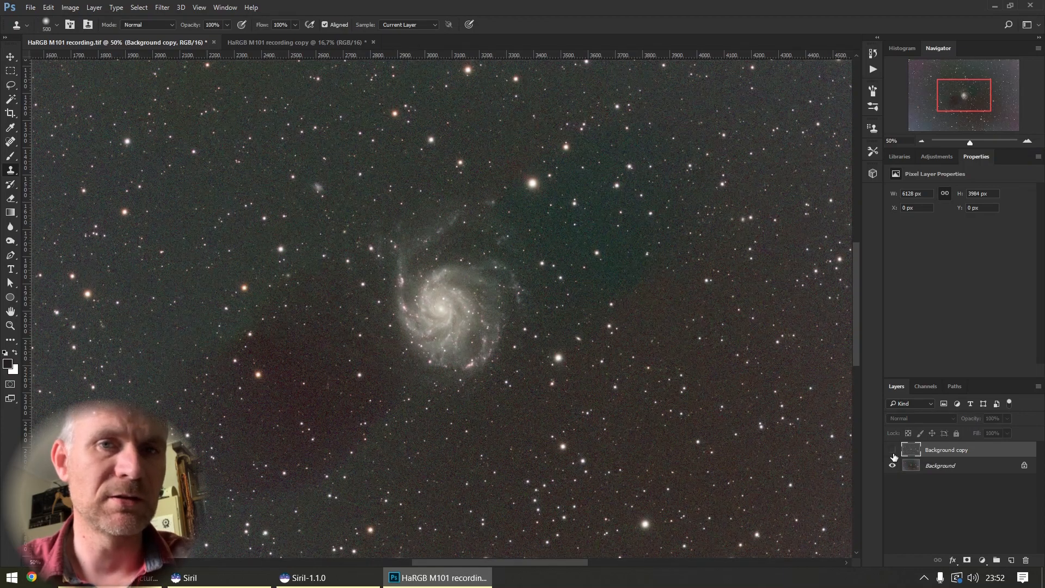
{"action": "left_click", "coordinate": [892, 450]}
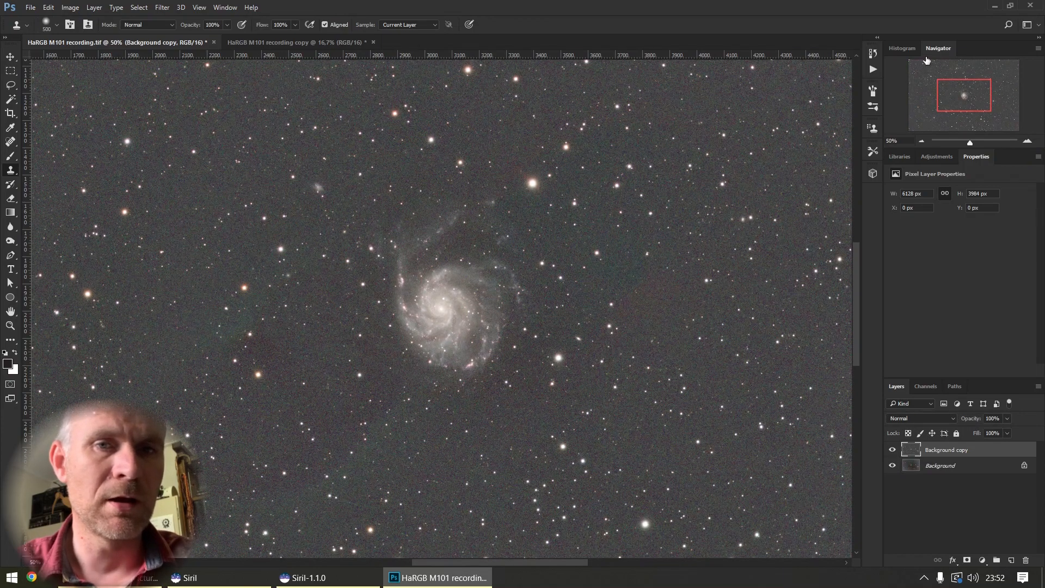
{"action": "left_click", "coordinate": [921, 141]}
{"action": "left_click", "coordinate": [921, 140]}
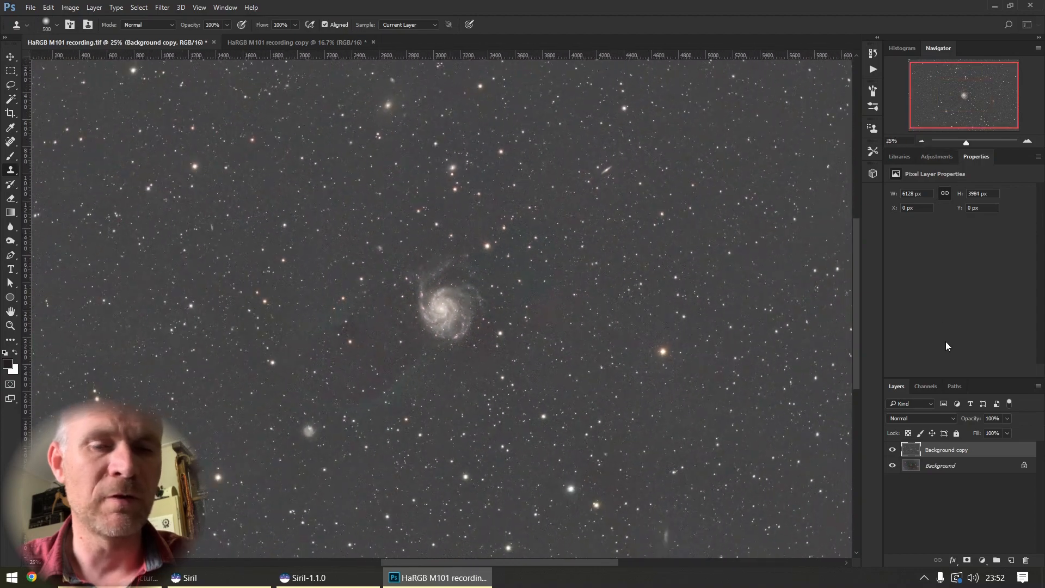
- Duplicate the gradient-corrected Background copy layer
{"action": "left_click_drag", "start_coordinate": [940, 453], "coordinate": [1009, 559]}
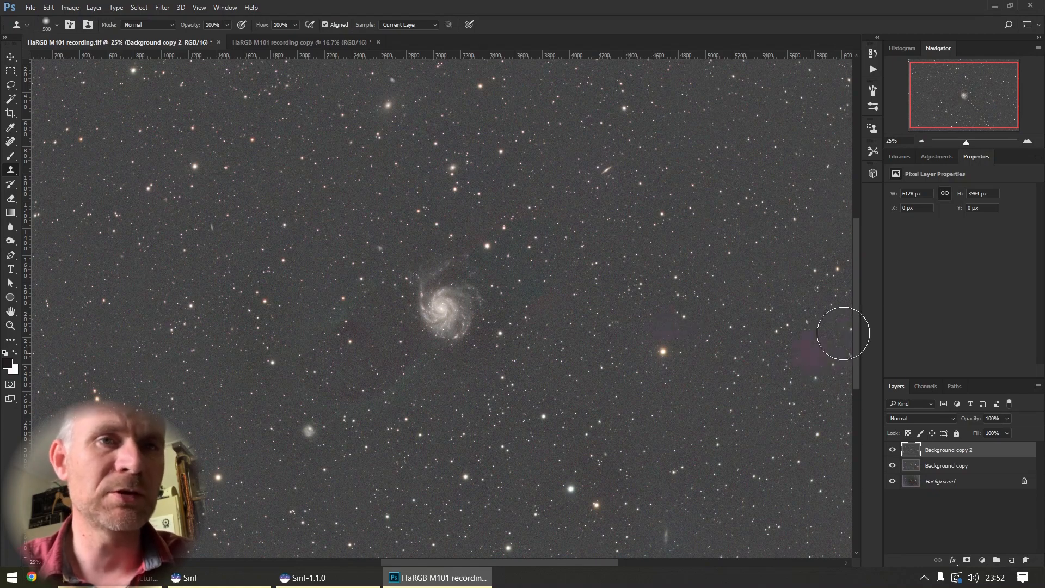
{"action": "left_click", "coordinate": [10, 70]}
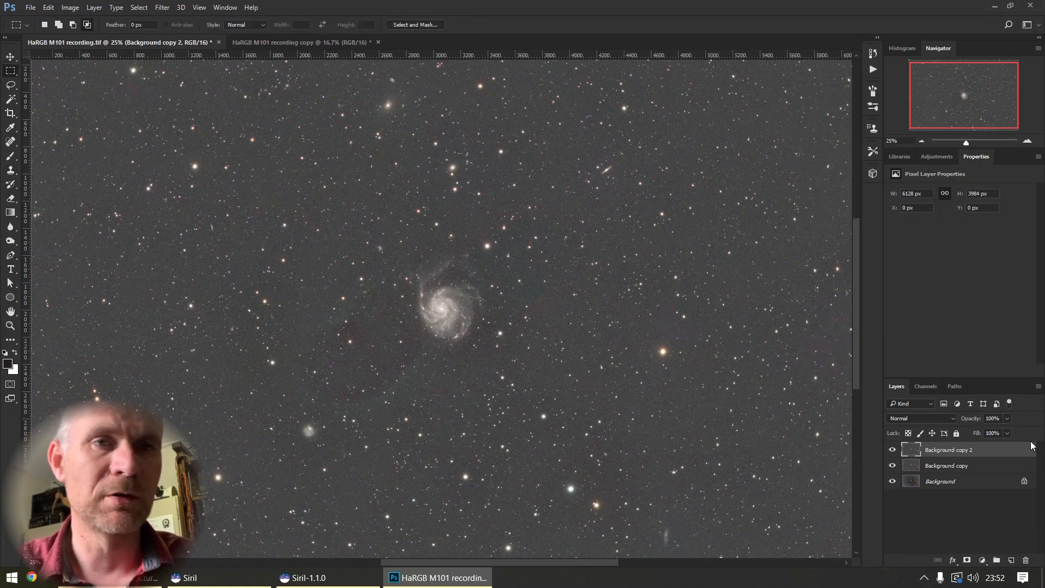
{"action": "left_click", "coordinate": [920, 142]}
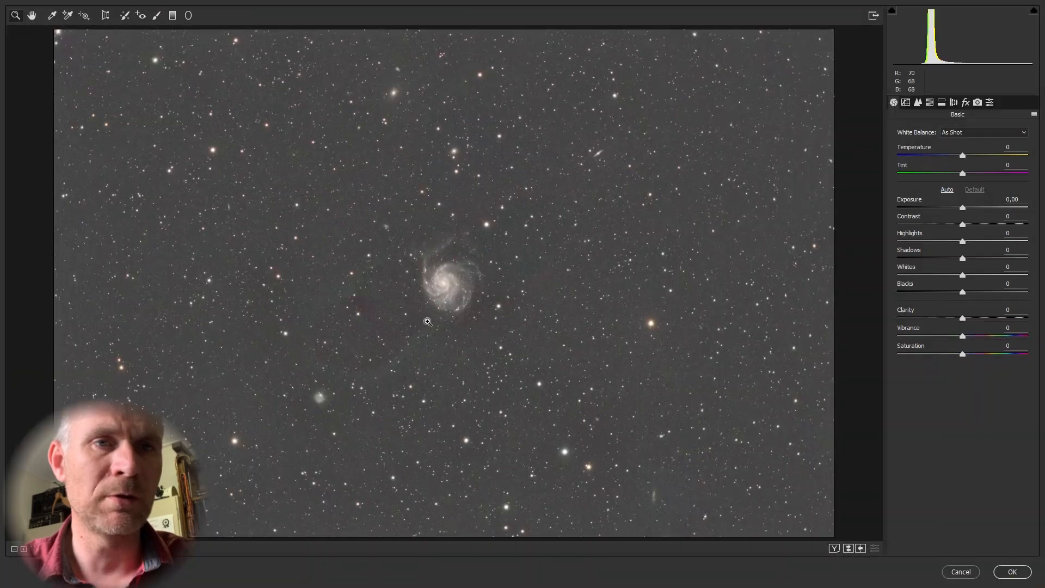
- Apply the Camera Raw Filter to the new layer with Saturation +31 and Clarity +29, judging the galaxy at 100%
{"action": "right_click", "coordinate": [445, 287]}
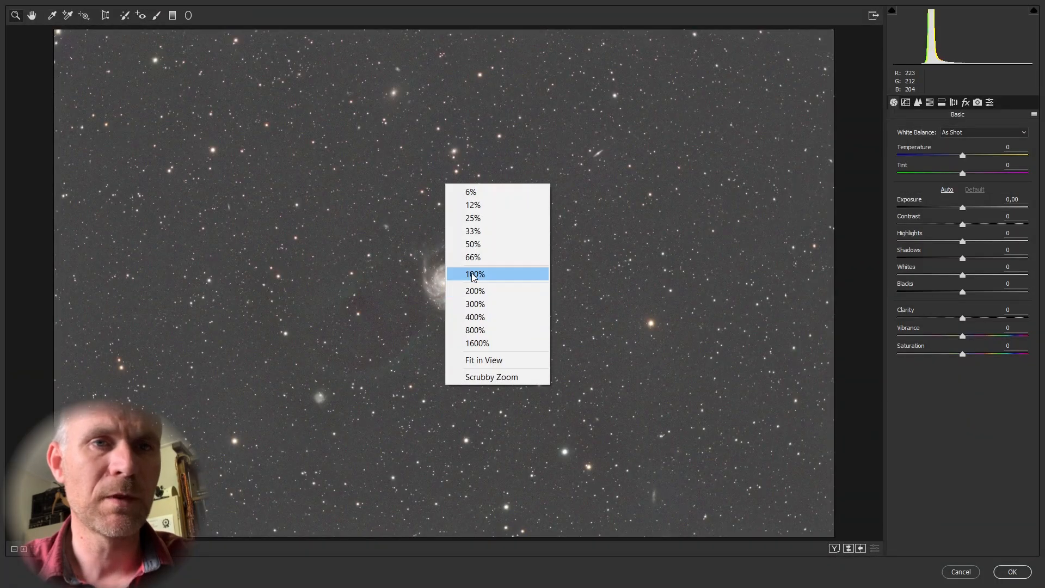
{"action": "left_click", "coordinate": [490, 270]}
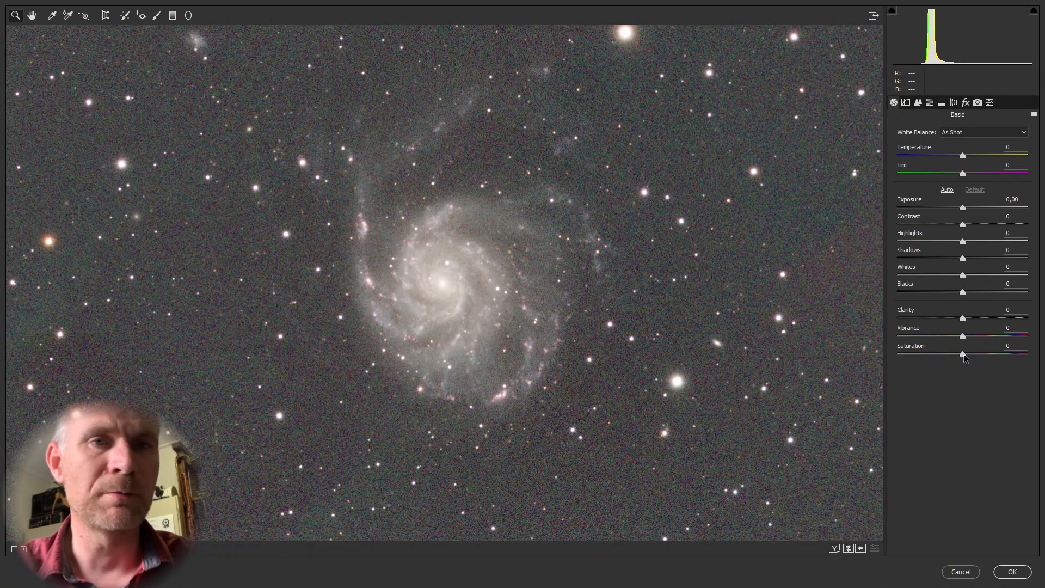
{"action": "left_click_drag", "start_coordinate": [963, 358], "coordinate": [988, 358]}
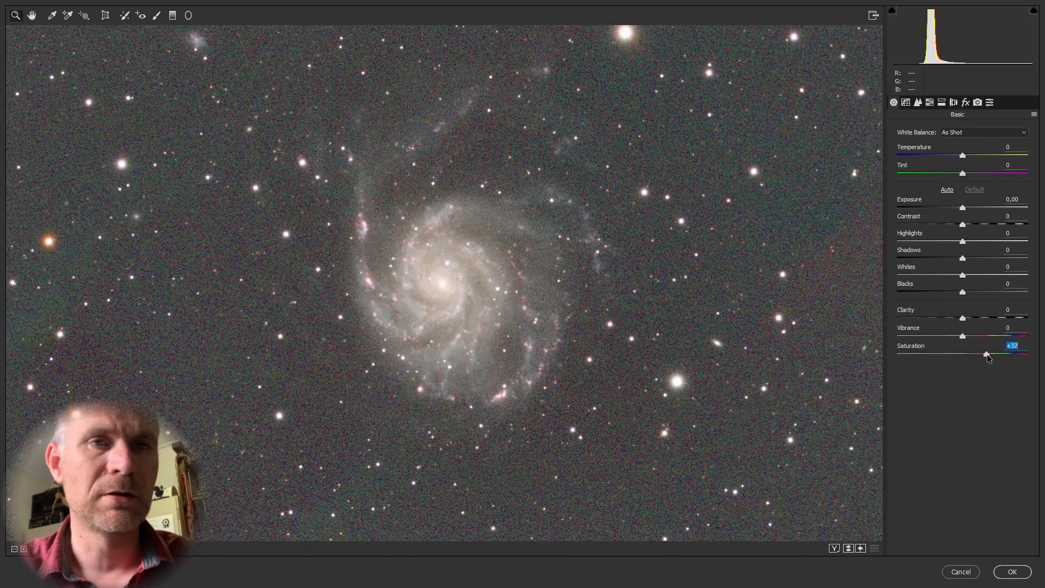
{"action": "left_click_drag", "start_coordinate": [962, 318], "coordinate": [996, 319]}
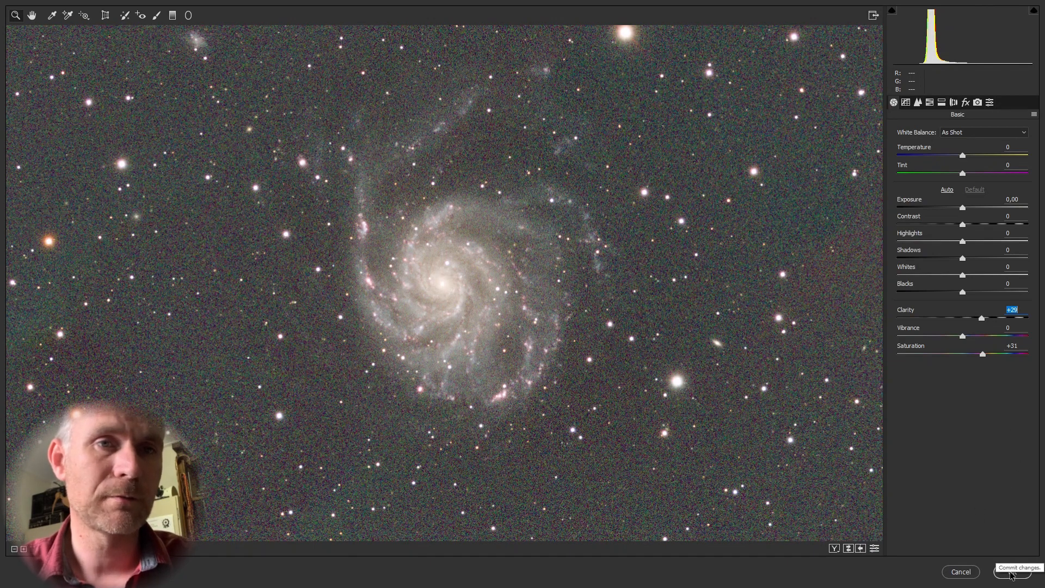
{"action": "left_click", "coordinate": [1011, 573]}
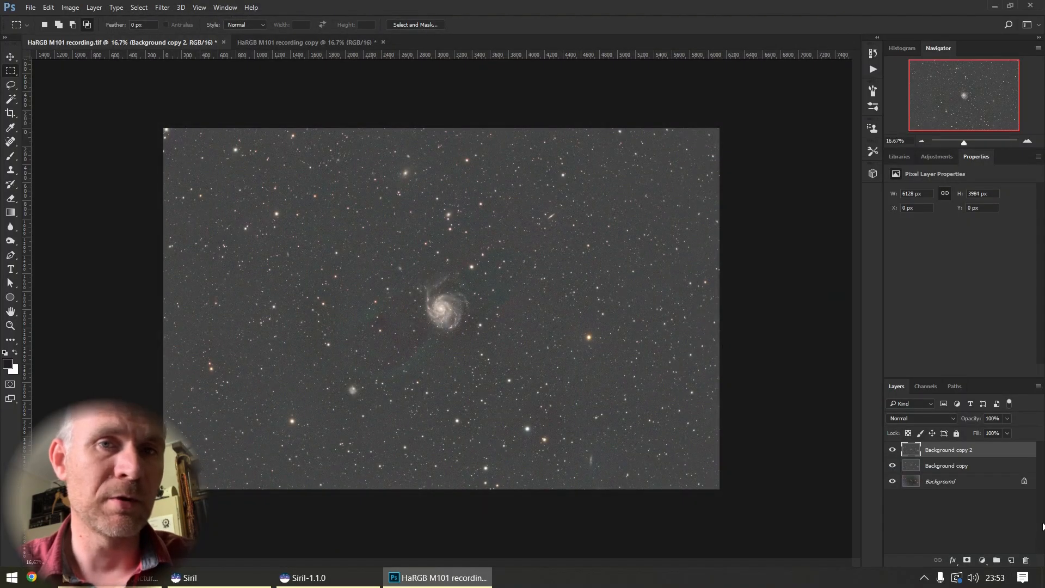
- Duplicate the Background copy 2 layer and set up a Color Range selection of the Shadows on the duplicate
{"action": "left_click_drag", "start_coordinate": [948, 455], "coordinate": [1011, 561]}
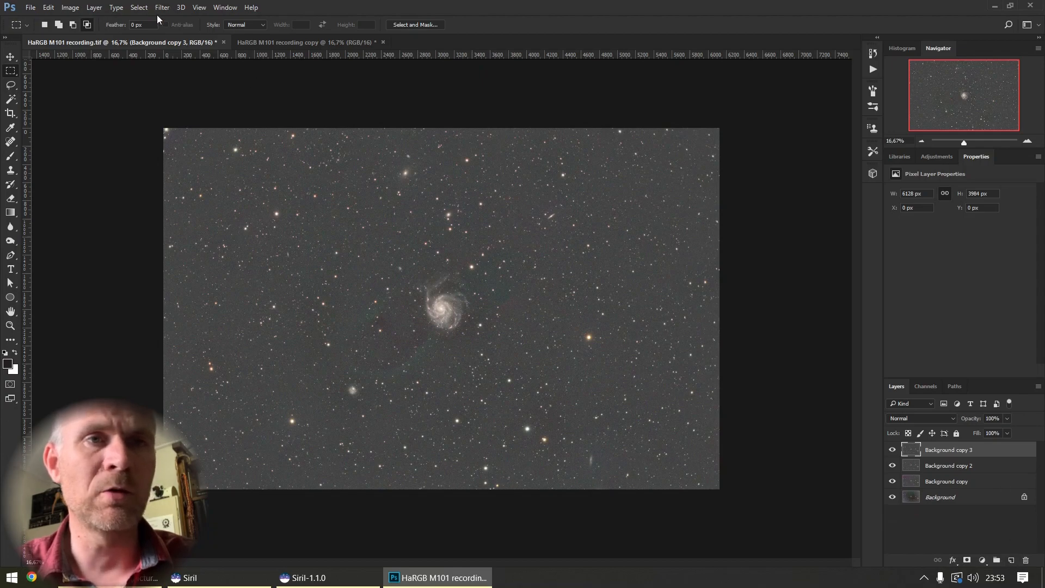
{"action": "left_click", "coordinate": [139, 8]}
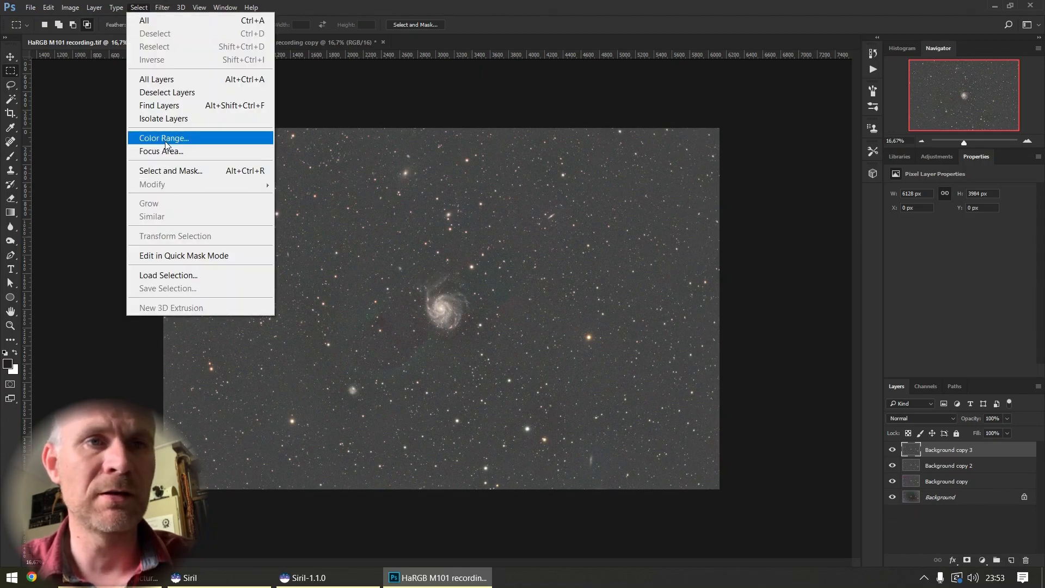
{"action": "left_click", "coordinate": [166, 140]}
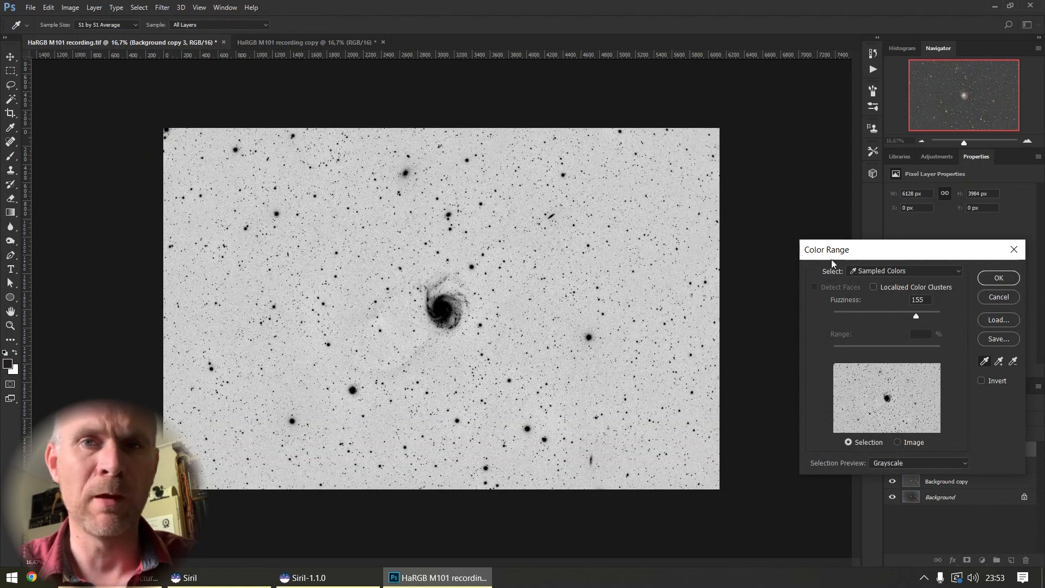
{"action": "left_click", "coordinate": [886, 273]}
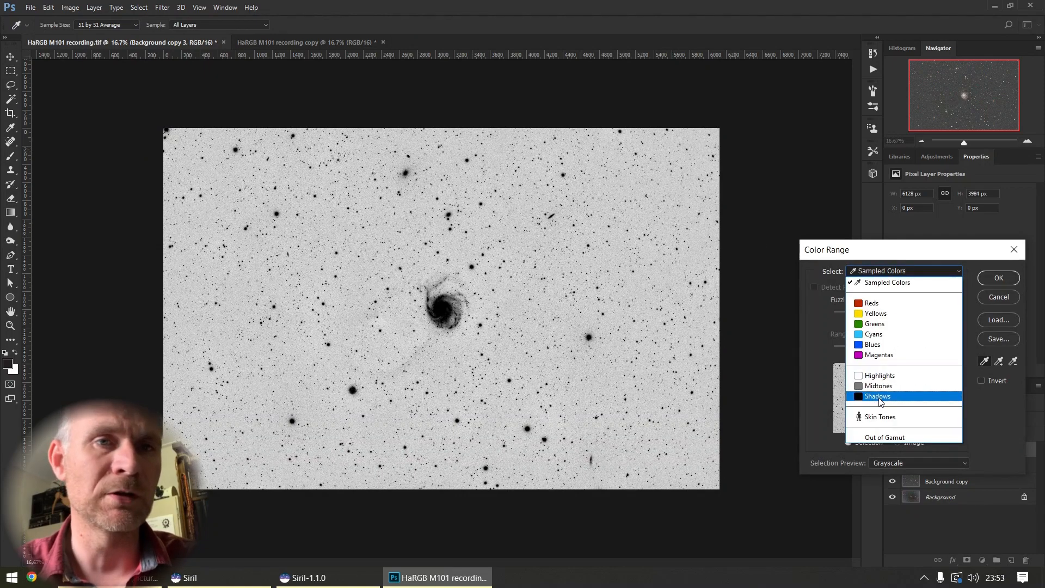
{"action": "left_click", "coordinate": [896, 395]}
- Refine the Shadows selection to Fuzziness 38% and Range 68, and use it as a layer mask on Background copy 3
{"action": "left_click_drag", "start_coordinate": [855, 315], "coordinate": [871, 318]}
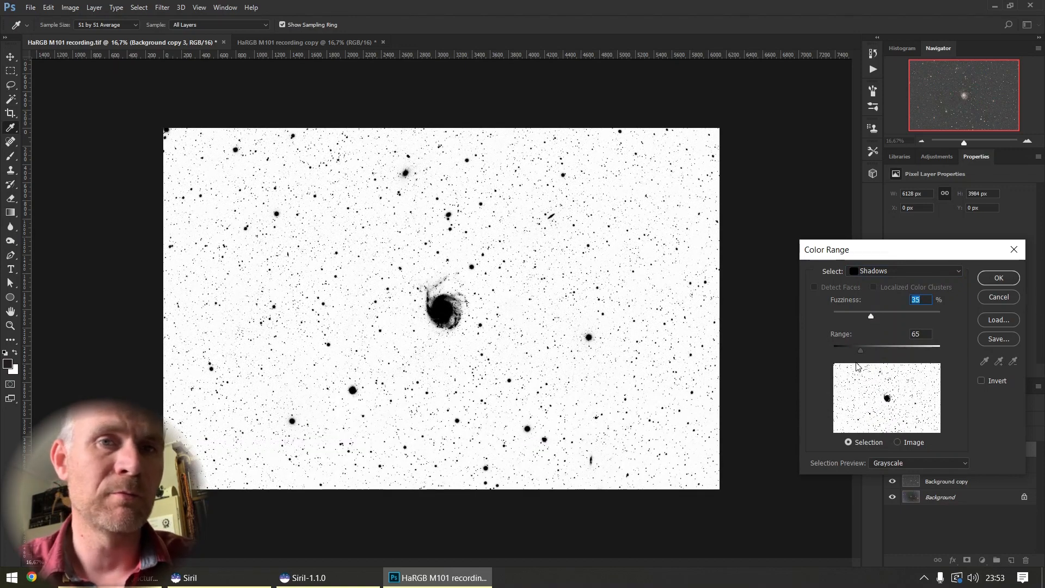
{"action": "left_click_drag", "start_coordinate": [859, 352], "coordinate": [867, 351]}
{"action": "left_click_drag", "start_coordinate": [873, 316], "coordinate": [860, 348]}
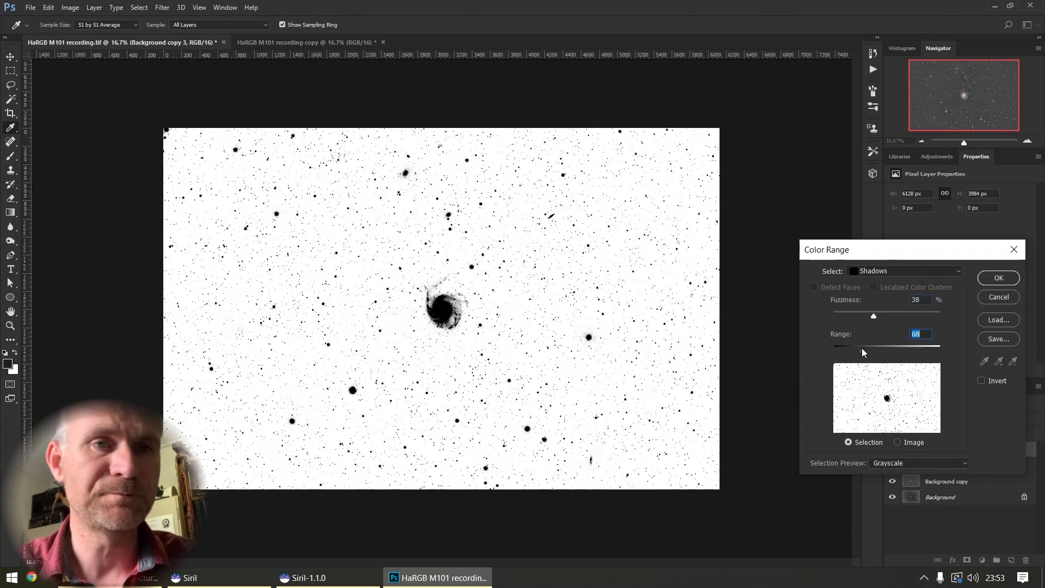
{"action": "left_click", "coordinate": [998, 279]}
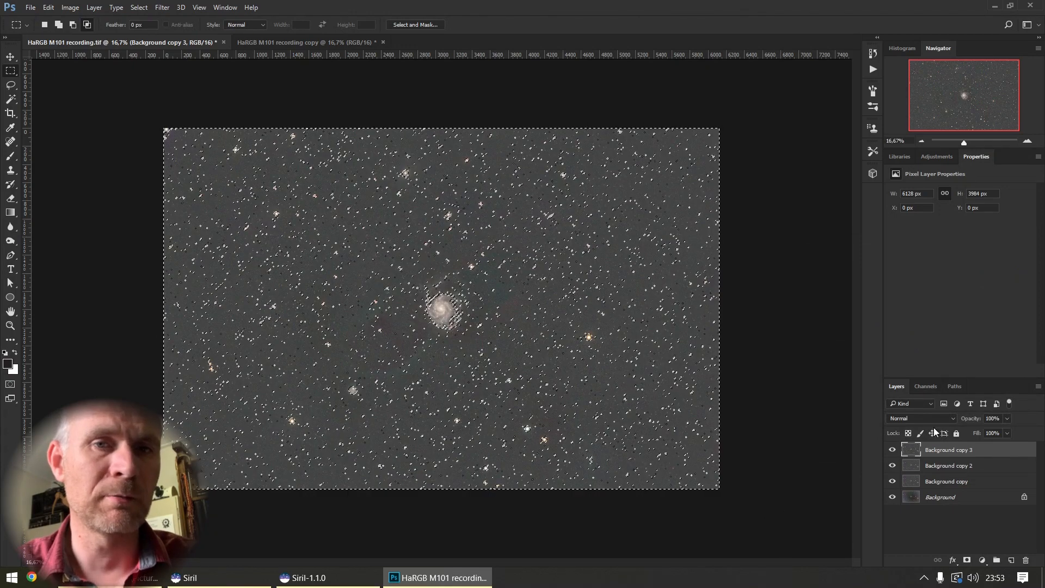
{"action": "left_click", "coordinate": [967, 561]}
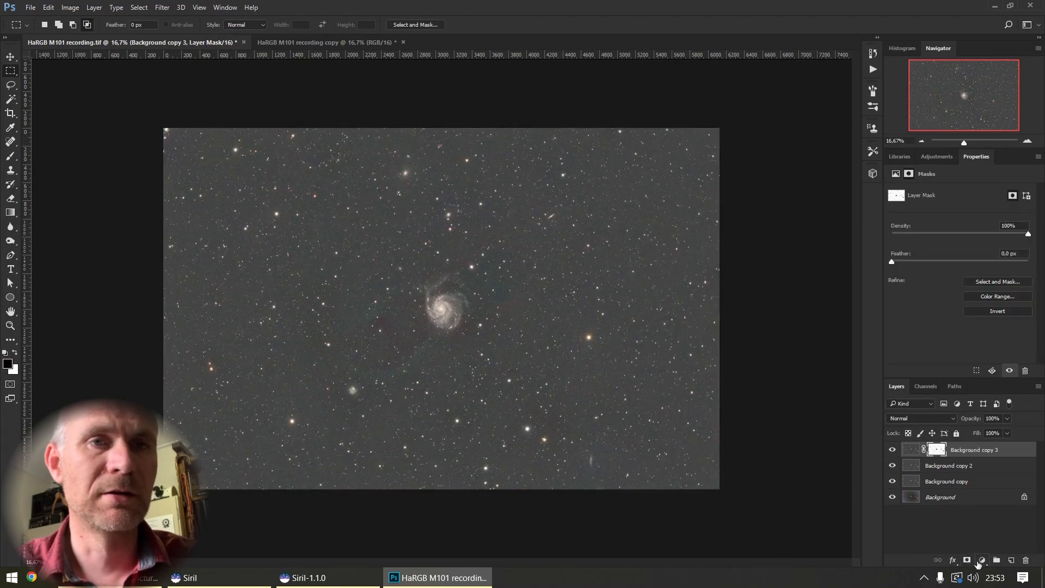
- Apply Camera Raw noise reduction to the Background copy 3 image with Luminance at maximum and Luminance Detail at minimum
{"action": "left_click", "coordinate": [910, 450]}
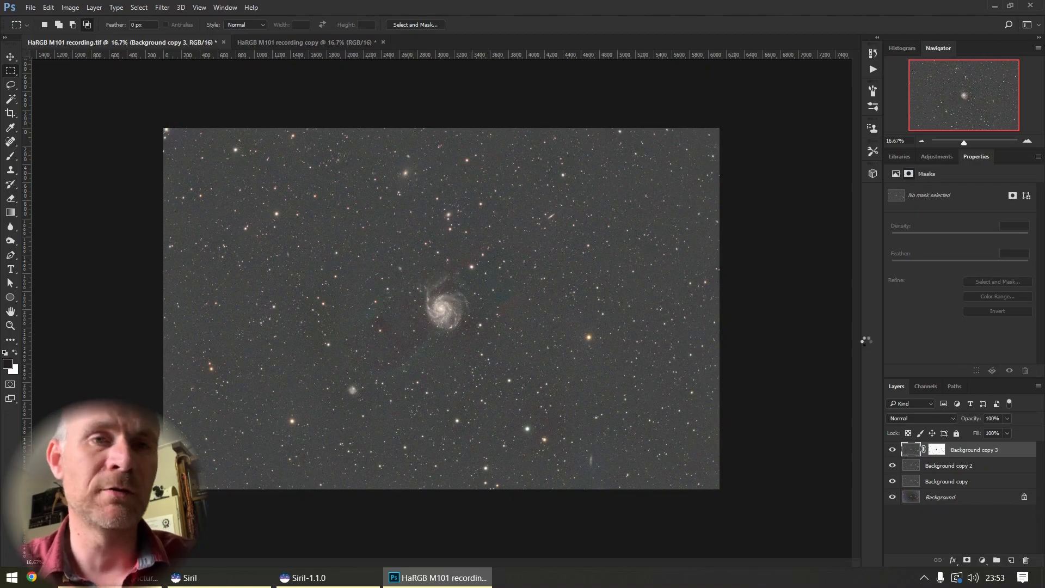
{"action": "key", "text": "ctrl+shift+a"}
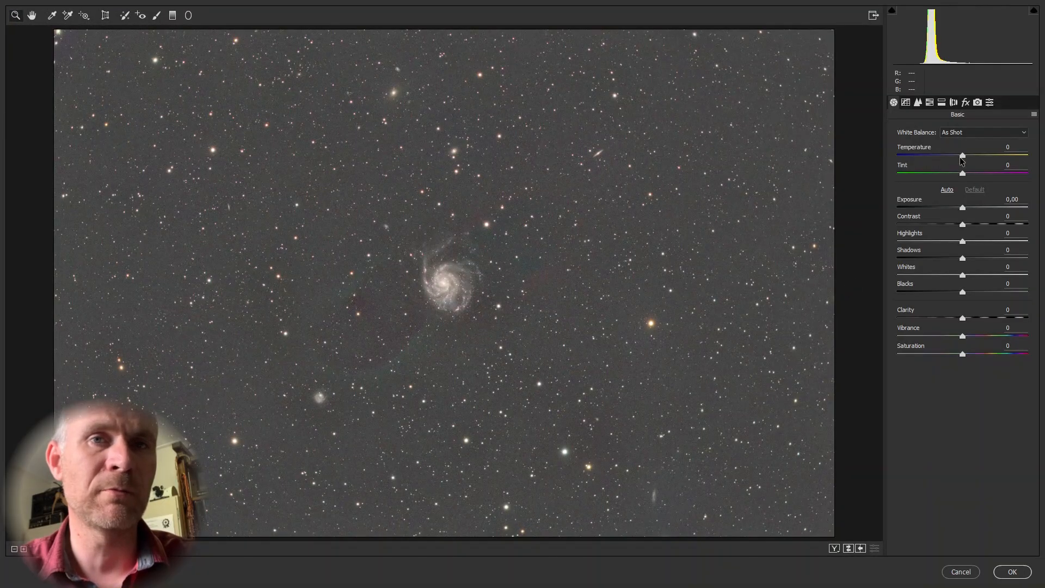
{"action": "left_click", "coordinate": [918, 103]}
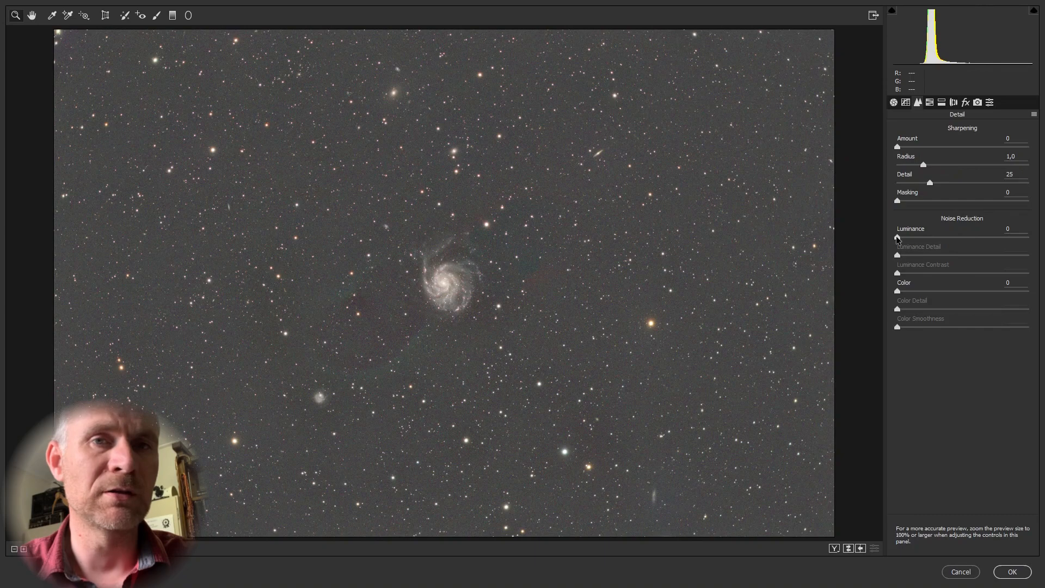
{"action": "left_click_drag", "start_coordinate": [898, 239], "coordinate": [1034, 240]}
{"action": "left_click_drag", "start_coordinate": [961, 256], "coordinate": [888, 262]}
{"action": "left_click", "coordinate": [1012, 572]}
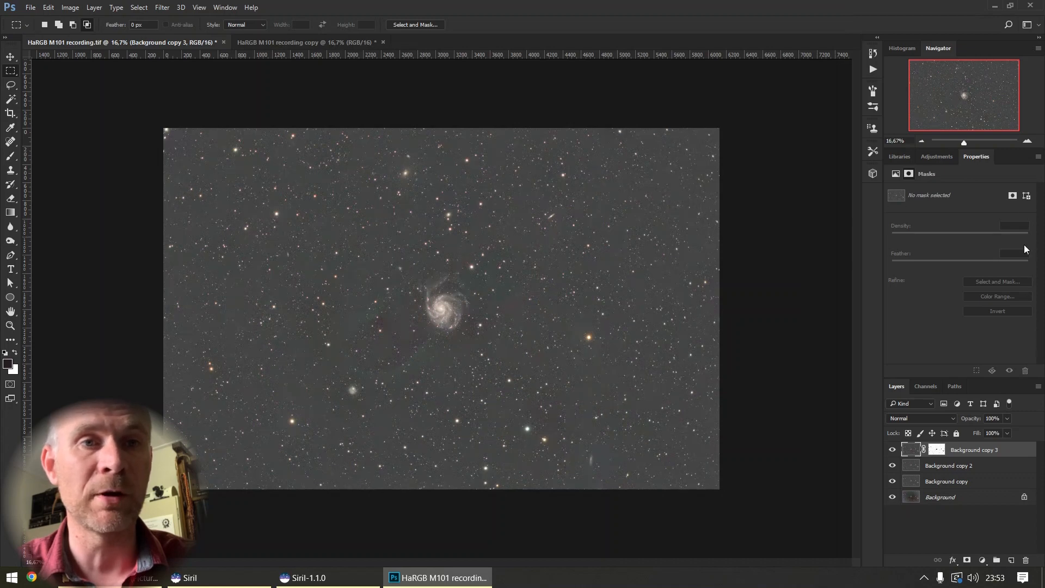
- Reduce the opacity of Background copy 3 to 50% and compare the image with and without that layer
{"action": "left_click", "coordinate": [1026, 140]}
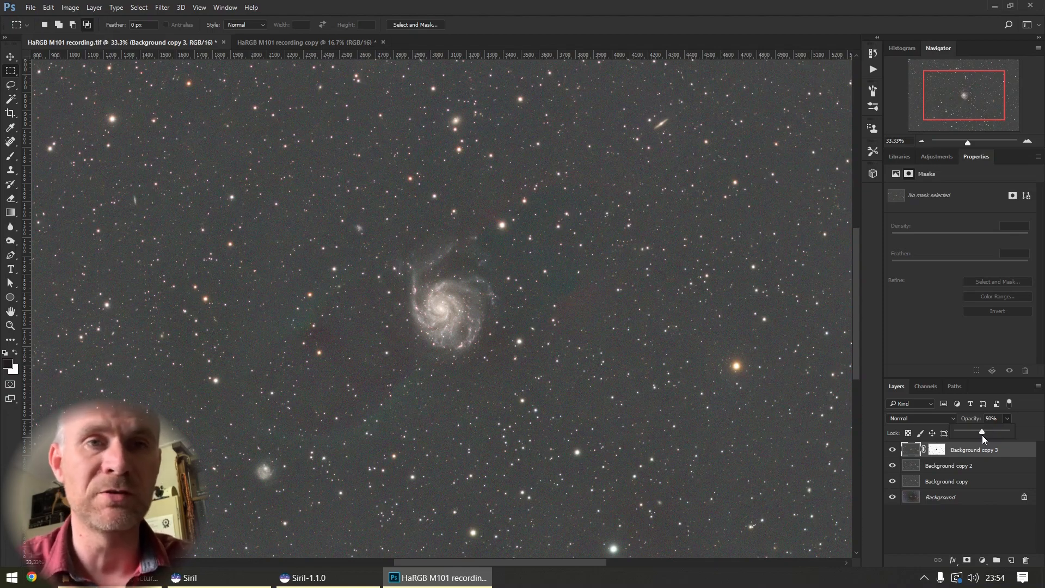
{"action": "left_click", "coordinate": [891, 449]}
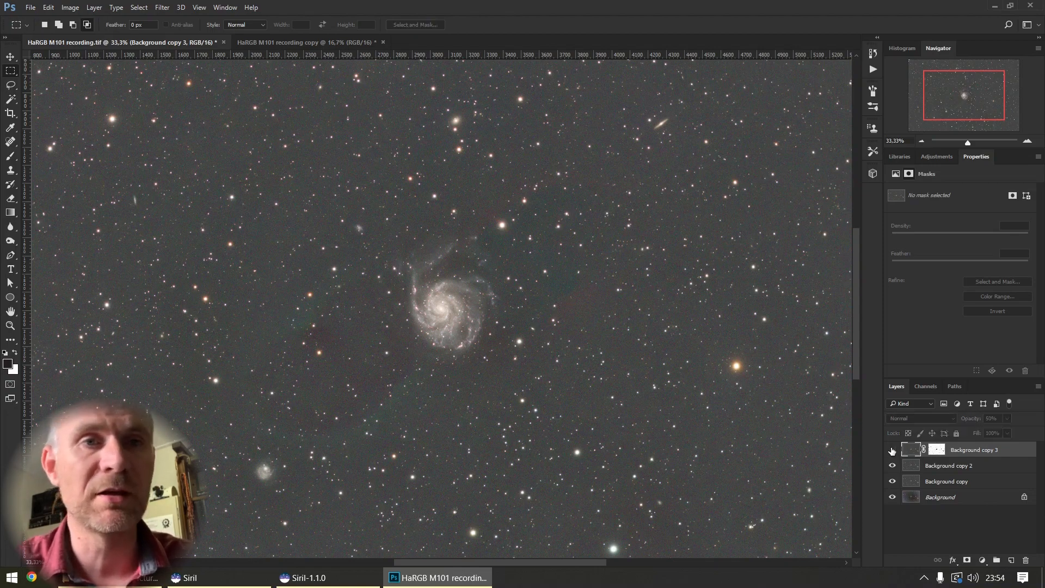
{"action": "left_click", "coordinate": [920, 141]}
{"action": "left_click", "coordinate": [919, 141]}
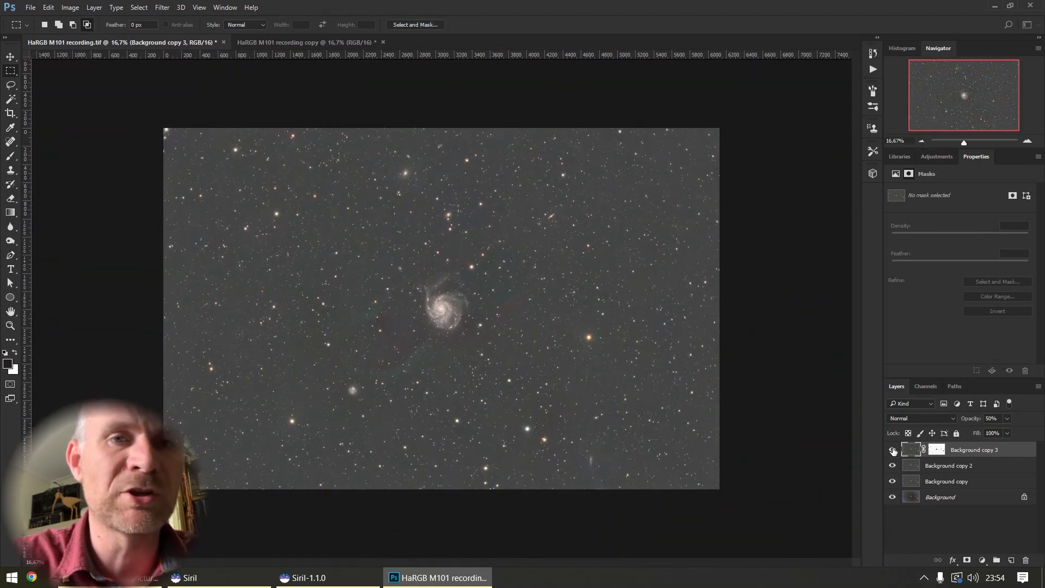
- Stamp all visible layers into a new top layer and start a Levels adjustment with the target shadow colour at RGB 30, 30, 30
{"action": "key", "text": "ctrl+alt+shift+e"}
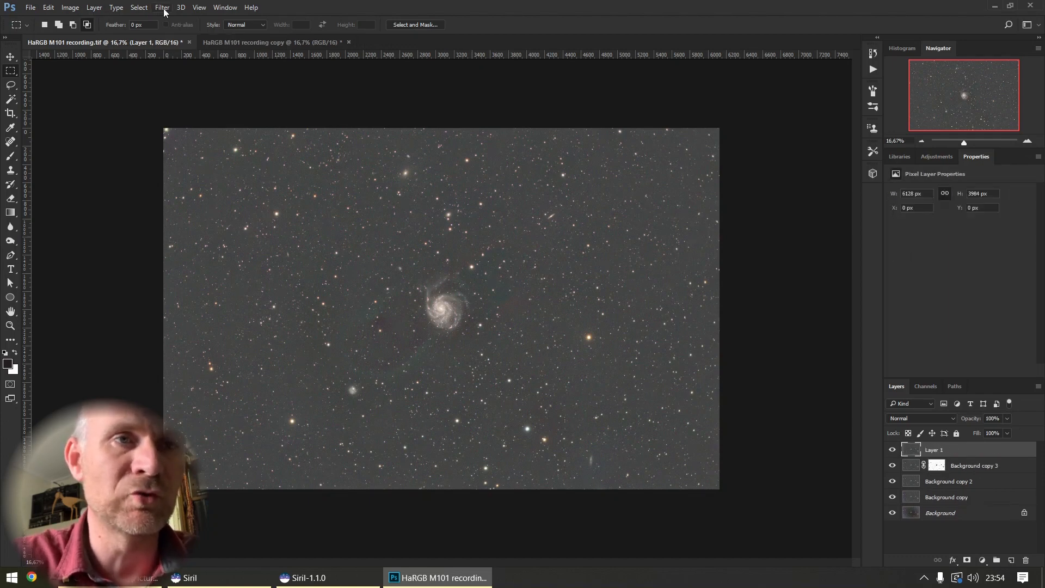
{"action": "left_click", "coordinate": [71, 8]}
{"action": "mouse_move", "coordinate": [108, 40]}
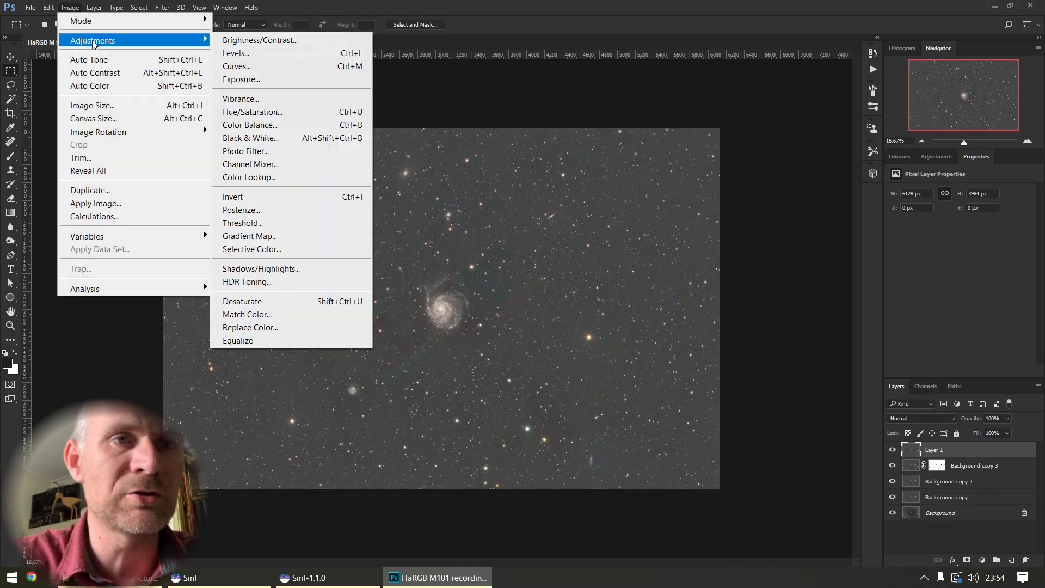
{"action": "left_click", "coordinate": [274, 54]}
{"action": "double_click", "coordinate": [981, 365]}
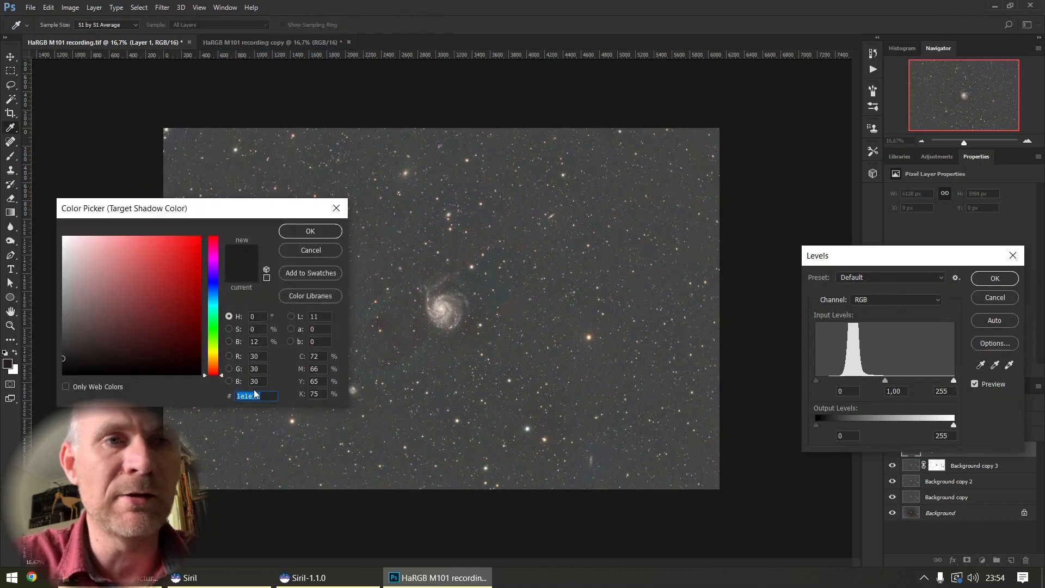
{"action": "left_click", "coordinate": [309, 233]}
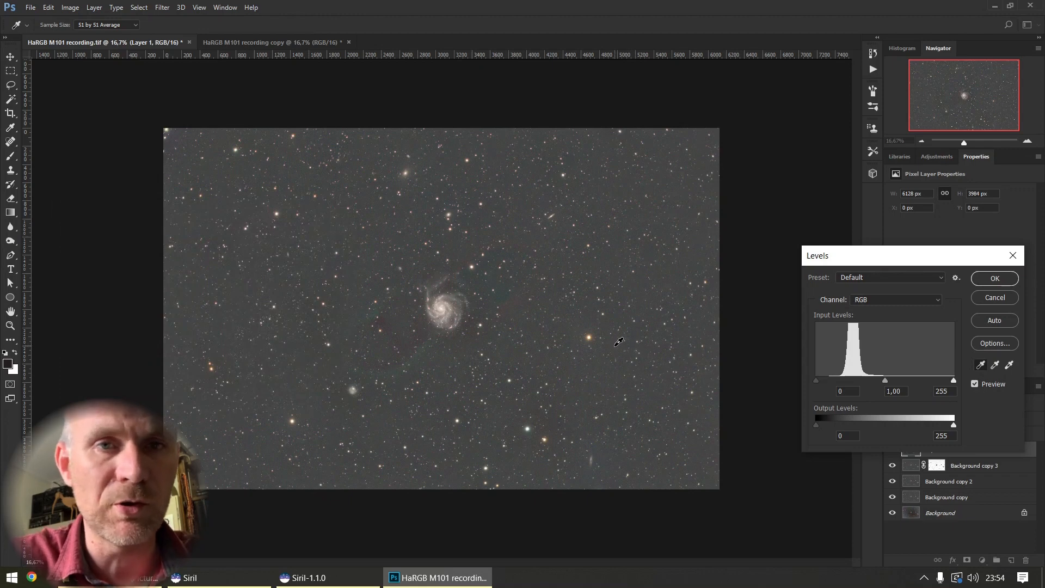
- Set the Levels black point from empty sky just below the bright orange star, using a 51 by 51 Average sample, and apply it
{"action": "left_click", "coordinate": [97, 25]}
{"action": "left_click", "coordinate": [104, 26]}
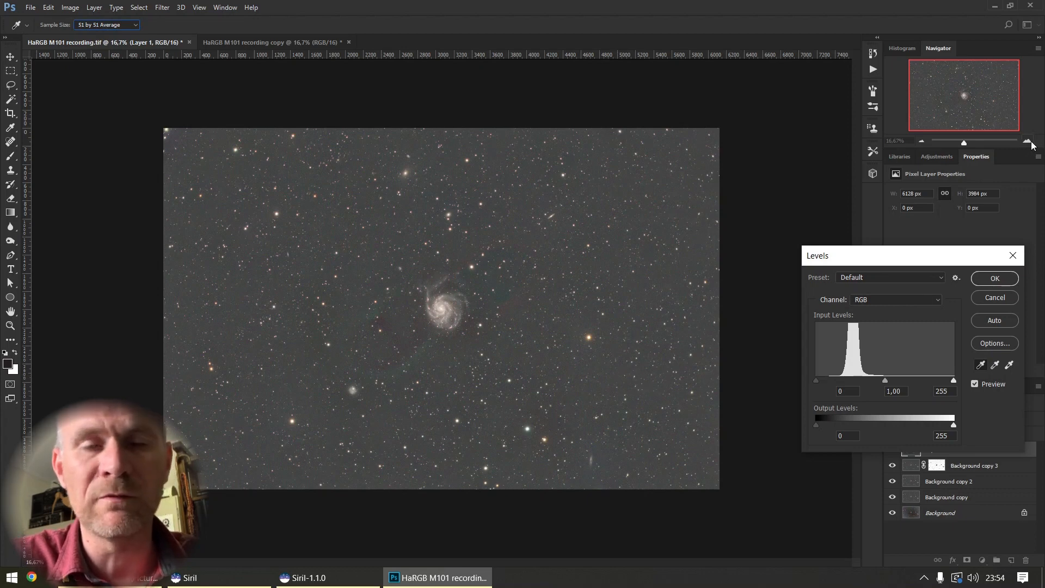
{"action": "left_click_drag", "start_coordinate": [896, 259], "coordinate": [816, 302]}
{"action": "scroll", "coordinate": [634, 370], "scroll_direction": "up", "scroll_amount": 3}
{"action": "scroll", "coordinate": [634, 370], "scroll_direction": "up", "scroll_amount": 1}
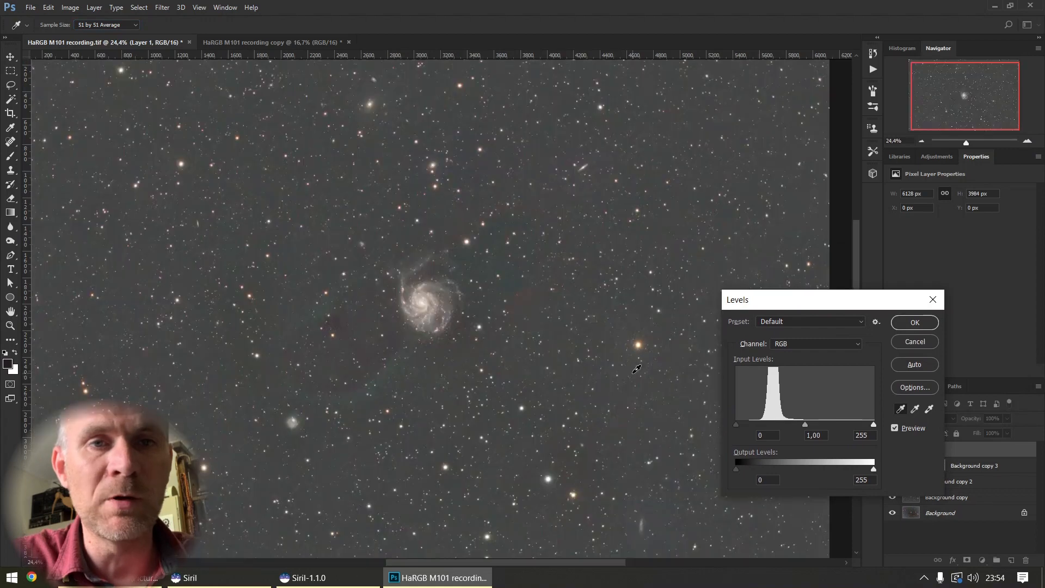
{"action": "left_click", "coordinate": [613, 394]}
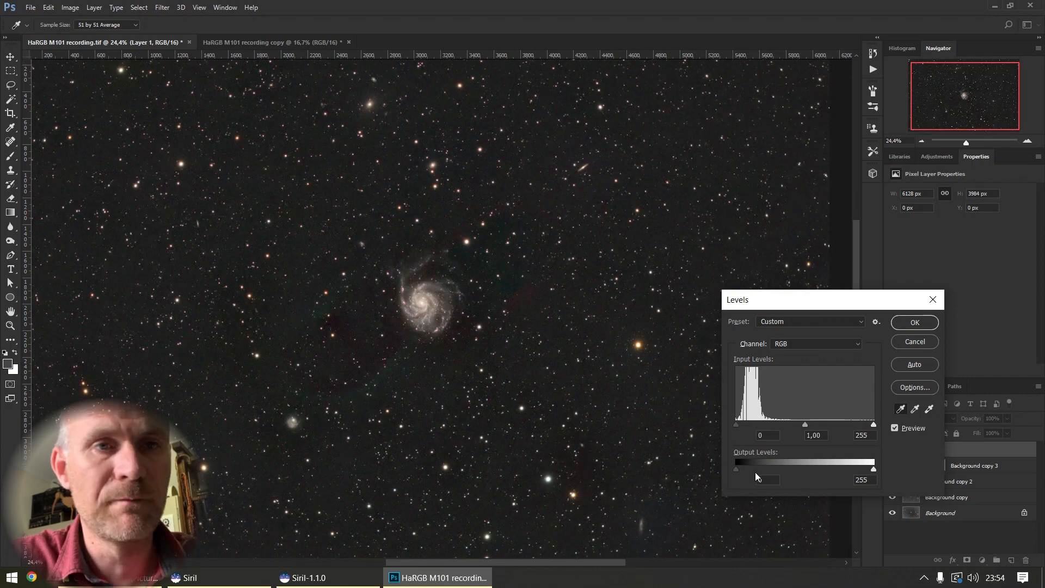
{"action": "left_click", "coordinate": [914, 322]}
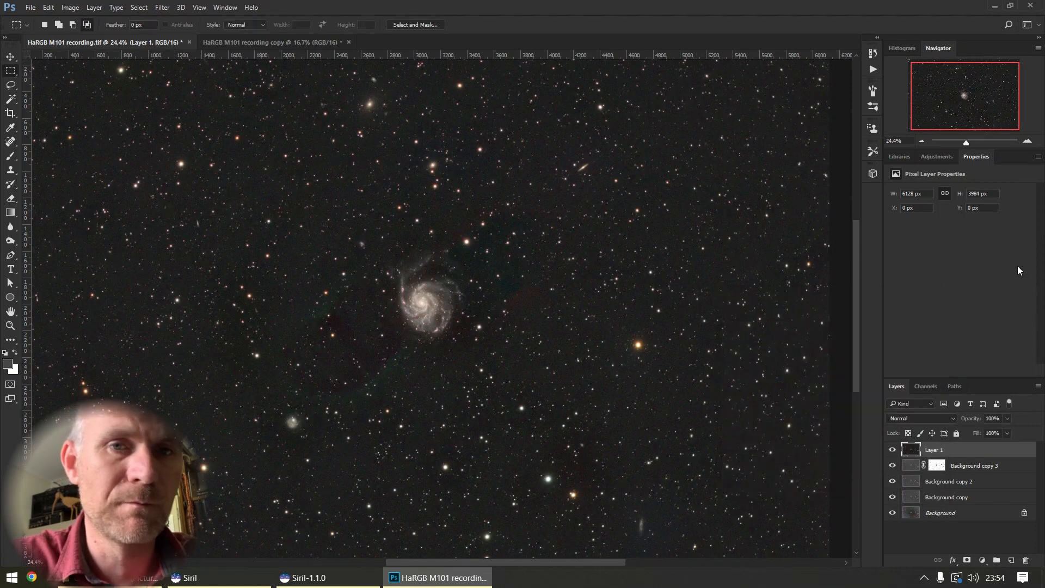
- Stamp the visible layers into another new layer and mask it with a Color Range selection of Shadows, Fuzziness 47% and Range 12
{"action": "left_click", "coordinate": [922, 143]}
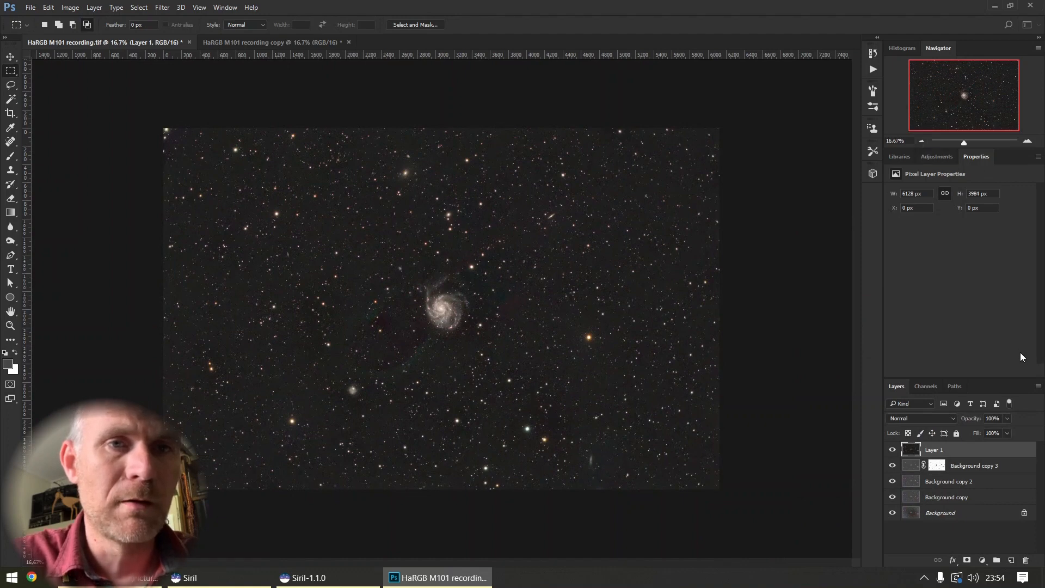
{"action": "key", "text": "ctrl+alt+shift+e"}
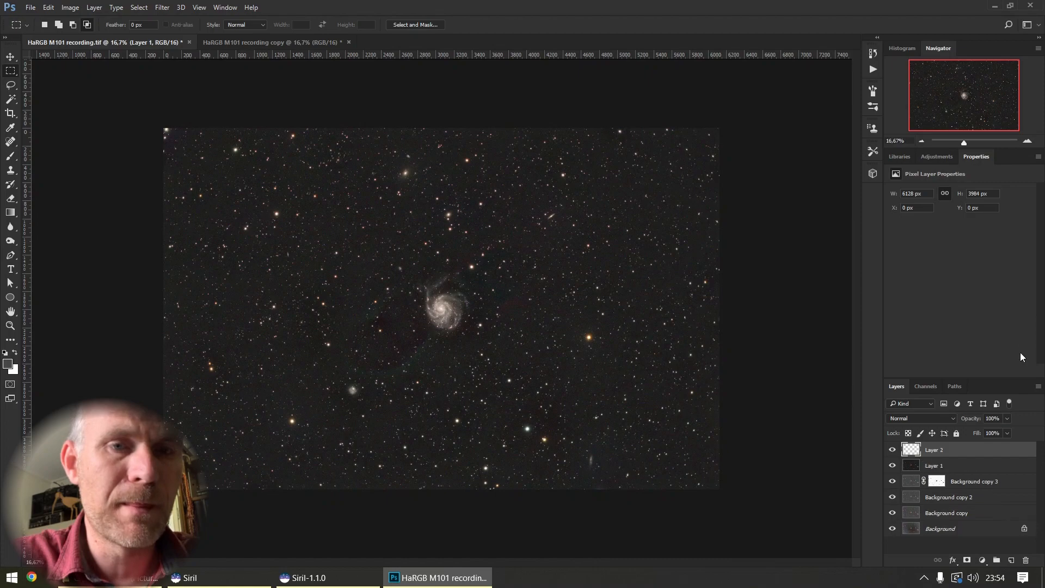
{"action": "left_click", "coordinate": [1028, 139]}
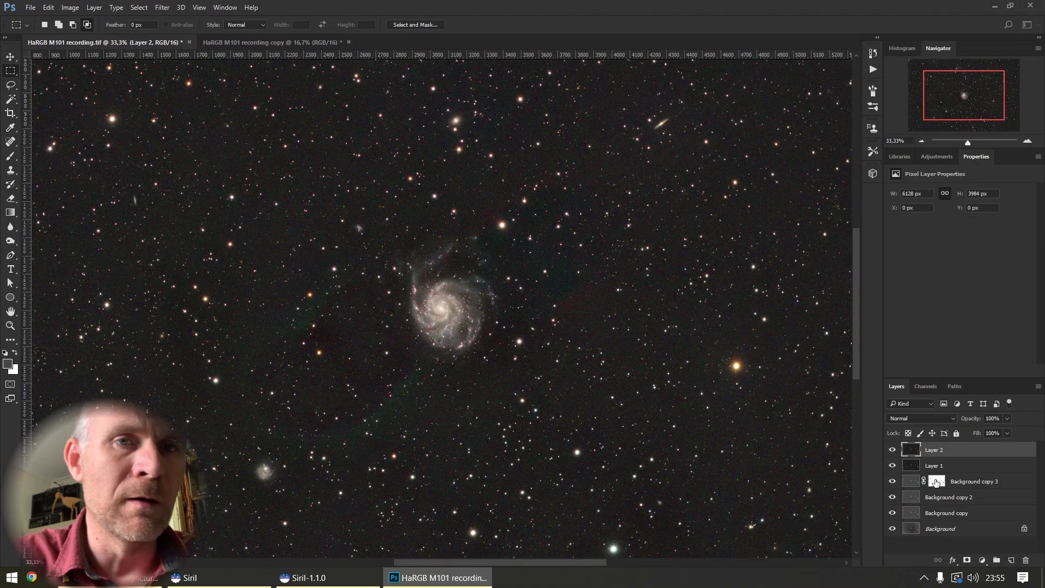
{"action": "left_click", "coordinate": [139, 8]}
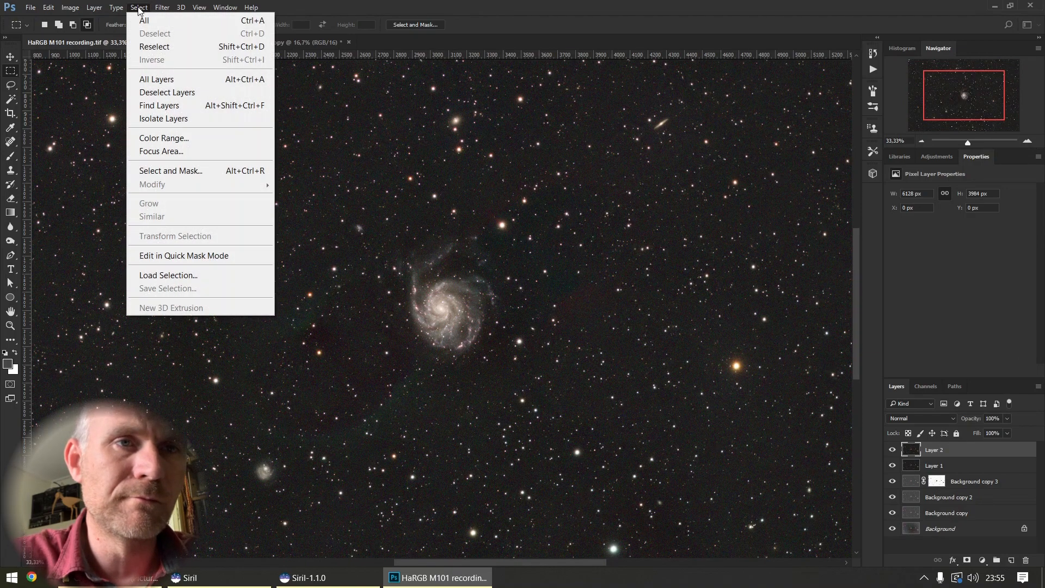
{"action": "left_click", "coordinate": [164, 138]}
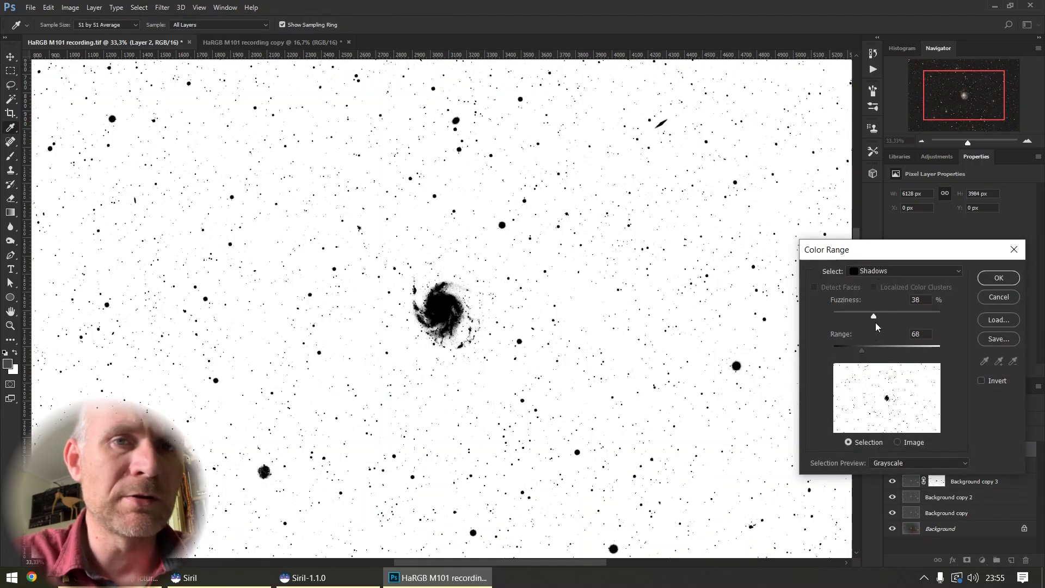
{"action": "left_click_drag", "start_coordinate": [860, 350], "coordinate": [838, 353]}
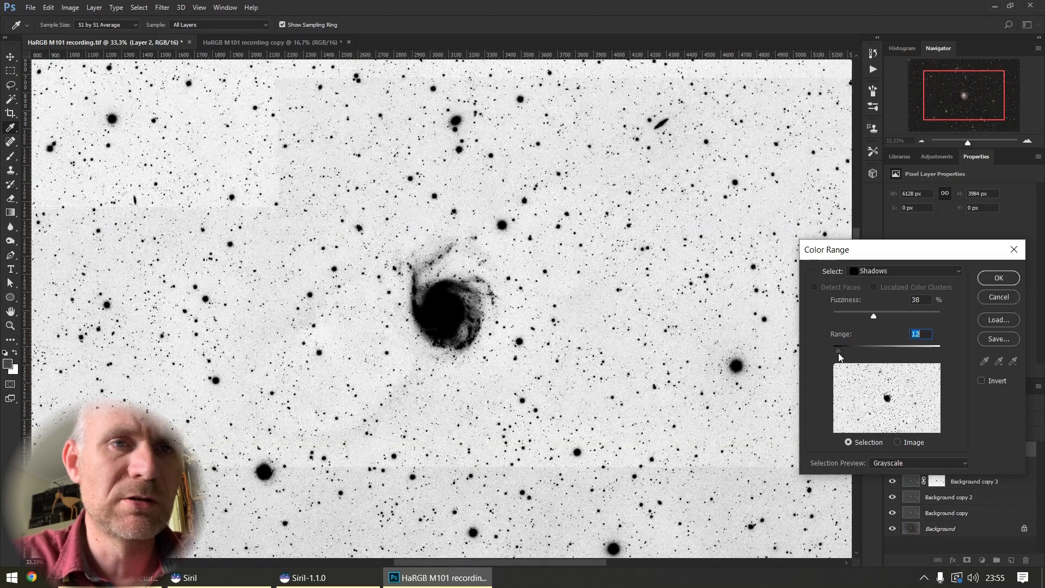
{"action": "mouse_move", "coordinate": [874, 315]}
{"action": "left_mouse_down"}
{"action": "mouse_move", "coordinate": [893, 315]}
{"action": "mouse_move", "coordinate": [883, 316]}
{"action": "left_mouse_up"}
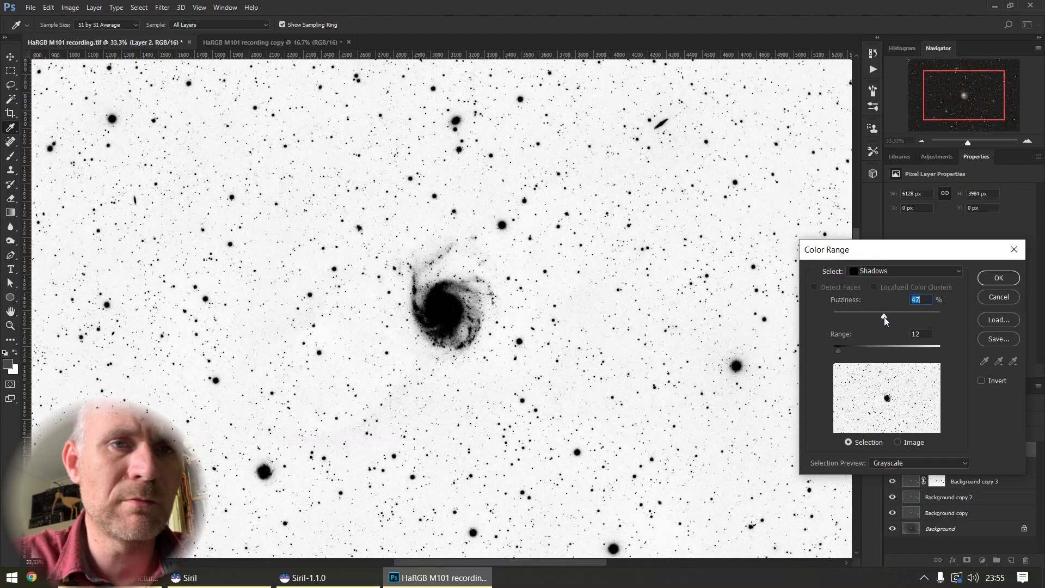
{"action": "left_click", "coordinate": [1001, 278]}
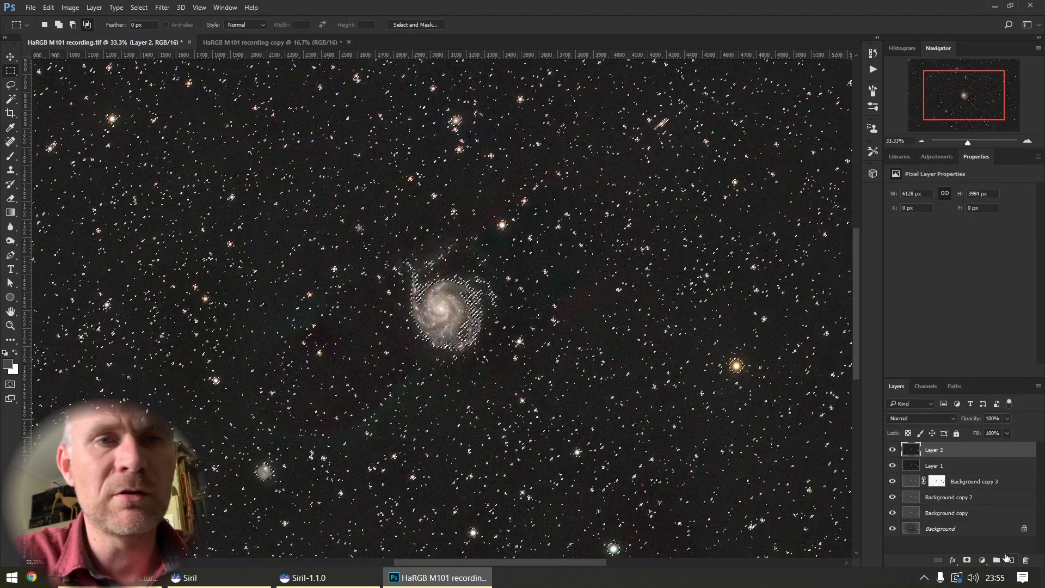
{"action": "left_click", "coordinate": [967, 560]}
- Apply the Average blur to the image of the masked Layer 2
{"action": "left_click", "coordinate": [912, 452]}
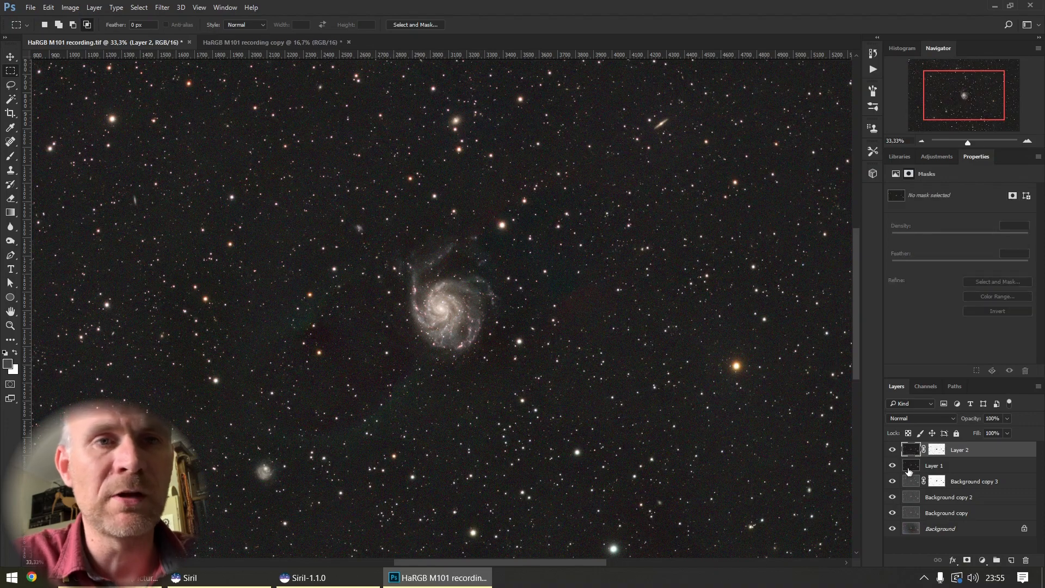
{"action": "left_click", "coordinate": [161, 9]}
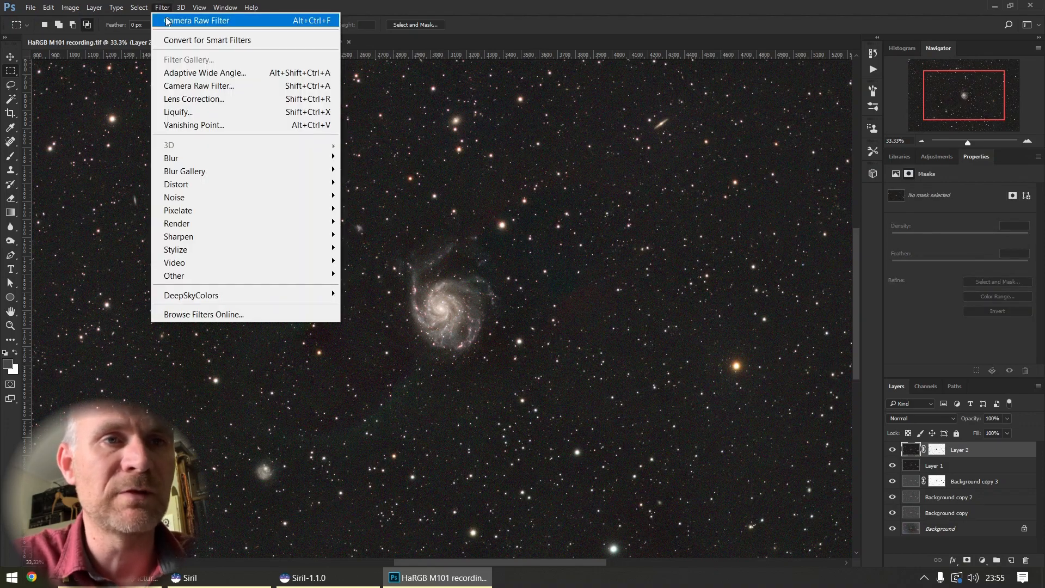
{"action": "mouse_move", "coordinate": [193, 158]}
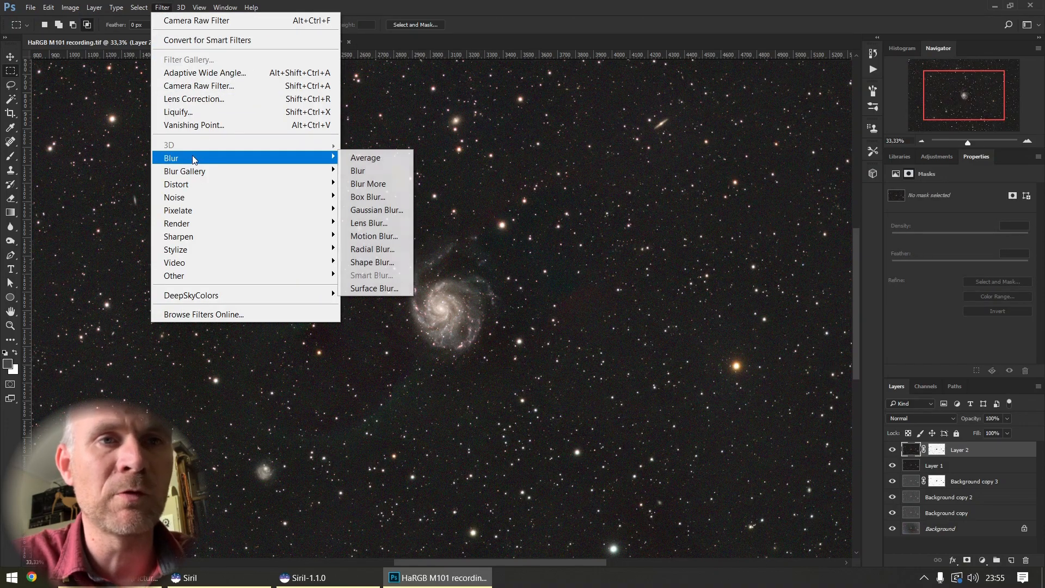
{"action": "left_click", "coordinate": [385, 156]}
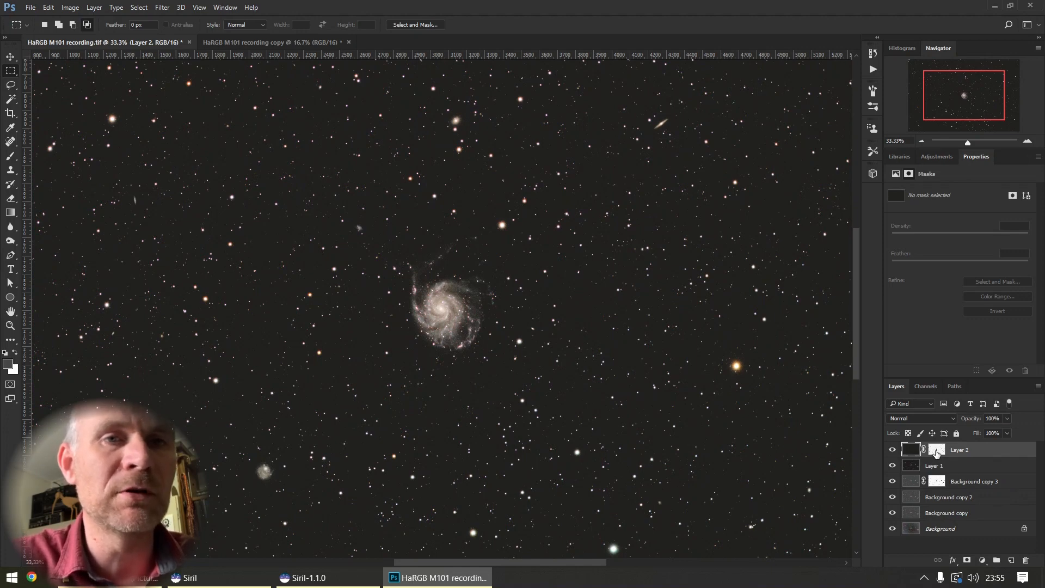
- Lower the opacity of Layer 2 to 62% and compare the sky background with and without the layer
{"action": "left_click", "coordinate": [1006, 418]}
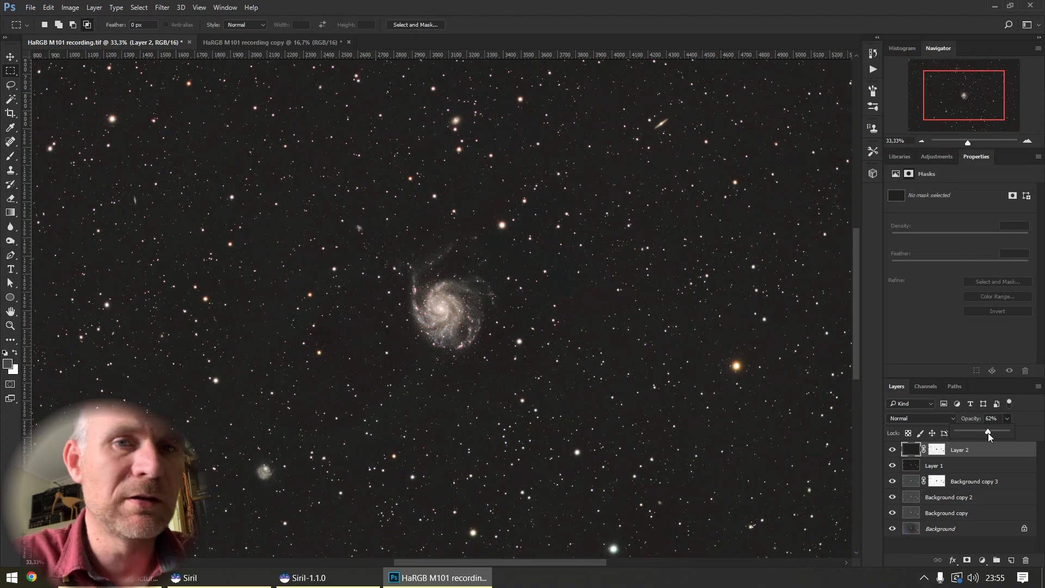
{"action": "left_click", "coordinate": [892, 449]}
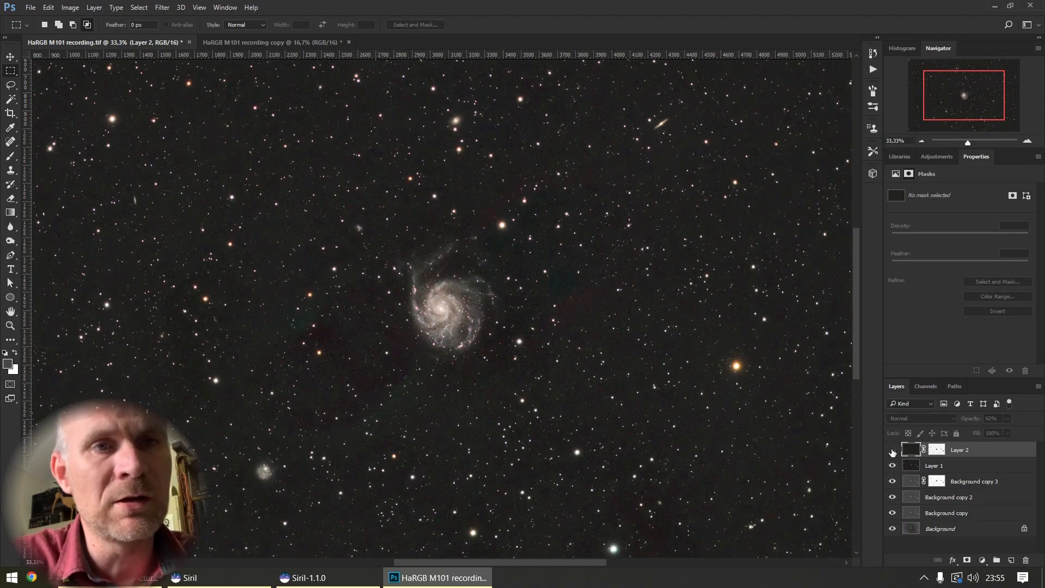
{"action": "left_click", "coordinate": [892, 450]}
{"action": "left_click", "coordinate": [892, 449]}
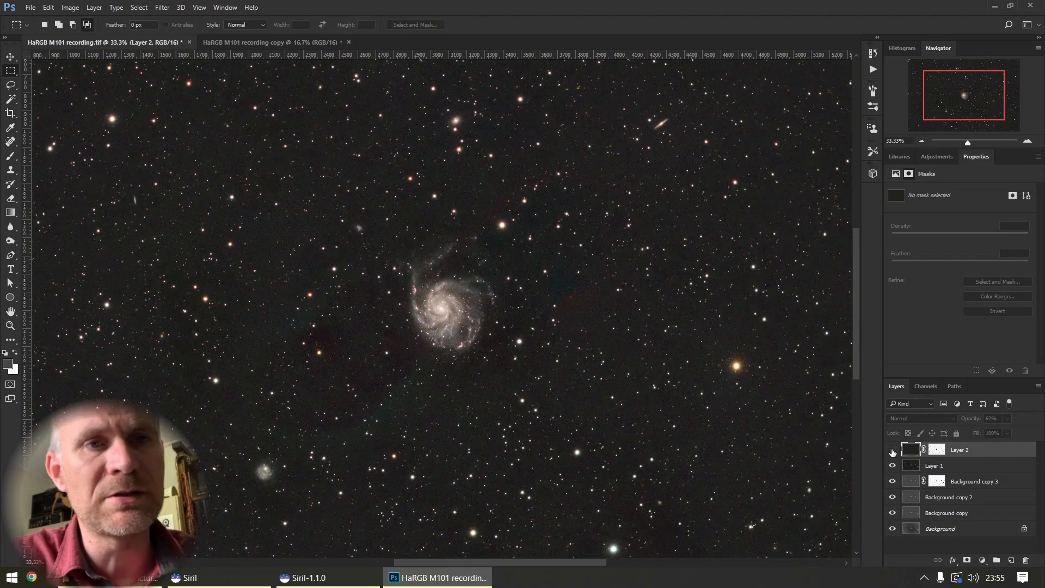
{"action": "left_click", "coordinate": [892, 449]}
{"action": "left_click", "coordinate": [892, 450]}
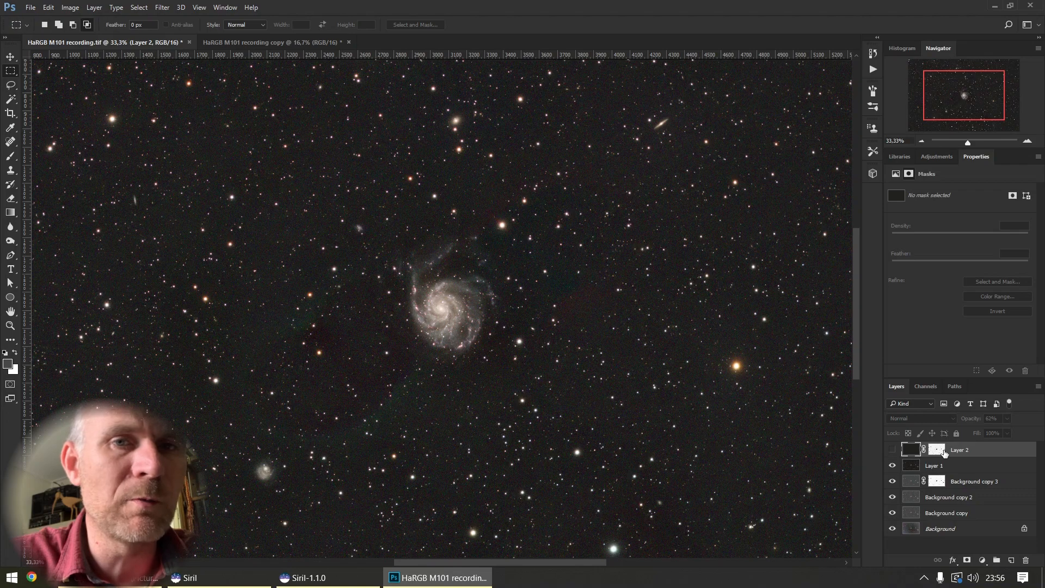
- Show Layer 2 at 100% opacity and refine its layer mask in Select and Mask with Feather 3.7 px and Shift Edge -62%
{"action": "left_click", "coordinate": [891, 449]}
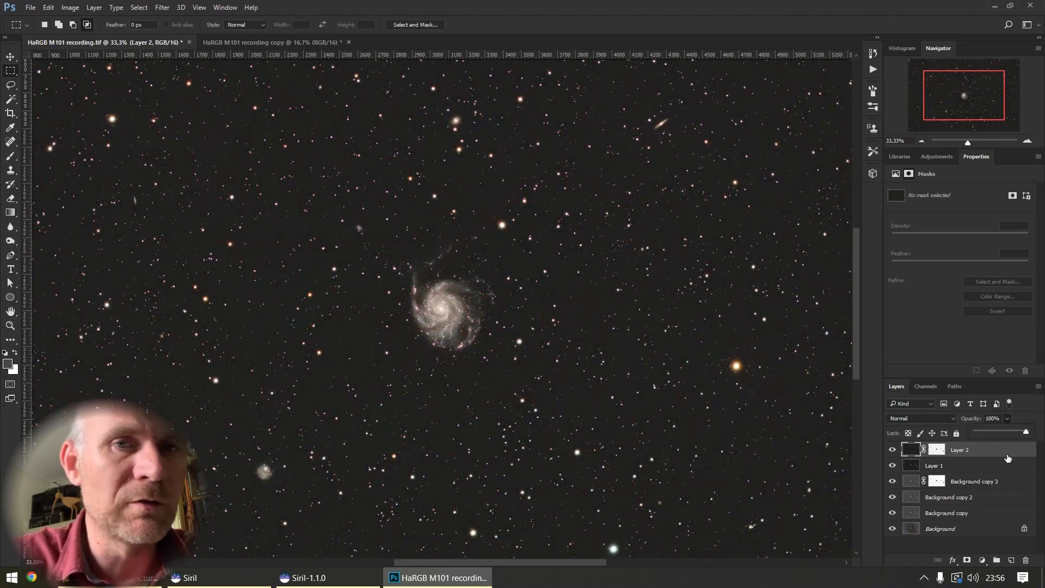
{"action": "left_click", "coordinate": [936, 450]}
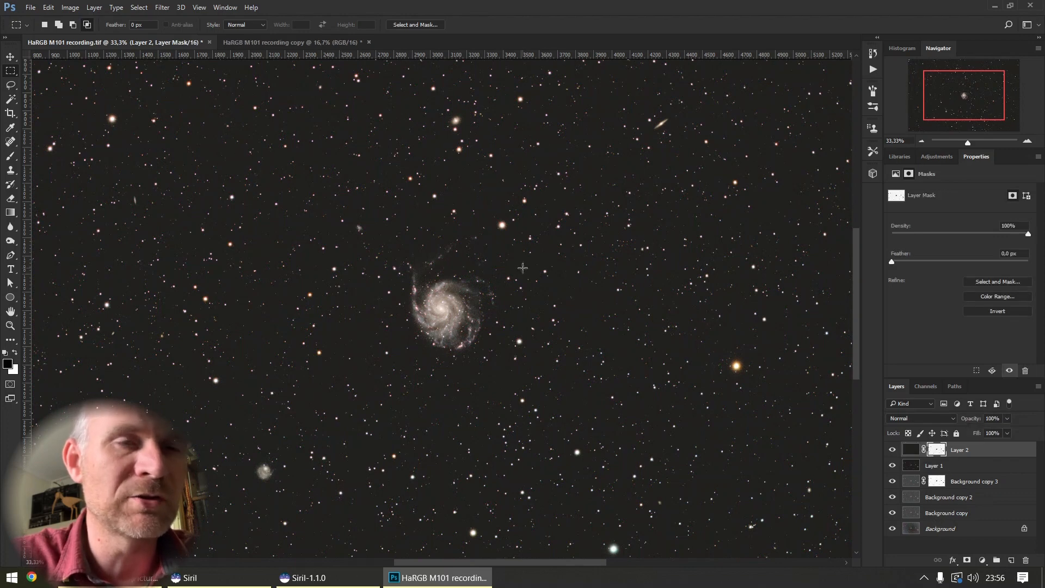
{"action": "left_click", "coordinate": [138, 9]}
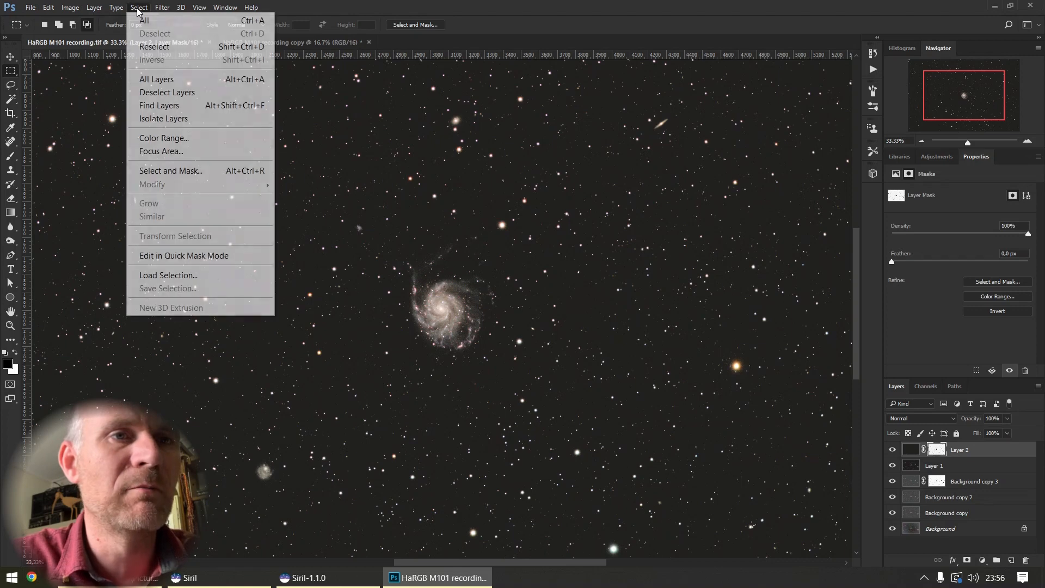
{"action": "left_click", "coordinate": [159, 172]}
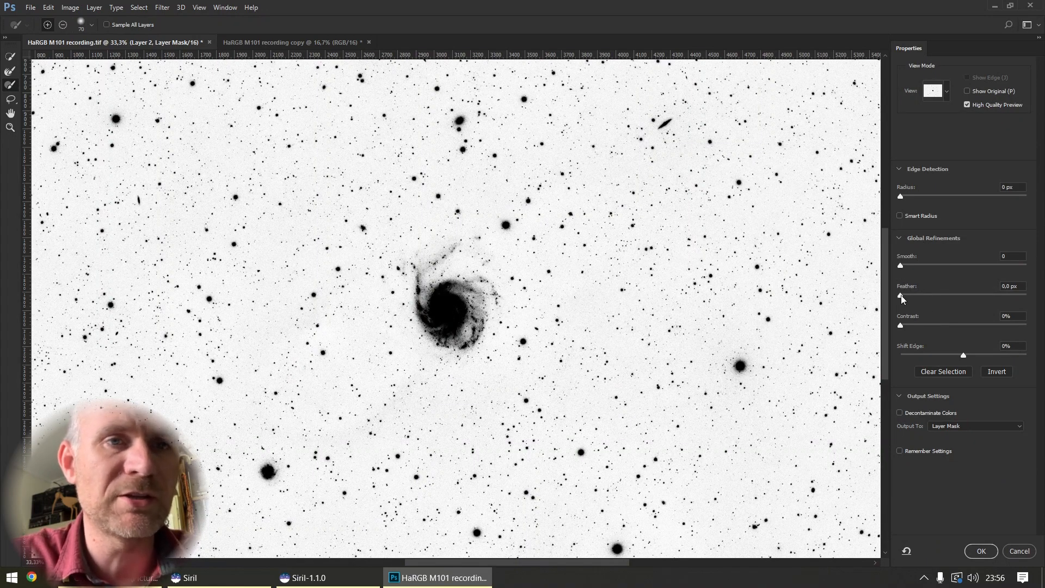
{"action": "left_click_drag", "start_coordinate": [900, 295], "coordinate": [925, 295]}
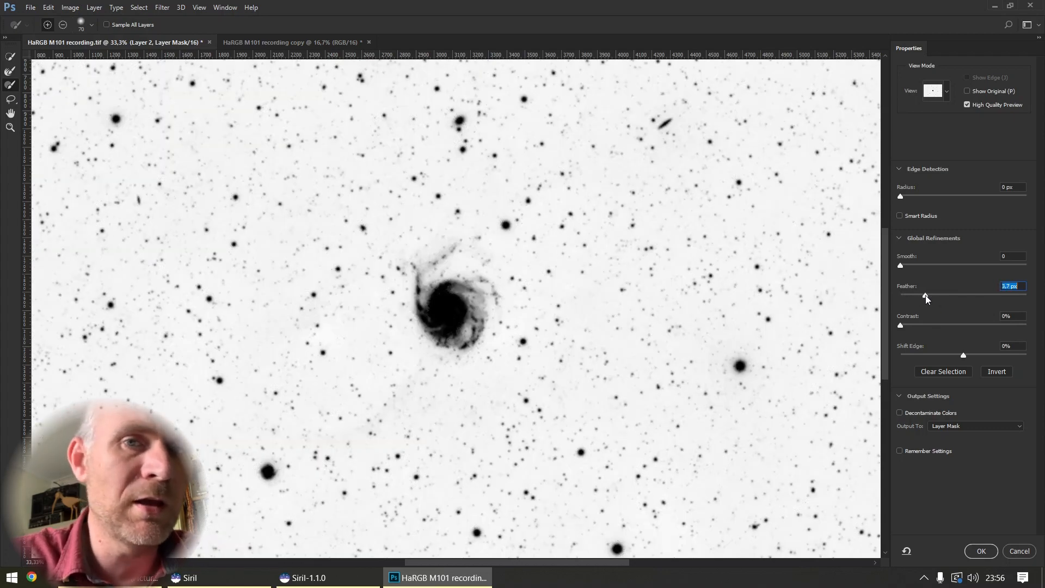
{"action": "left_click_drag", "start_coordinate": [964, 354], "coordinate": [924, 355]}
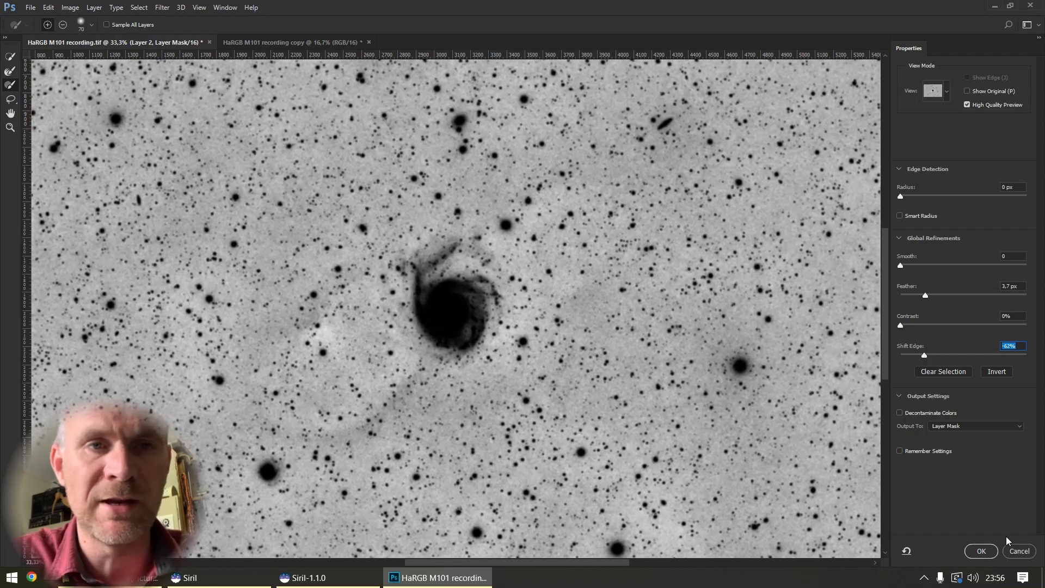
{"action": "left_click", "coordinate": [980, 551]}
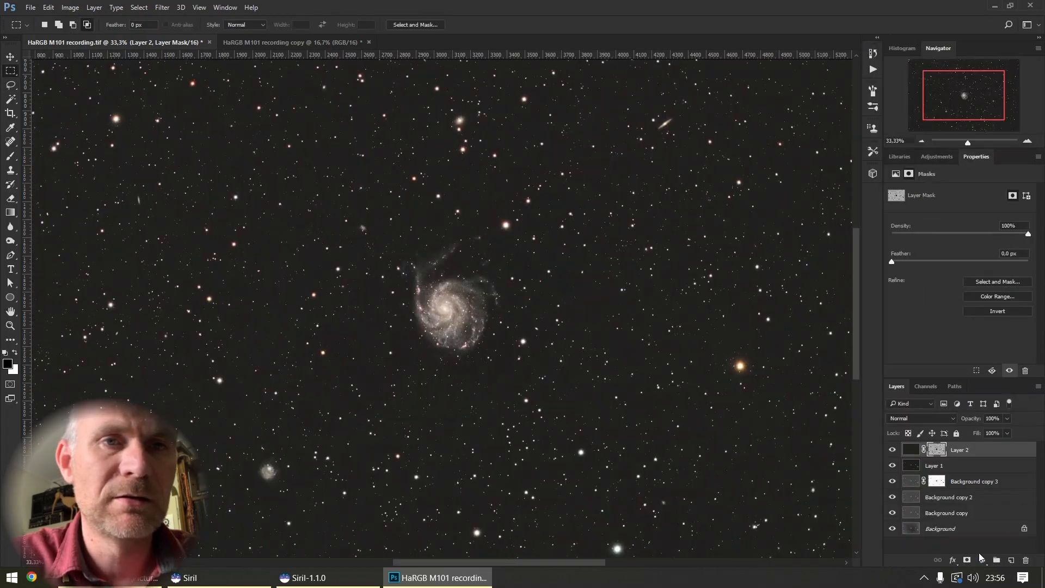
- Set the opacity of Layer 2 to 52%, compare the image with and without the layer, and inspect the sky background across the frame
{"action": "left_click", "coordinate": [891, 451]}
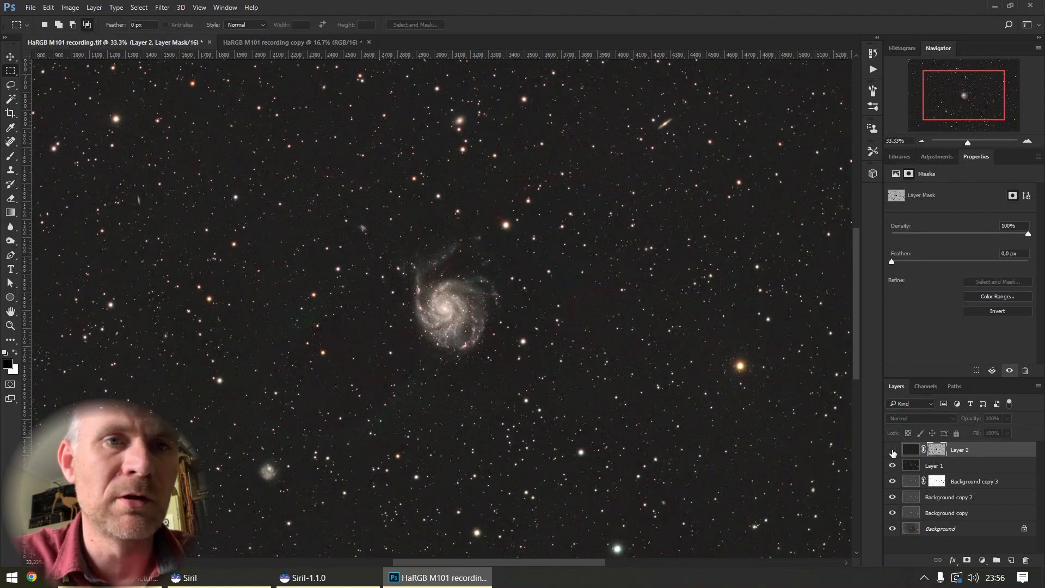
{"action": "left_click", "coordinate": [891, 450]}
{"action": "left_click", "coordinate": [1007, 418]}
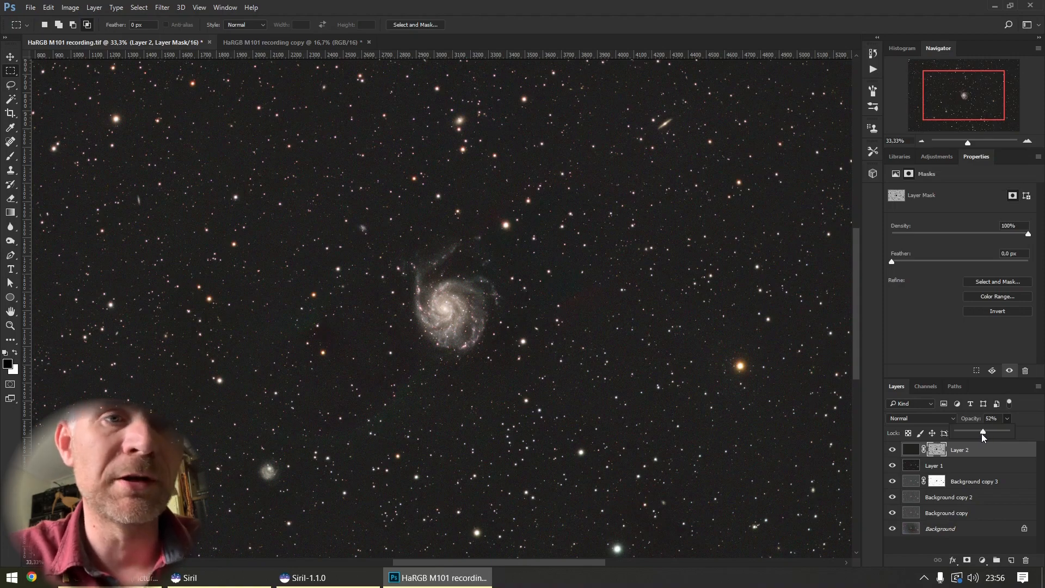
{"action": "left_click", "coordinate": [891, 450]}
{"action": "left_click", "coordinate": [892, 451]}
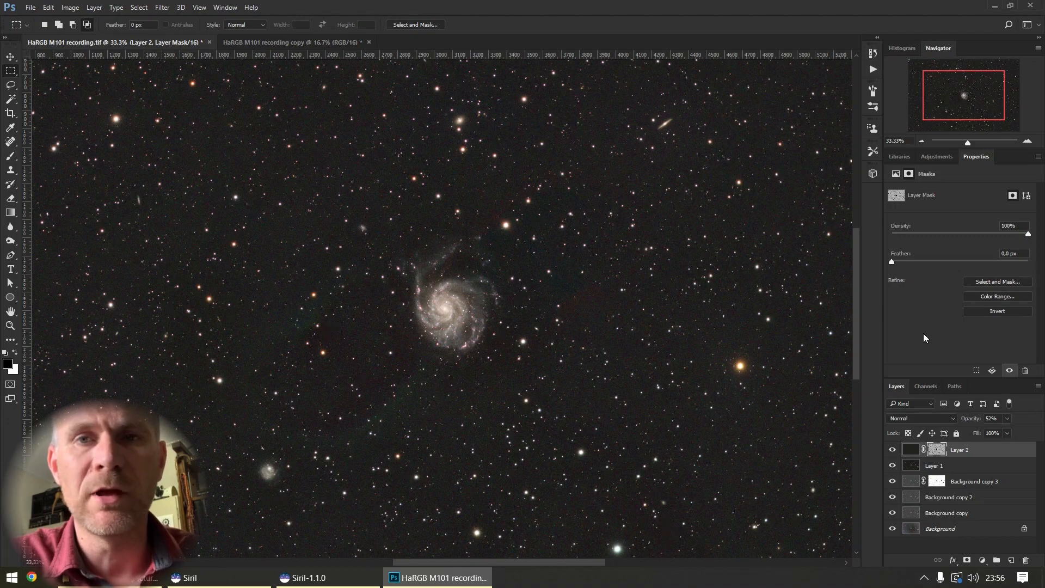
{"action": "left_click_drag", "start_coordinate": [968, 87], "coordinate": [1014, 161]}
{"action": "left_click_drag", "start_coordinate": [1015, 114], "coordinate": [967, 88]}
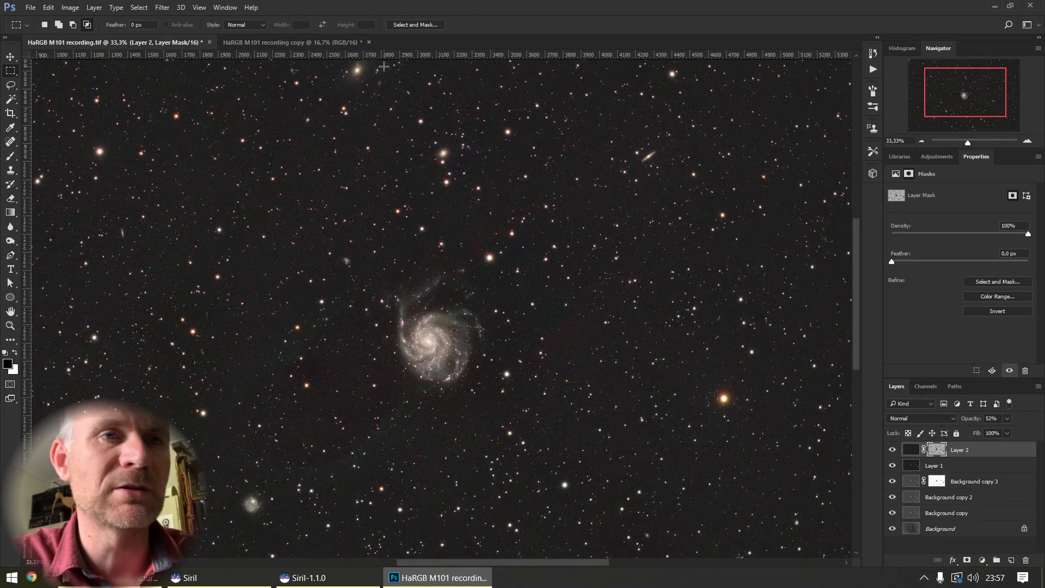
- Save the processed image in JPEG format as HaRGB M101 recording.jpg in the Siril Working Directory, accepting the JPEG options
{"action": "left_click", "coordinate": [27, 9]}
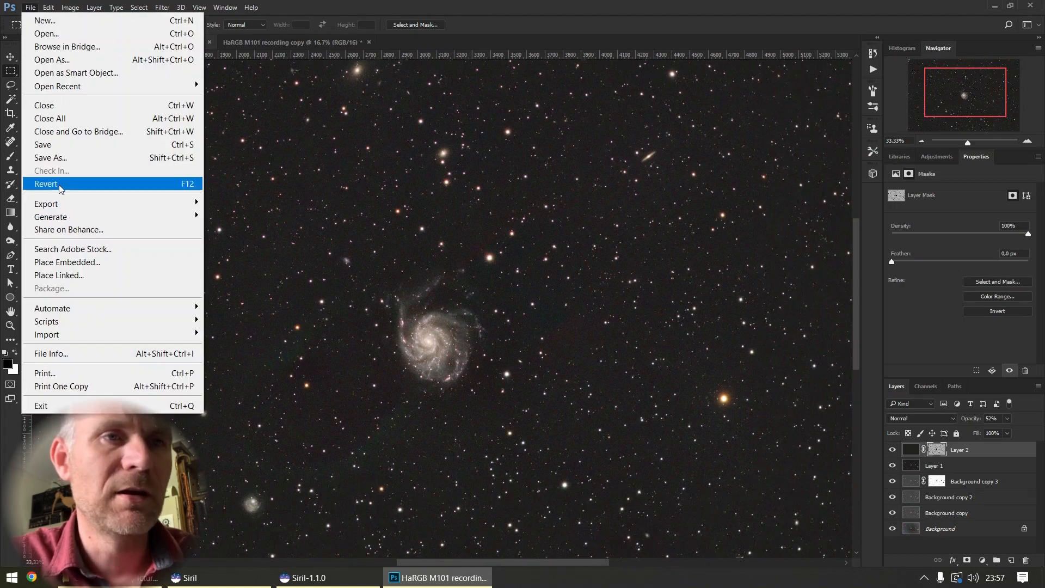
{"action": "left_click", "coordinate": [82, 158]}
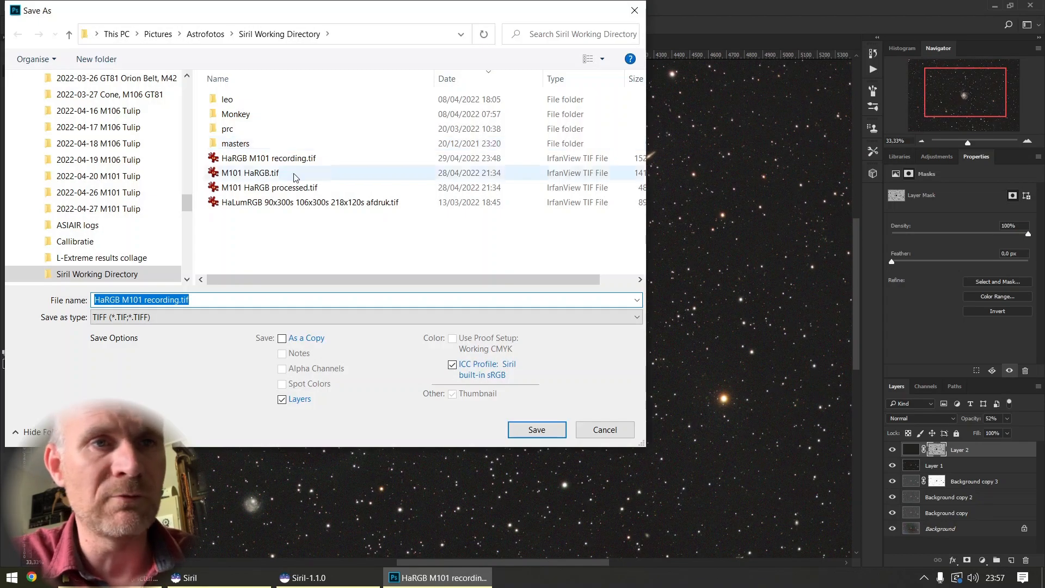
{"action": "left_click", "coordinate": [136, 321]}
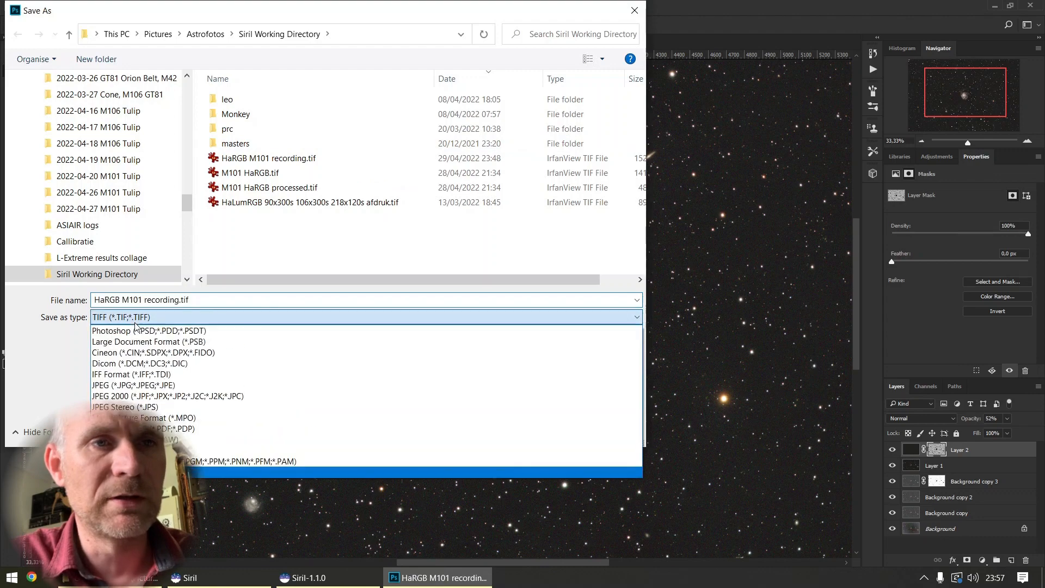
{"action": "left_click", "coordinate": [164, 385]}
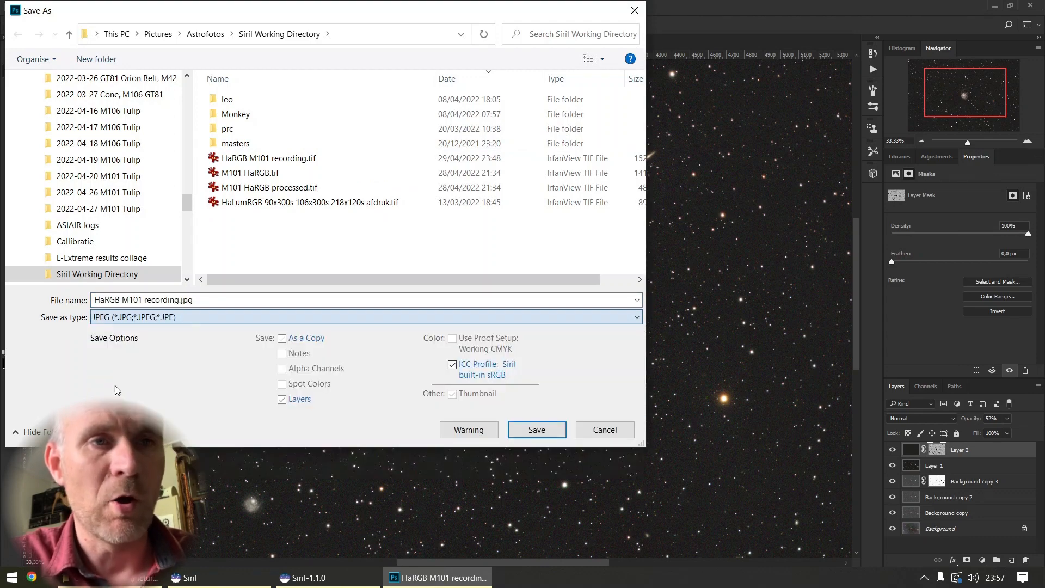
{"action": "left_click", "coordinate": [536, 430]}
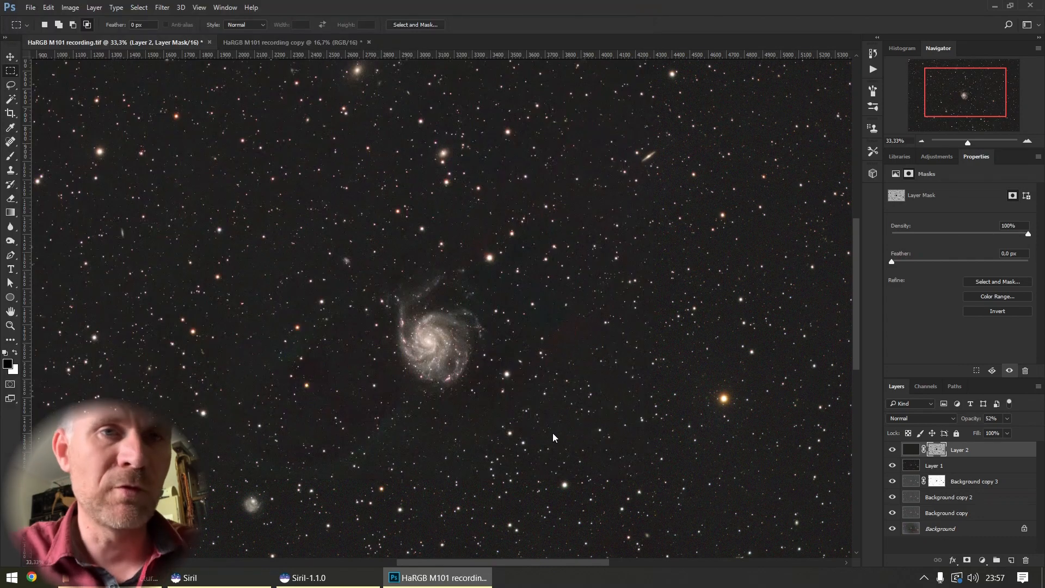
{"action": "left_click", "coordinate": [583, 157]}
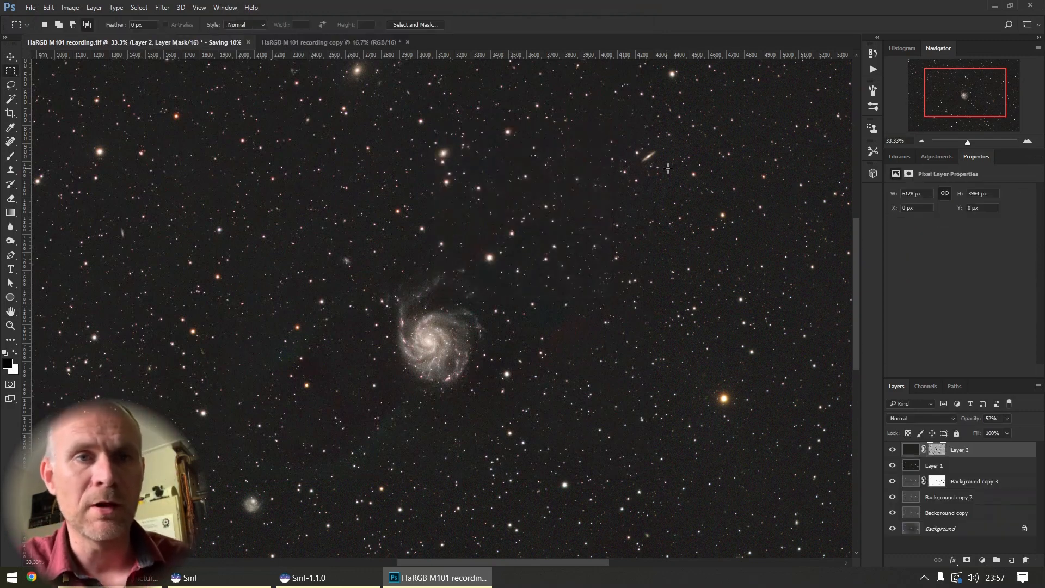